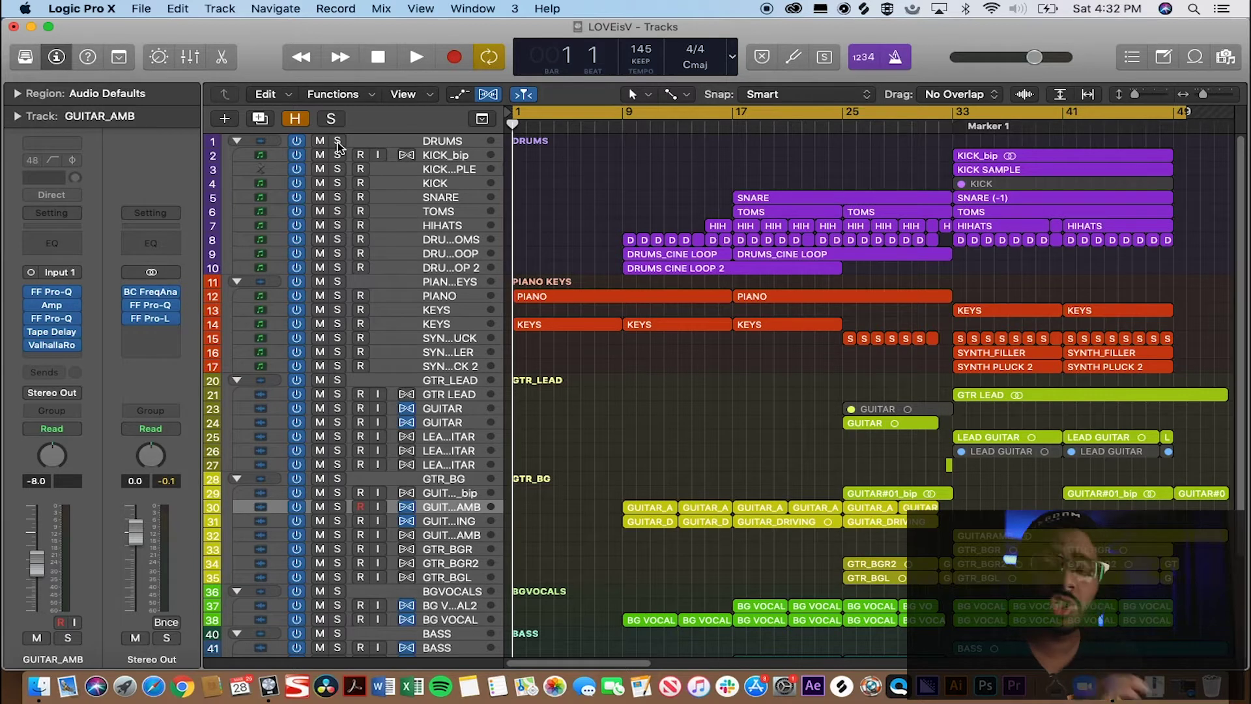
# Step: Solo the DRUMS stack with cycle mode off and play the arrangement from bar 9
pyautogui.click(338, 142)
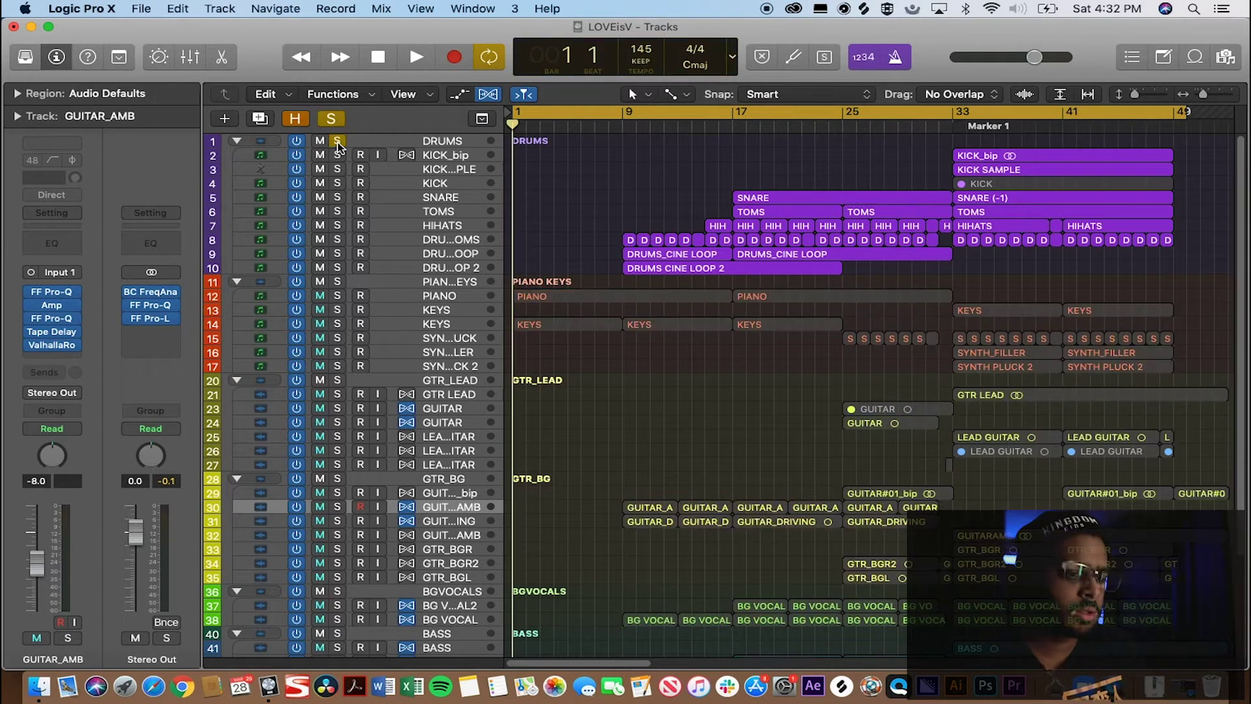
pyautogui.press('c')
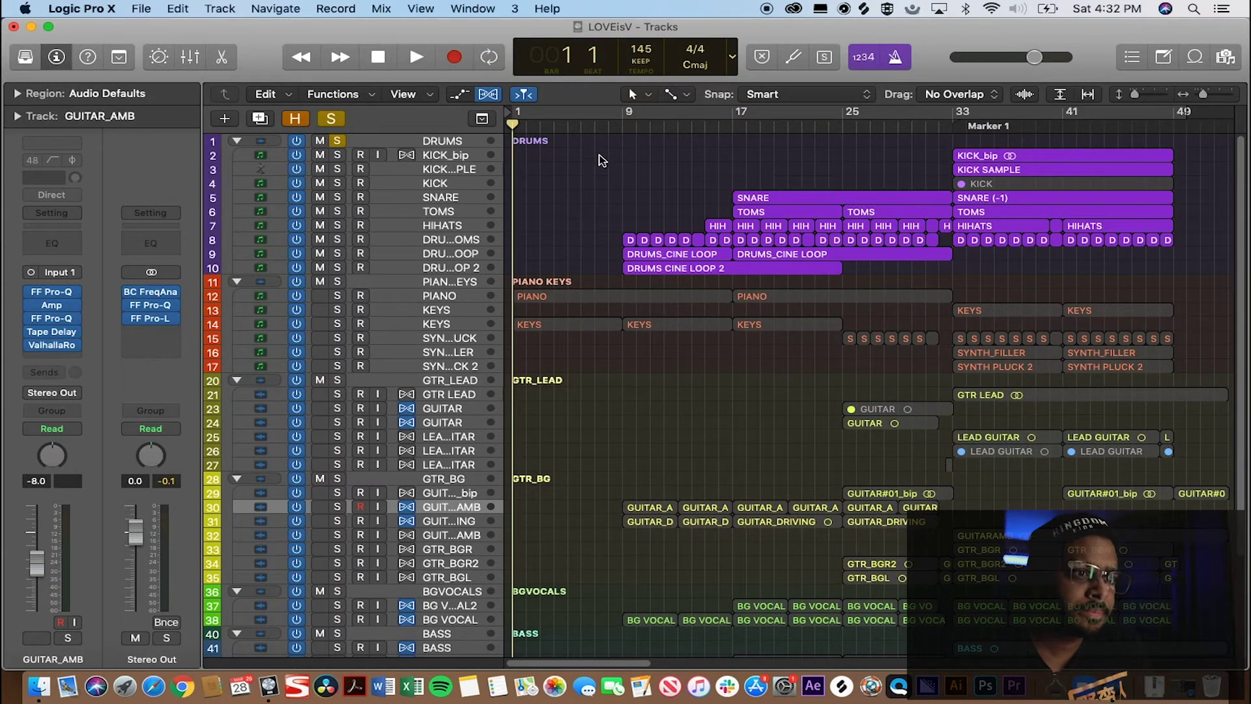
pyautogui.click(620, 127)
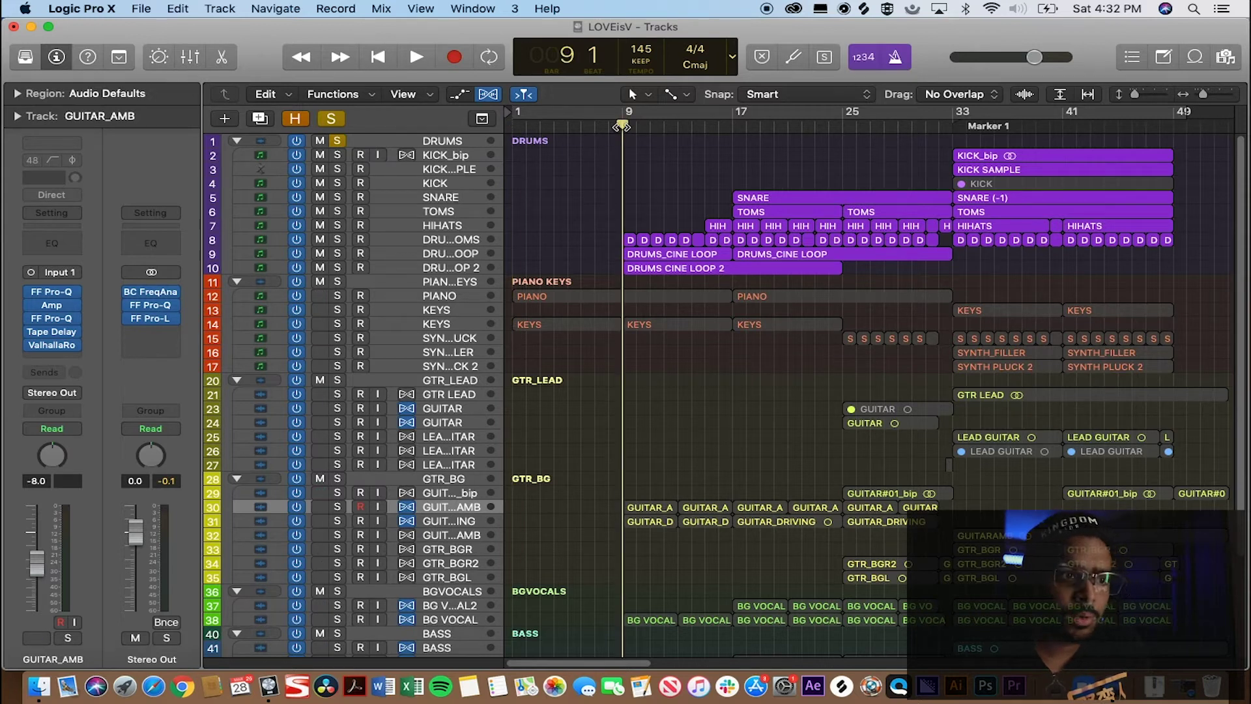
pyautogui.press('space')
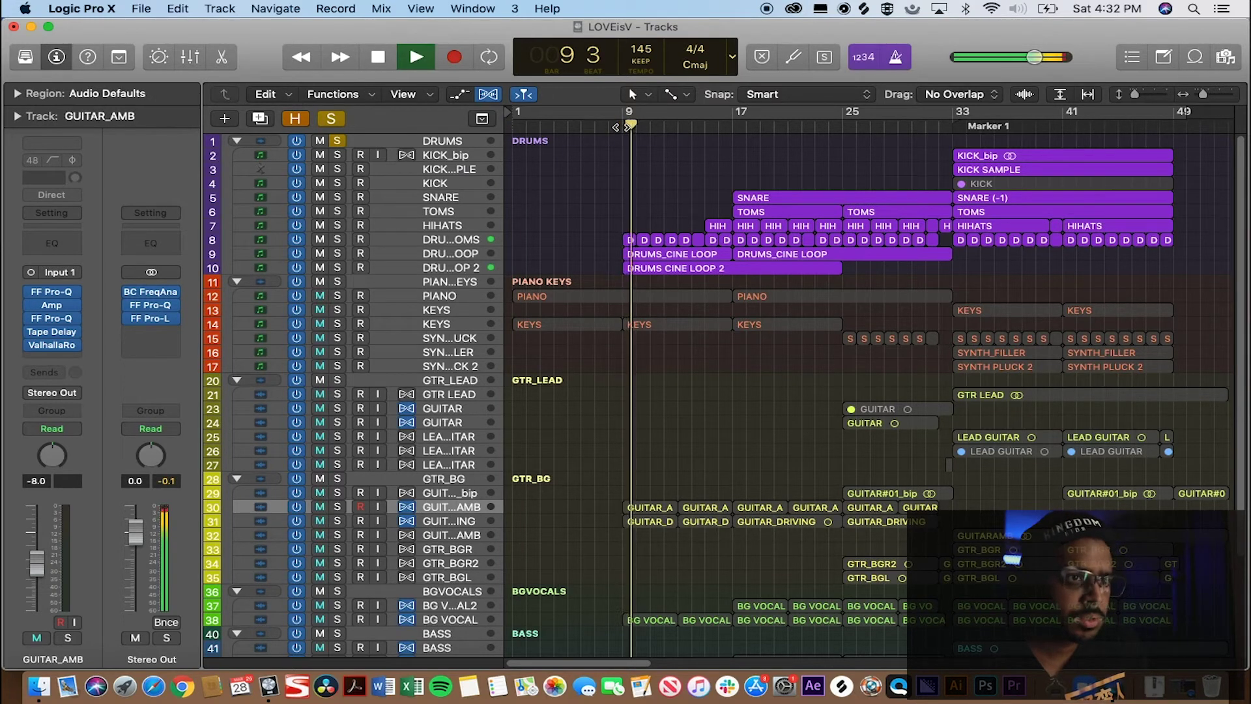
pyautogui.click(622, 127)
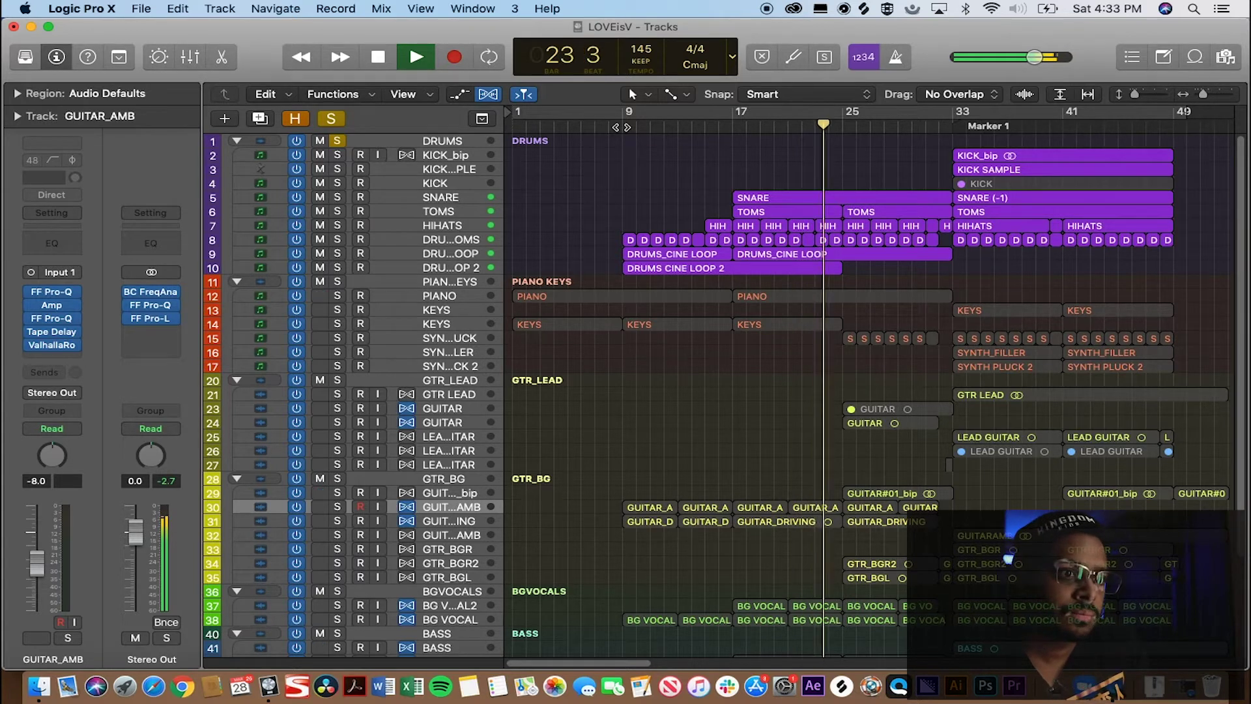
pyautogui.press('space')
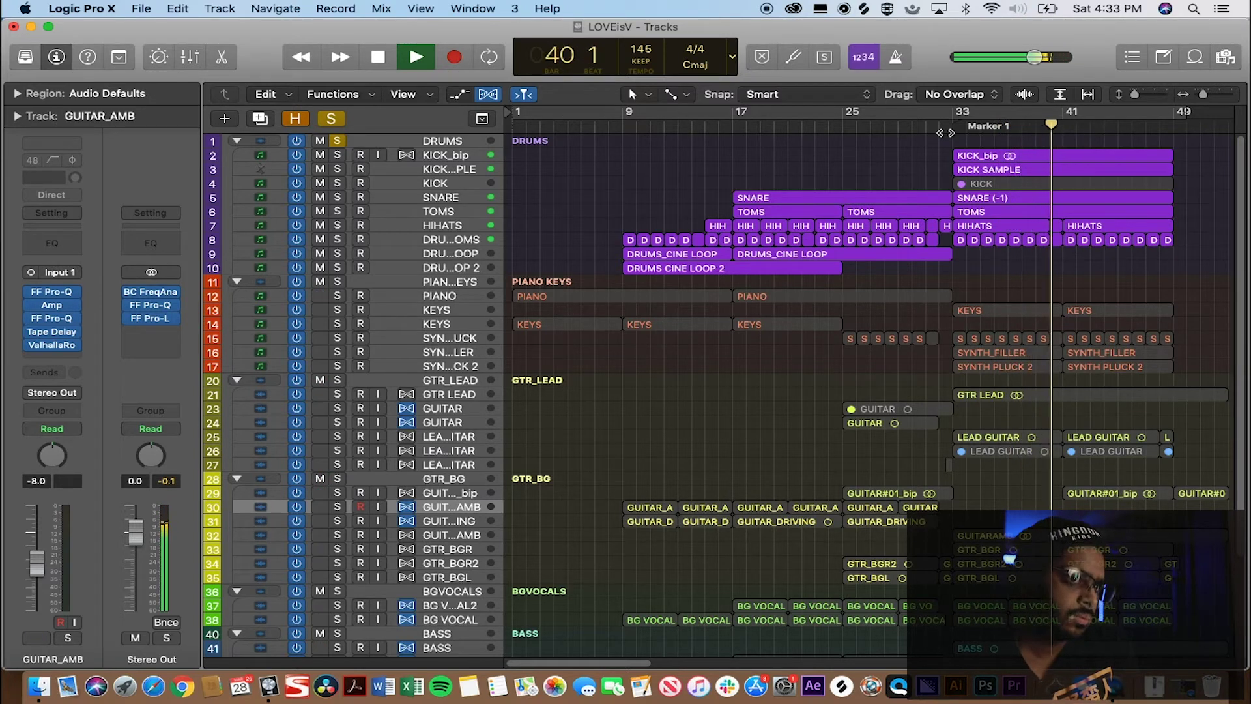
pyautogui.press('space')
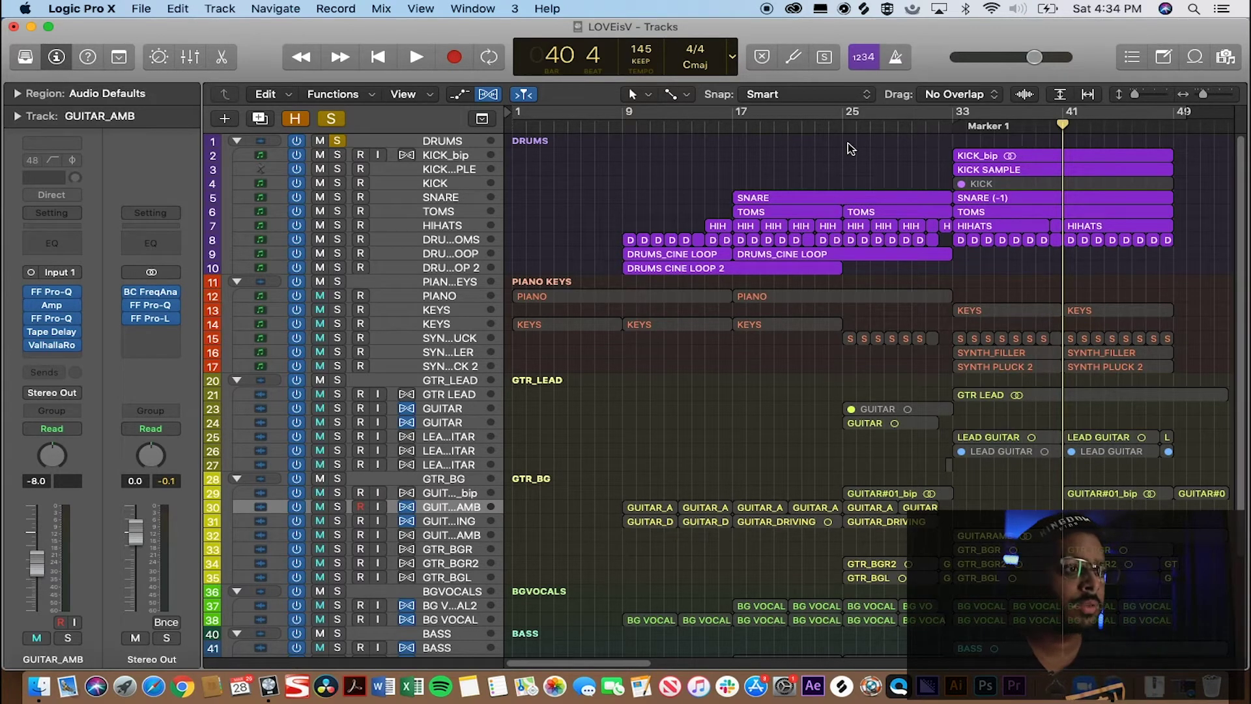
# Step: Solo the KICK_bip, KICK SAMPLE, KICK and SNARE tracks and play from bar 33
pyautogui.moveTo(337, 156); pyautogui.dragTo(337, 185)
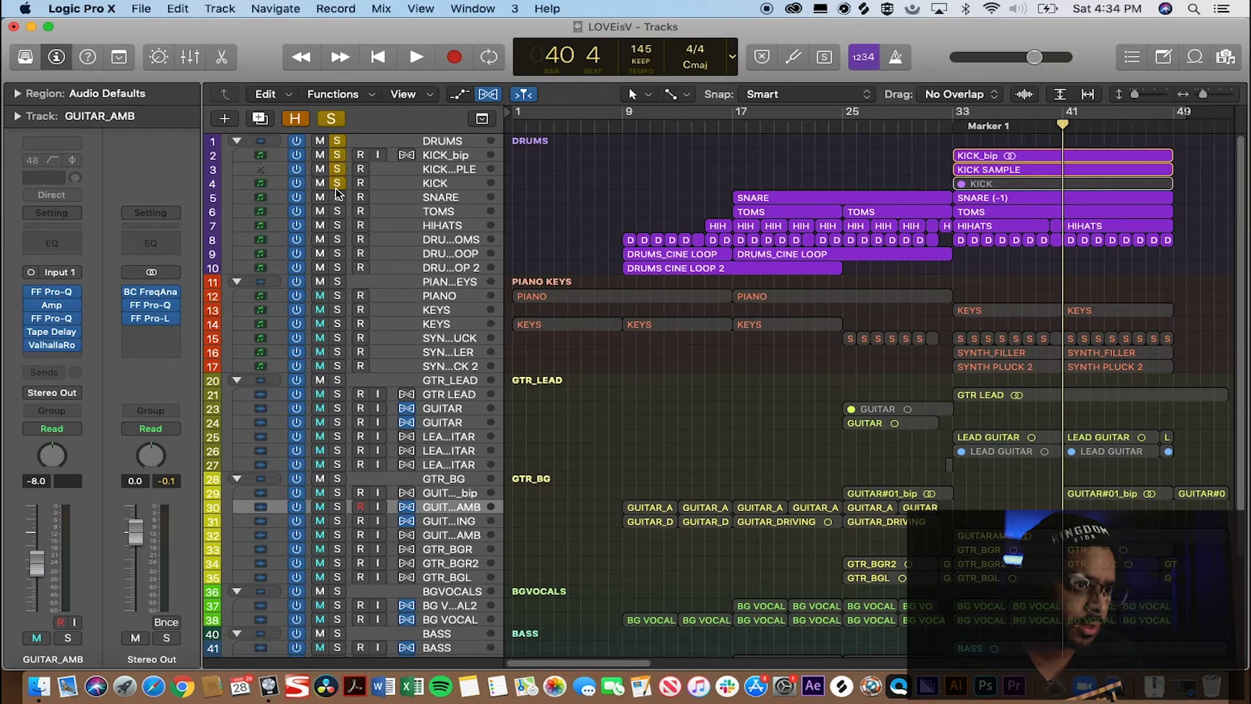
pyautogui.click(337, 198)
pyautogui.click(962, 125)
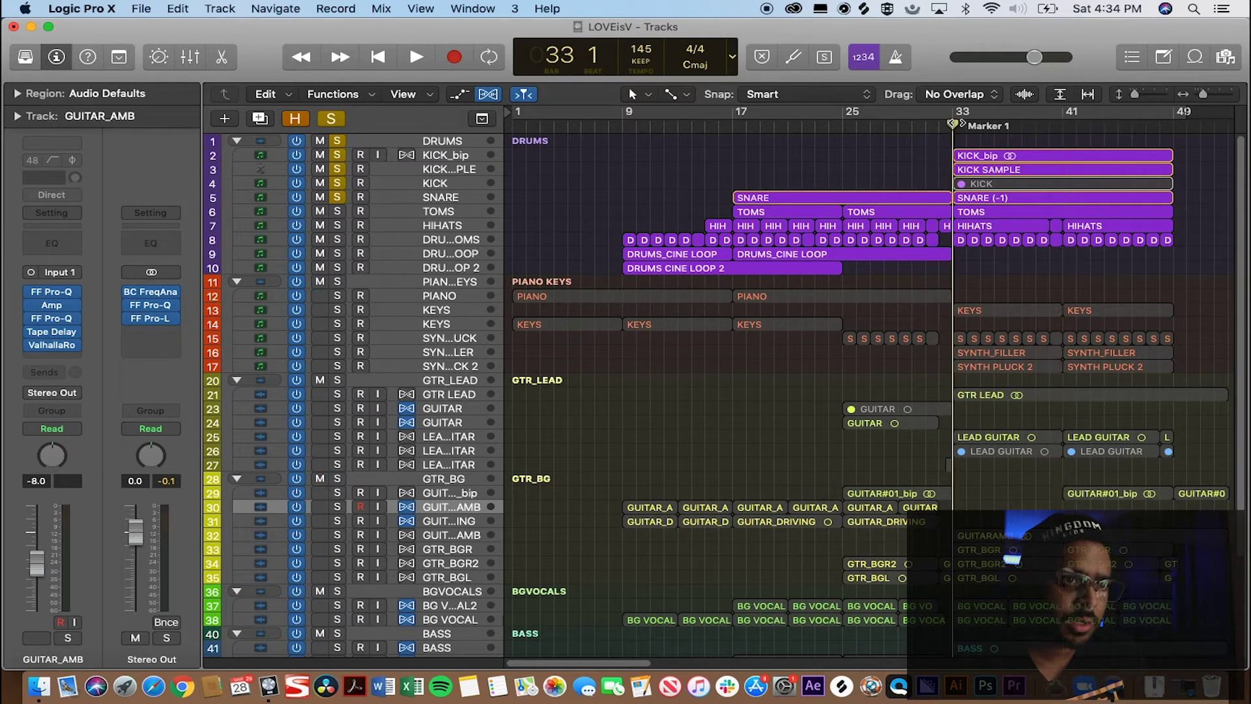
pyautogui.press('space')
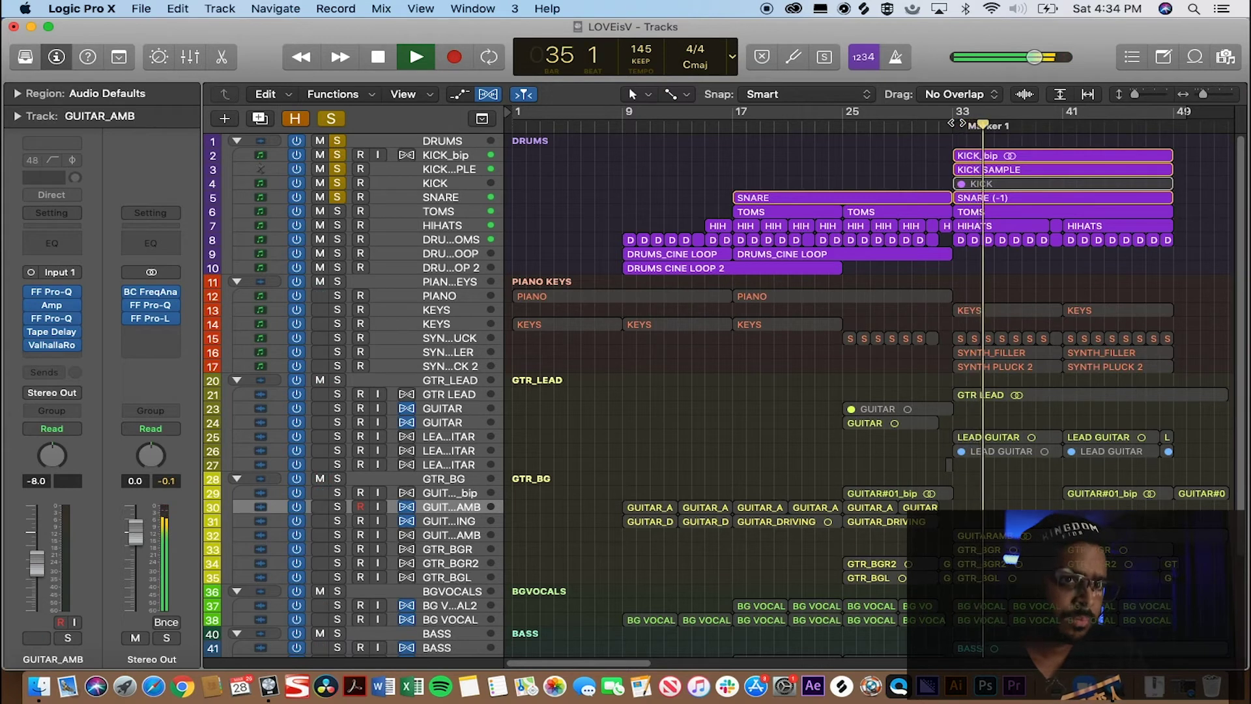
pyautogui.press('space')
# Step: Remove the solo from the DRUMS stack and play only the soloed kick and snare tracks around bar 33
pyautogui.click(341, 141)
pyautogui.press('space')
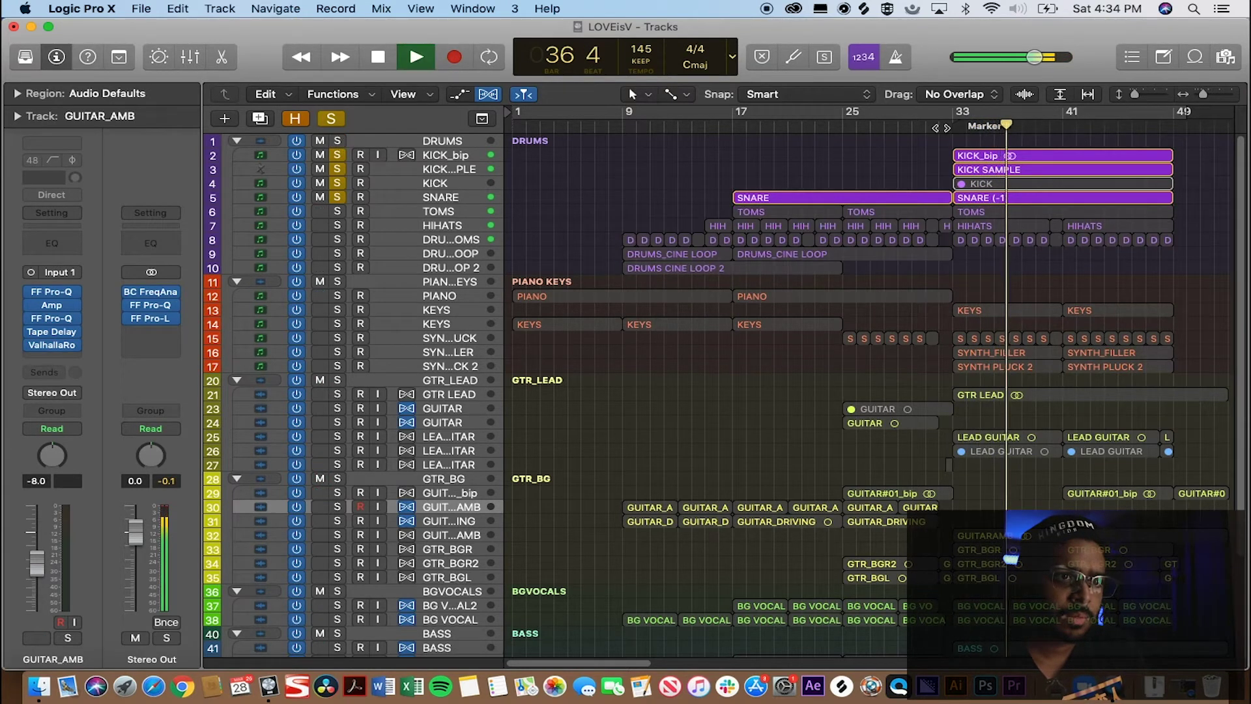
pyautogui.click(956, 125)
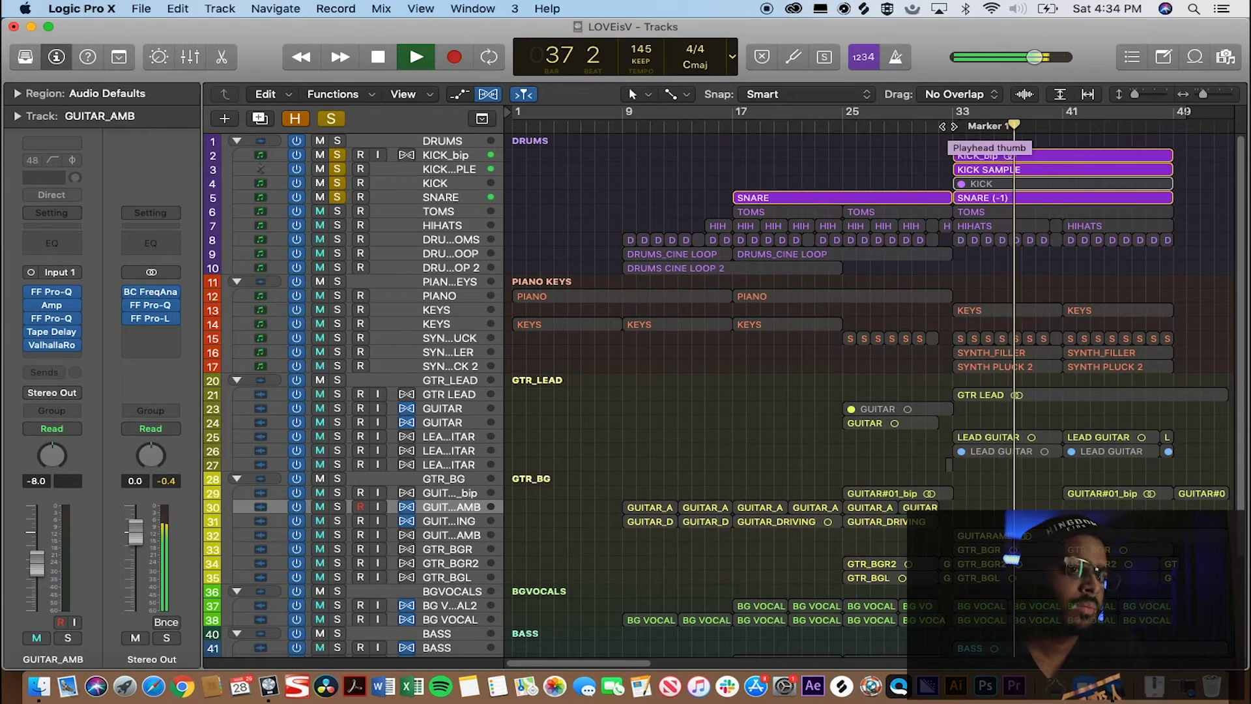
pyautogui.press('space')
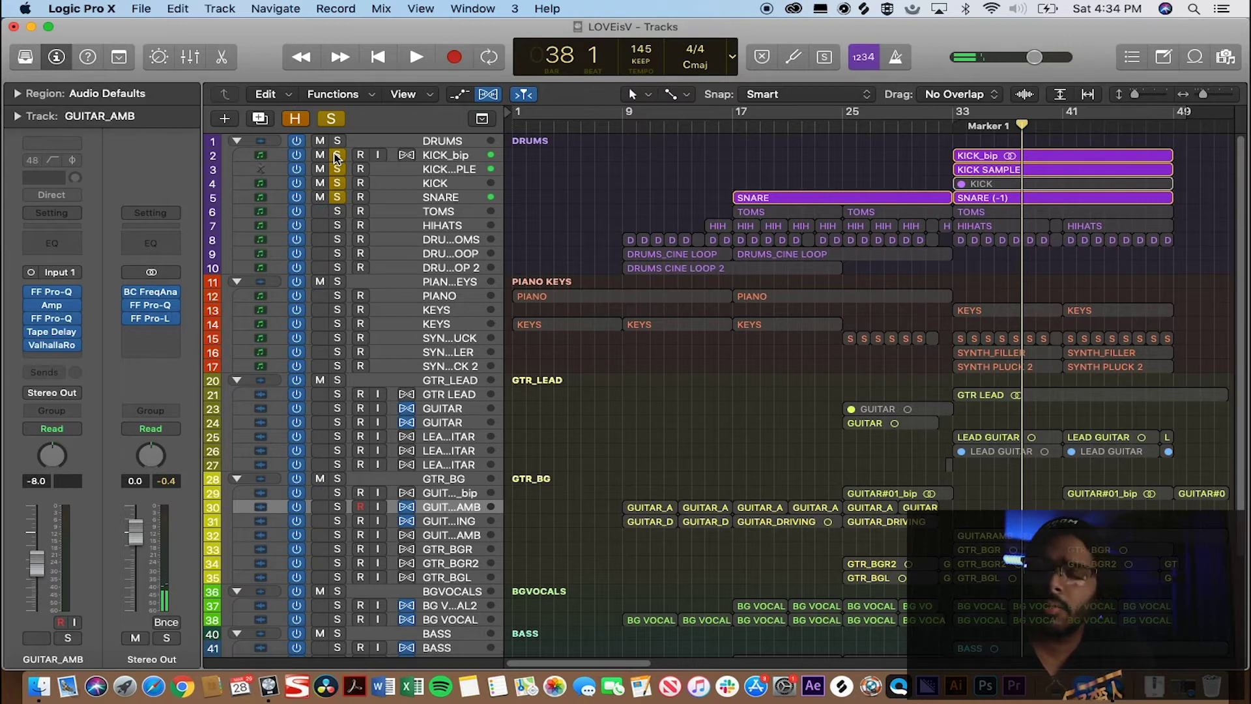
# Step: View the channel strips of the KICK SAMPLE and KICK_bip tracks
pyautogui.click(448, 163)
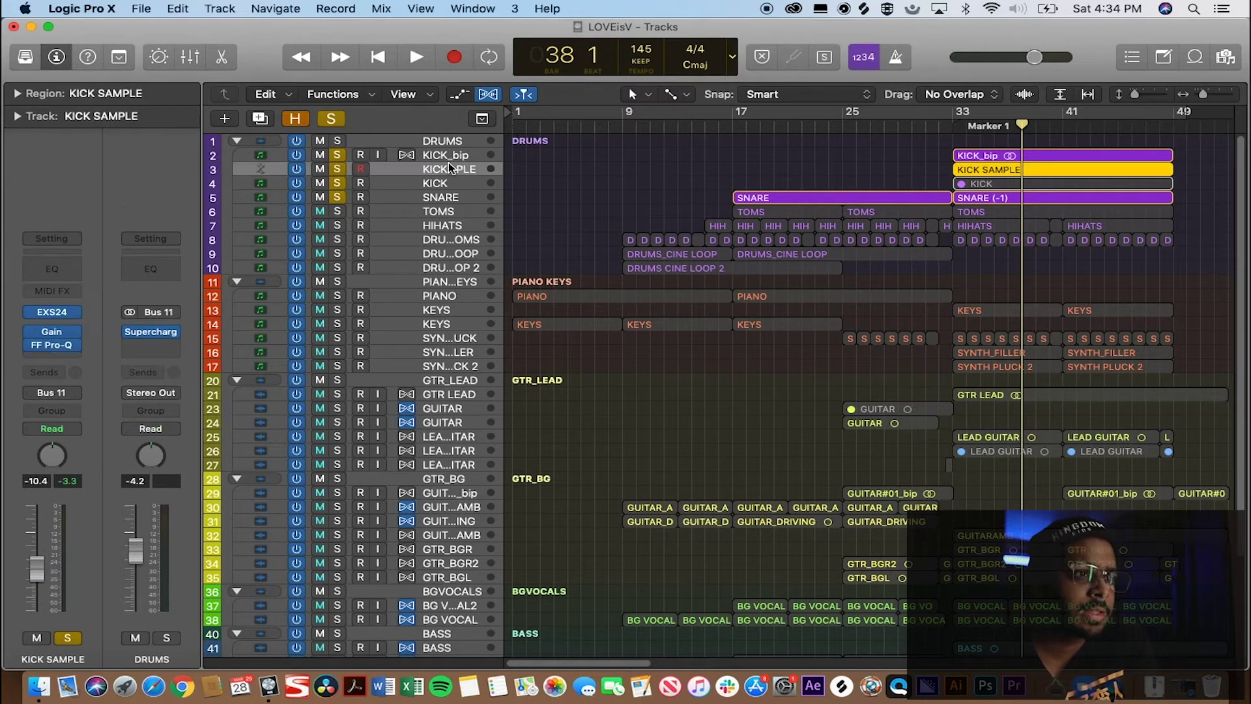
pyautogui.click(451, 159)
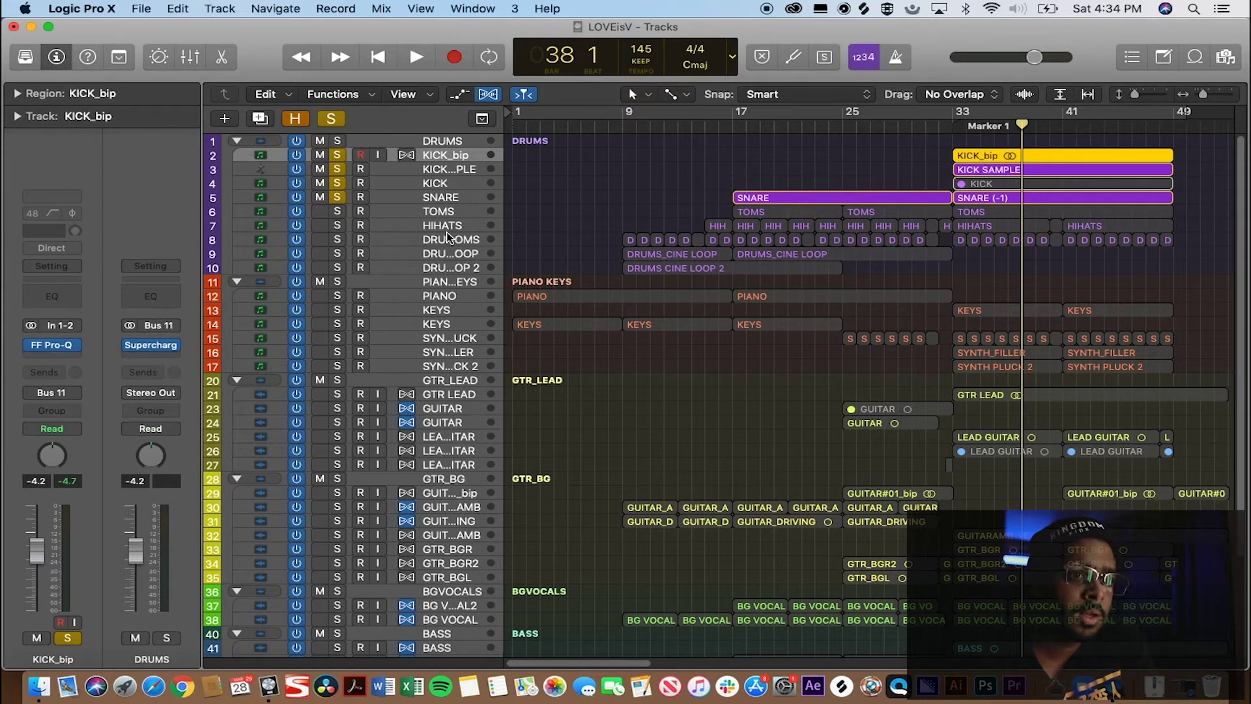
pyautogui.click(420, 171)
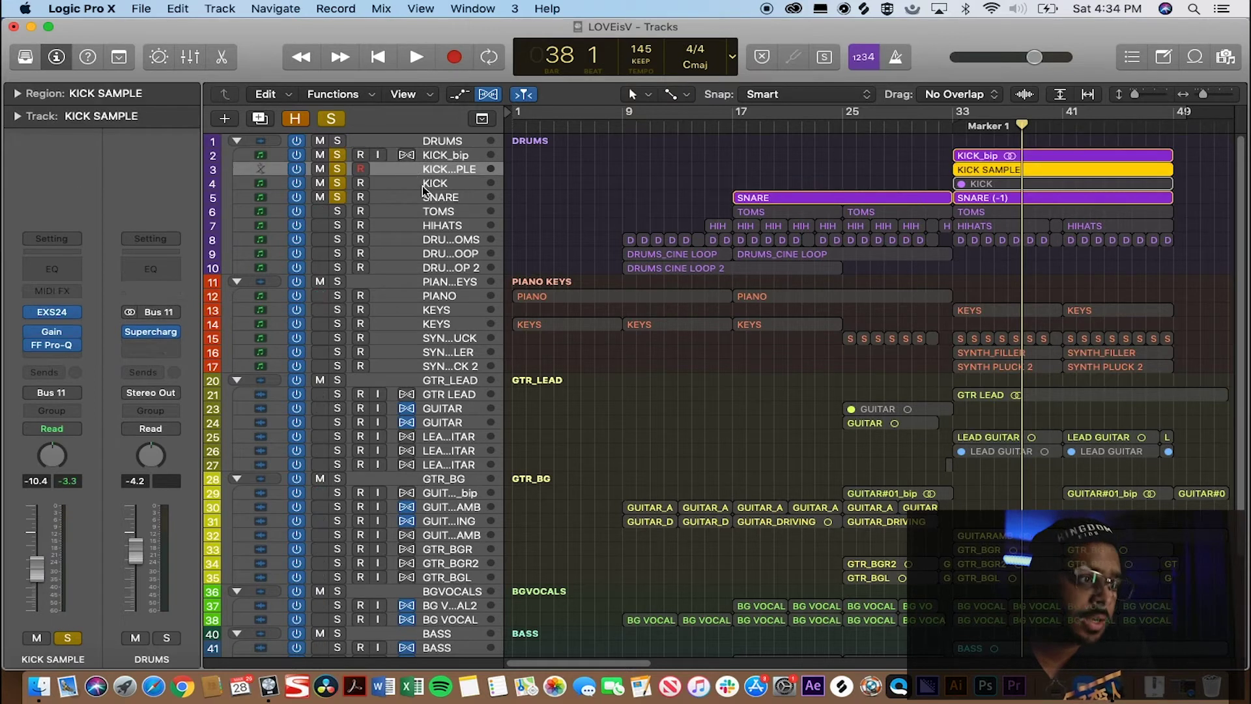
# Step: Open the KICK track's Kontakt instrument, examine its PERC Studio Drum Kit settings, and close the instrument window
pyautogui.click(430, 184)
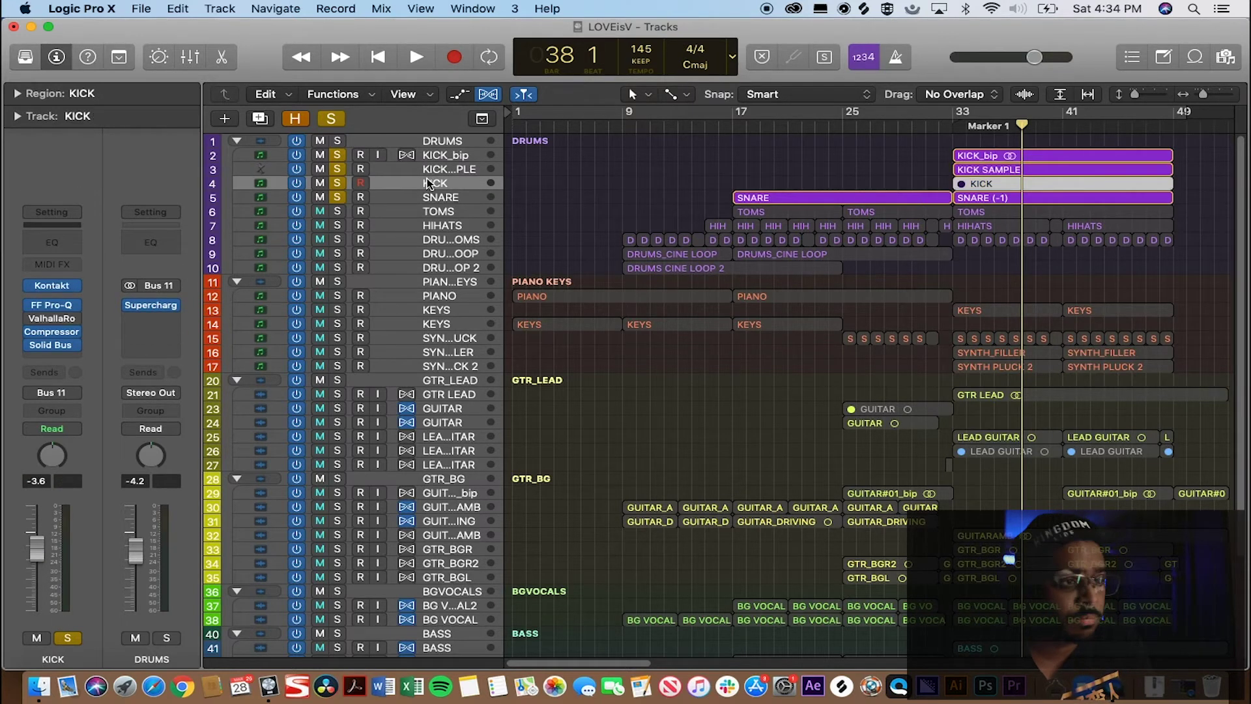
pyautogui.click(54, 287)
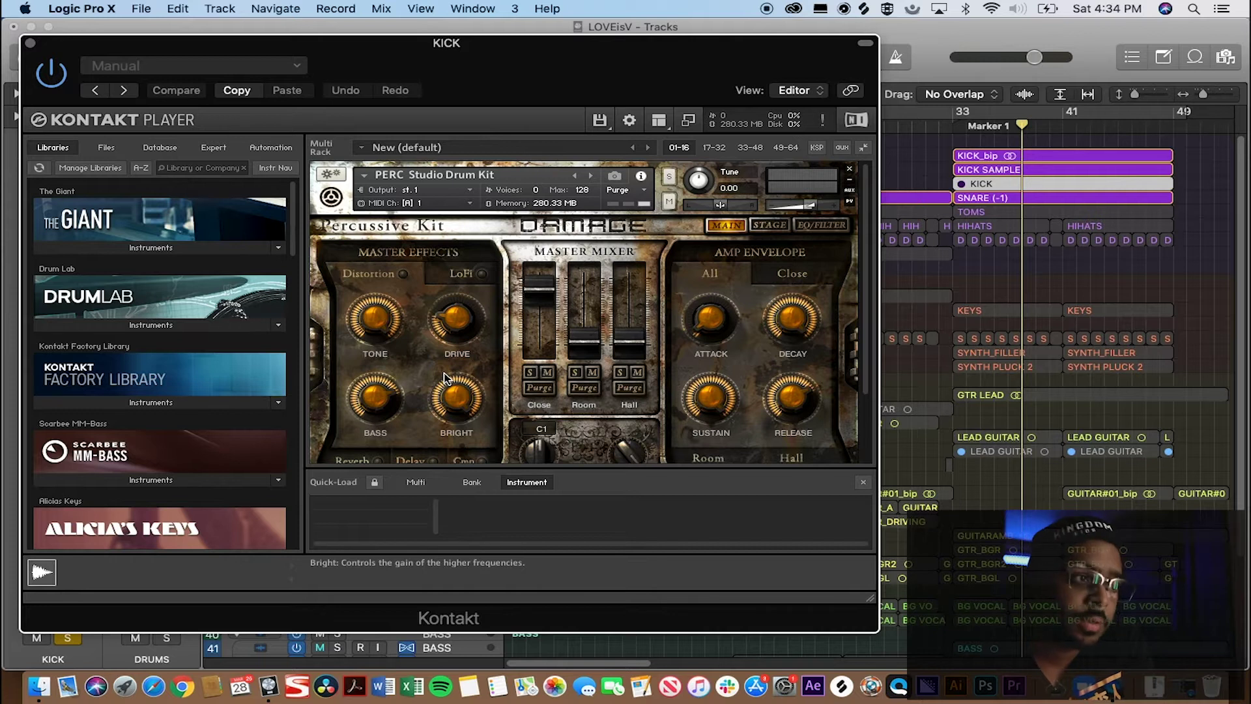
pyautogui.scroll(-3, 470, 289)
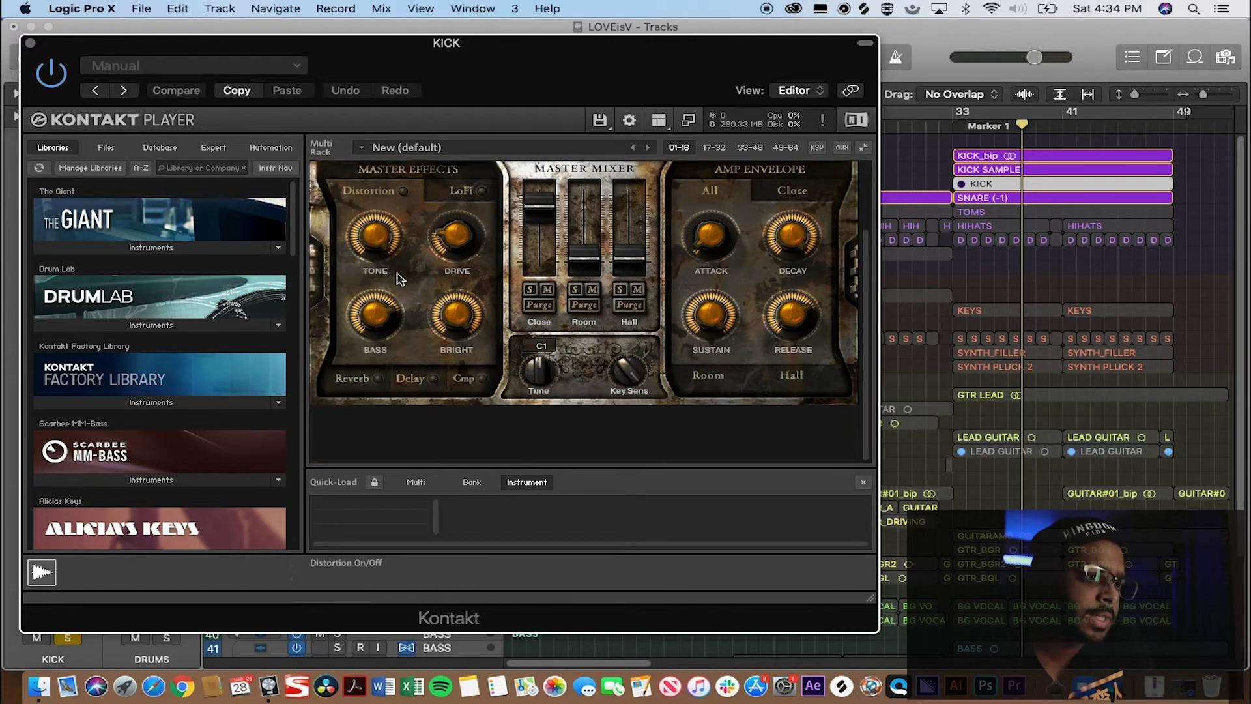
pyautogui.scroll(3, 396, 298)
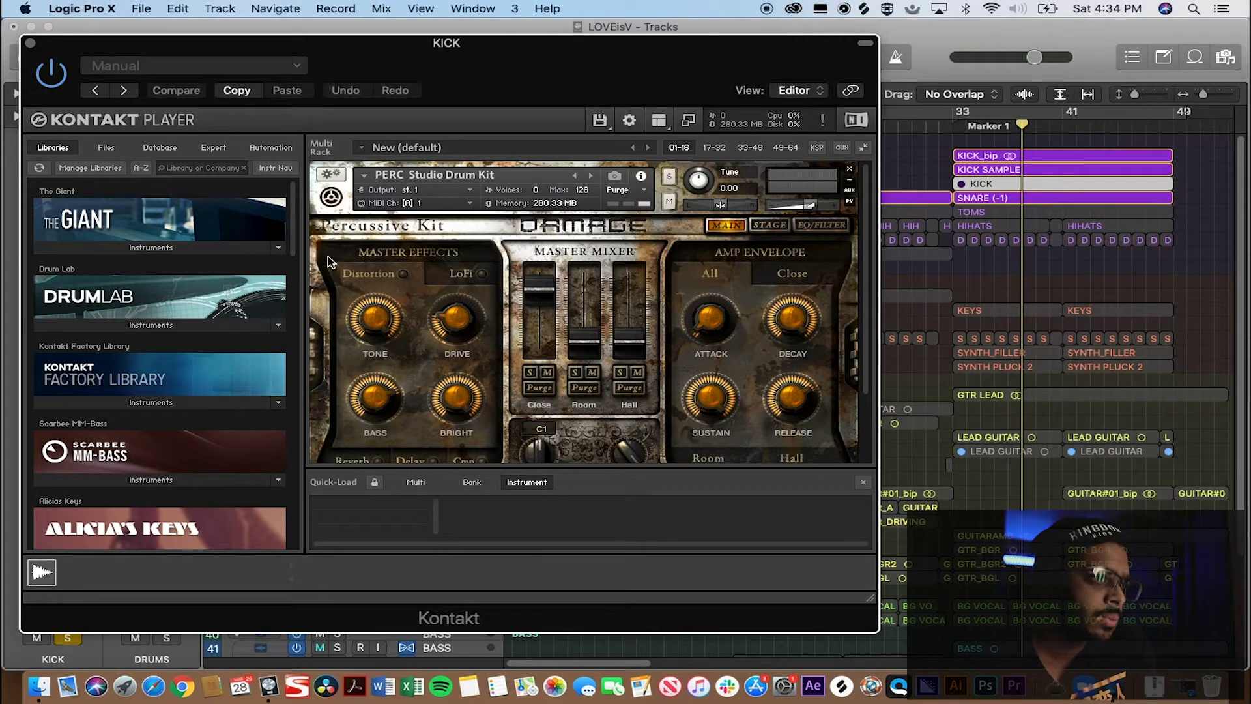
pyautogui.scroll(-1, 326, 252)
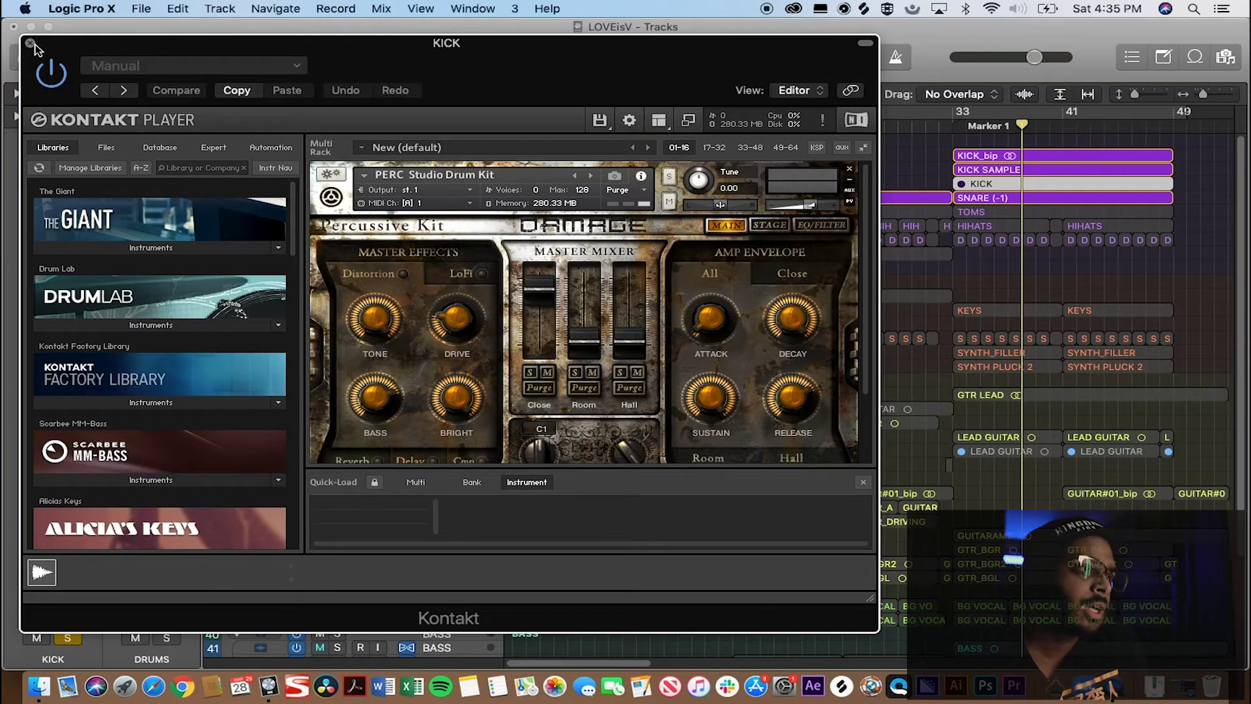
pyautogui.click(30, 44)
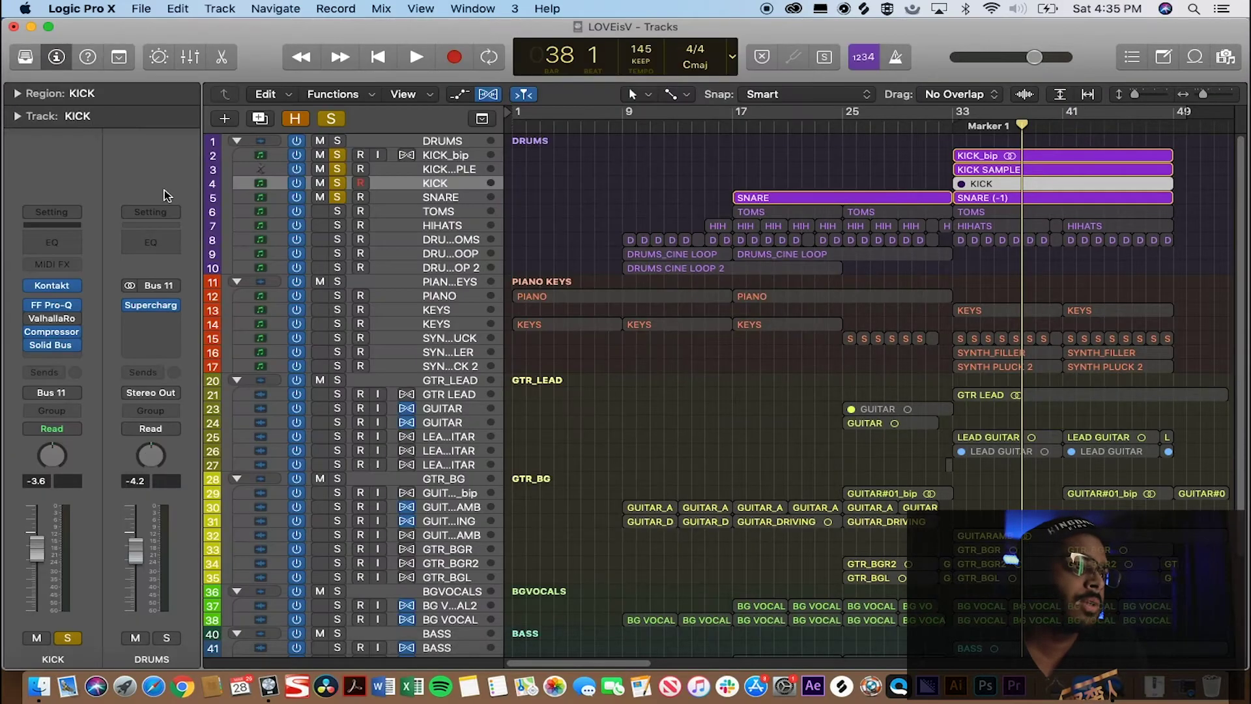
# Step: Open the SNARE track's Kontakt instrument and display its on-screen keyboard
pyautogui.click(453, 197)
pyautogui.click(58, 299)
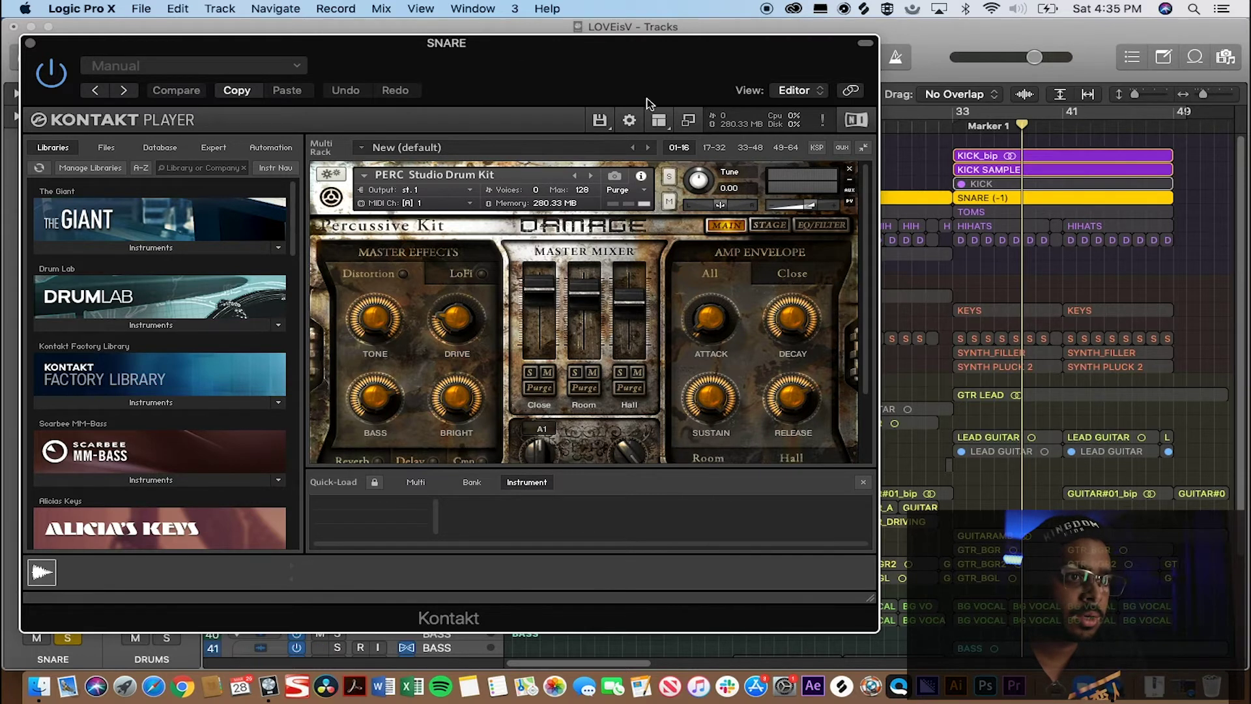
pyautogui.click(630, 121)
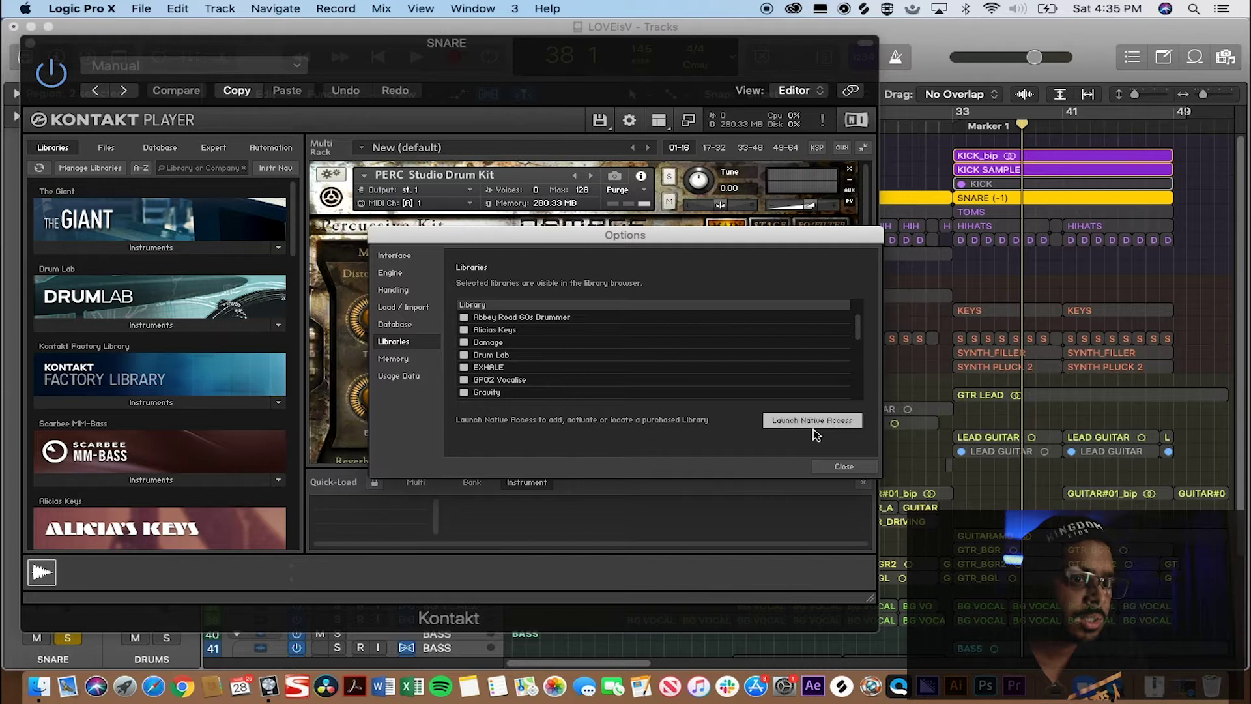
pyautogui.click(829, 468)
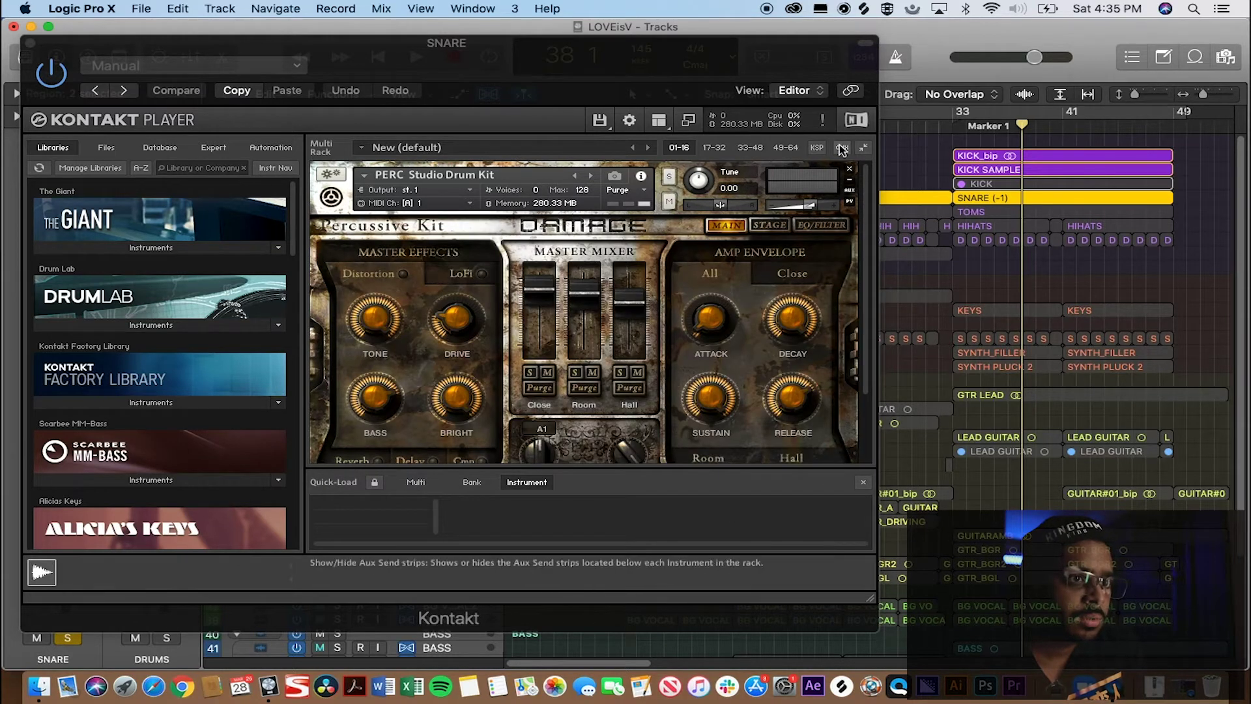
pyautogui.click(659, 121)
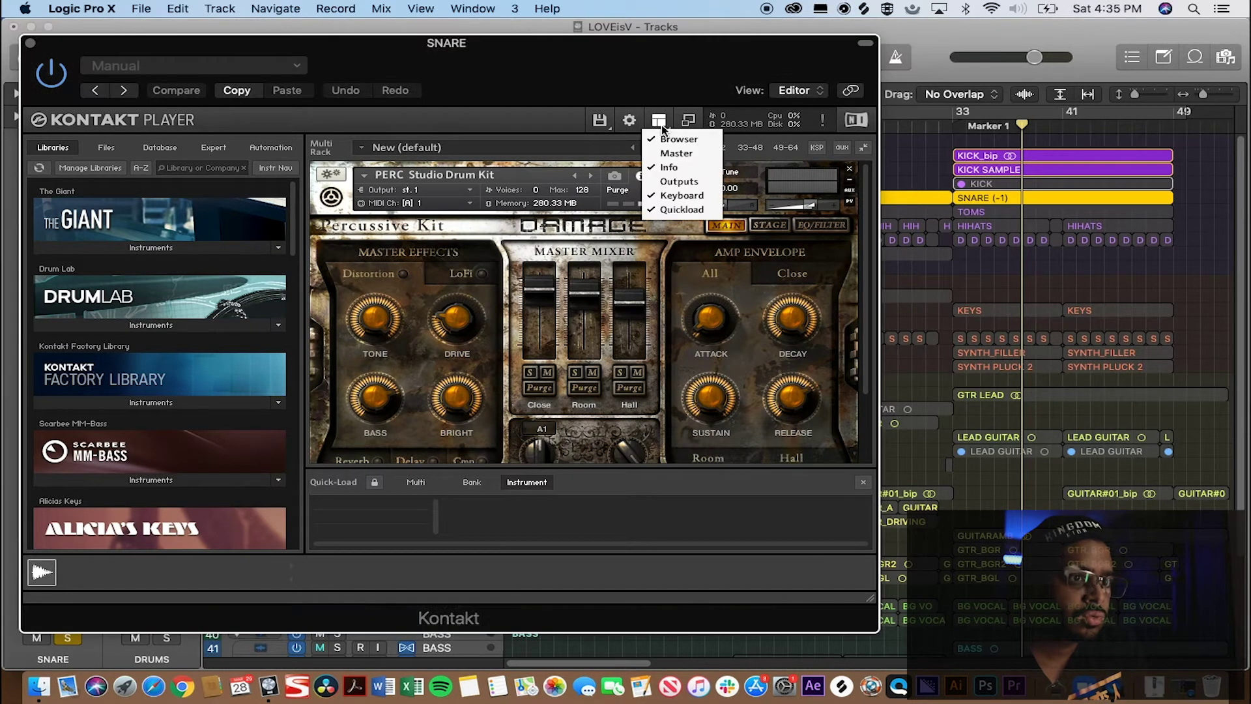
pyautogui.click(672, 195)
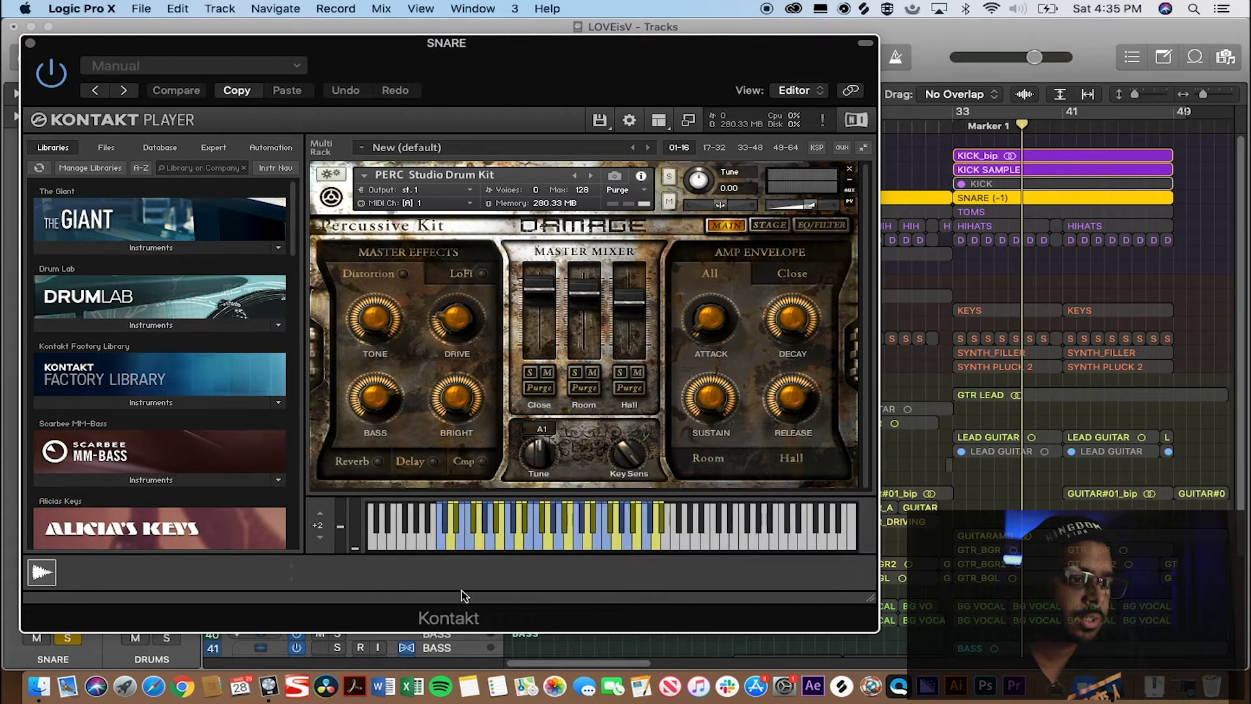
# Step: Audition several low notes of the PERC Studio Drum Kit on Kontakt's on-screen keyboard
pyautogui.click(441, 541)
pyautogui.click(460, 532)
pyautogui.click(488, 527)
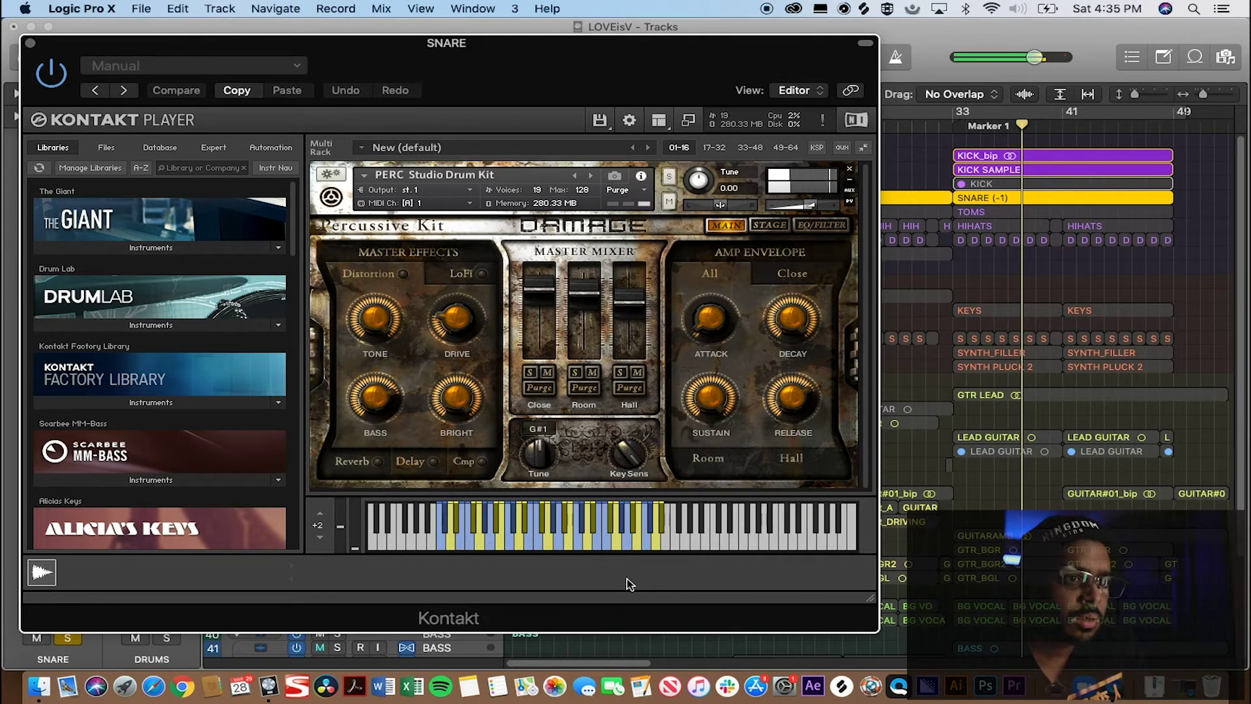
# Step: Audition more drum kit notes on the SNARE track with its ValhallaRoom insert bypassed, and close the Kontakt window
pyautogui.moveTo(95, 57); pyautogui.dragTo(594, 115)
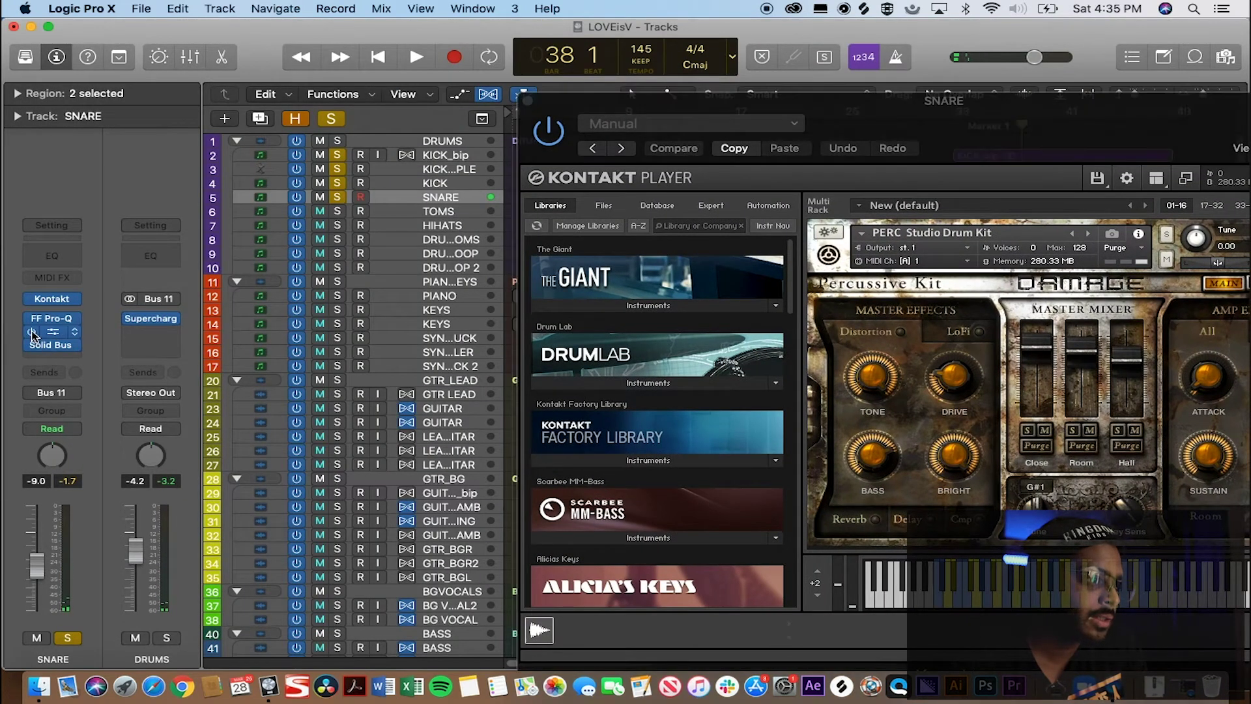
pyautogui.click(930, 565)
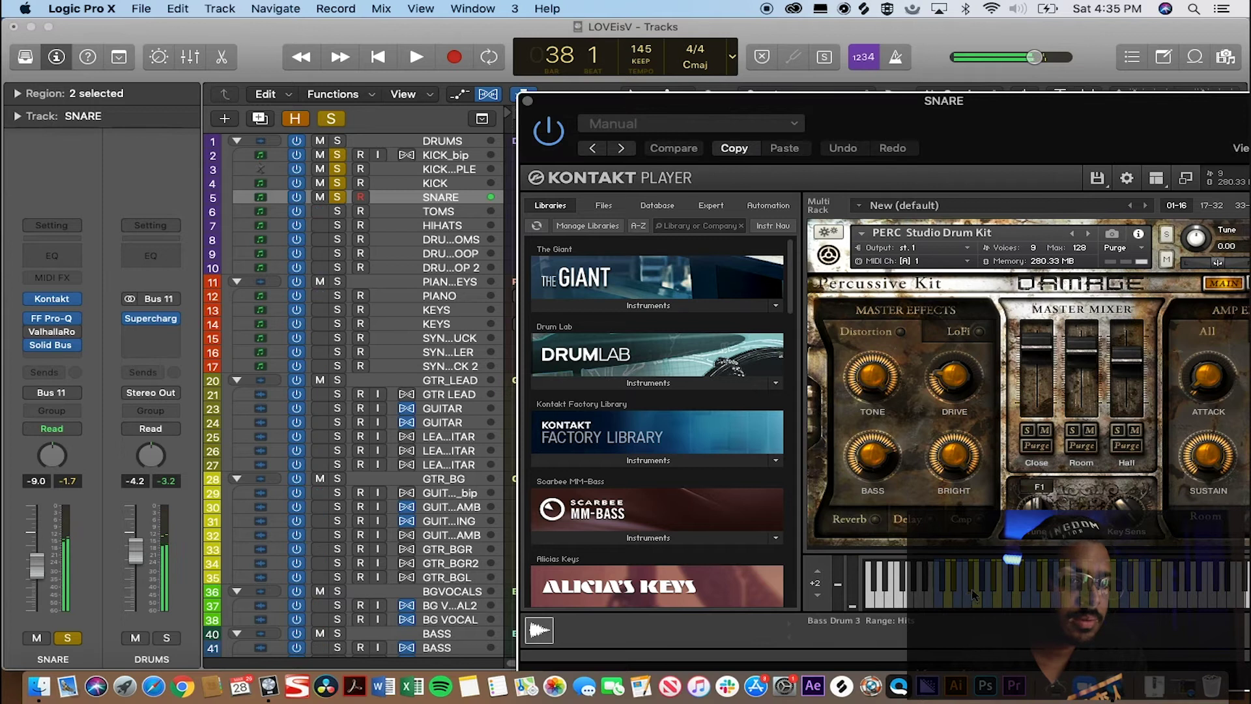
pyautogui.click(987, 581)
pyautogui.click(1002, 585)
pyautogui.click(958, 607)
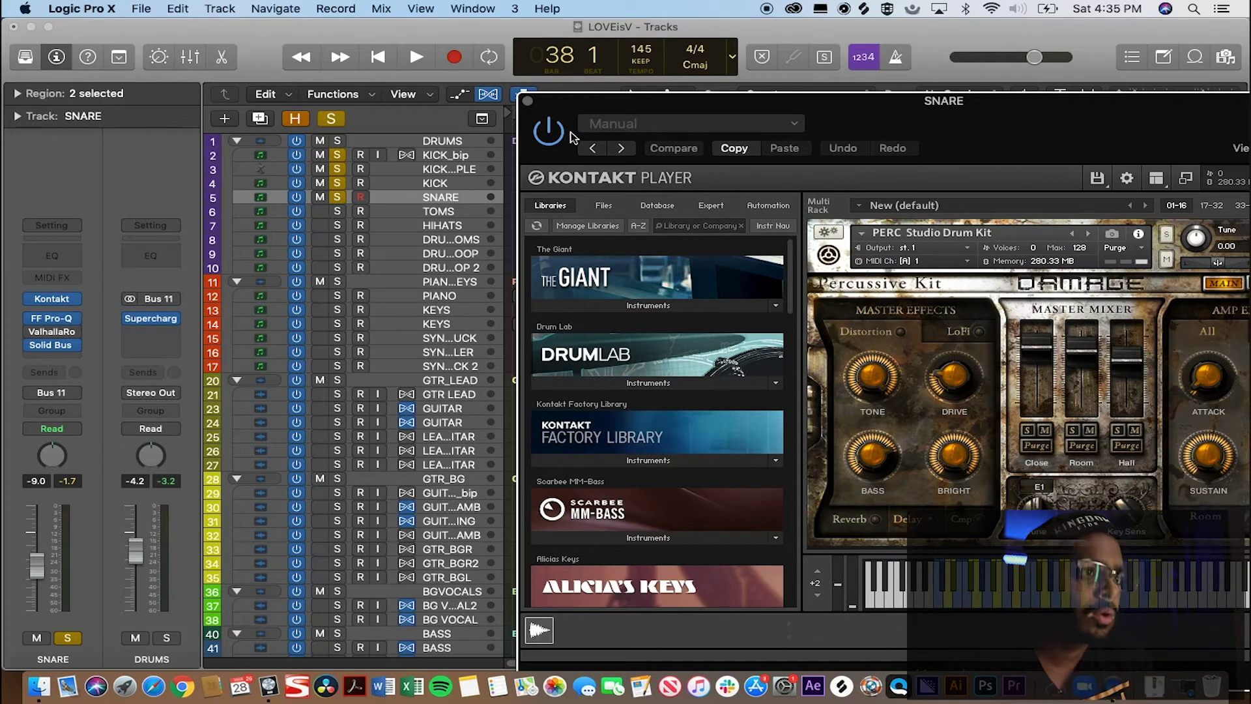
pyautogui.moveTo(573, 116); pyautogui.dragTo(301, 72)
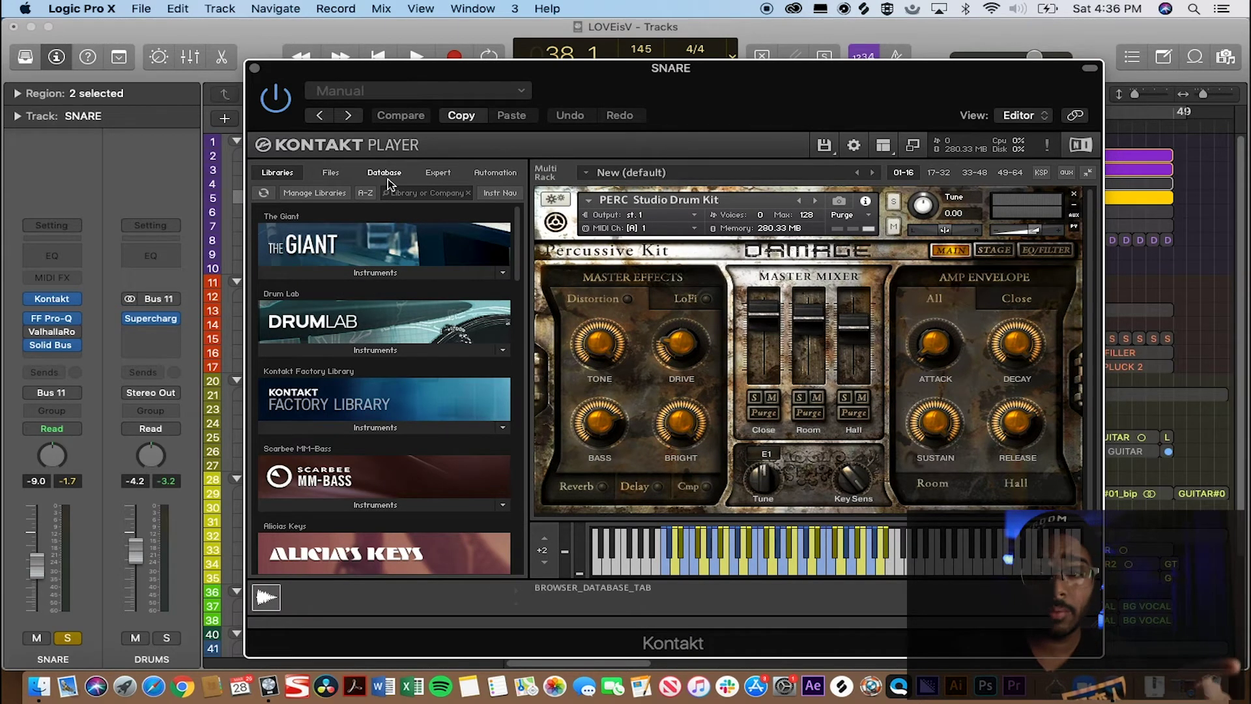
pyautogui.click(251, 67)
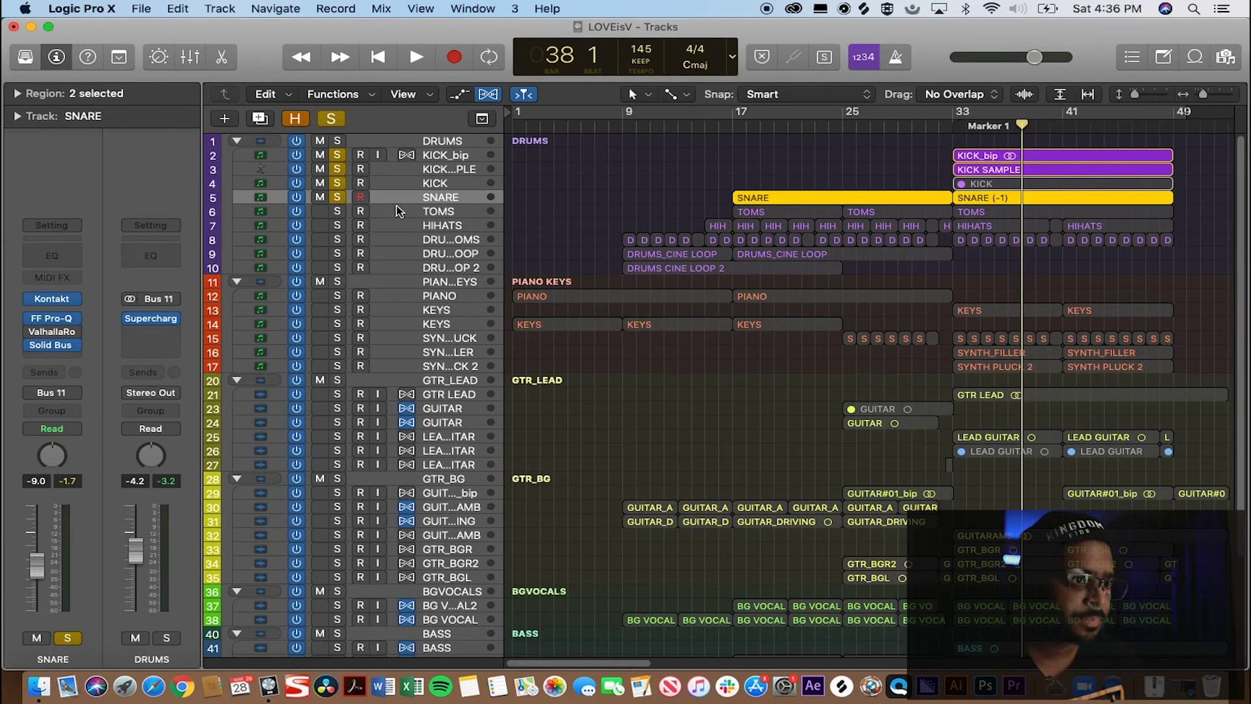
# Step: Open the SNARE regions in the Piano Roll and enlarge the SNARE track's height to show its notes
pyautogui.doubleClick(997, 198)
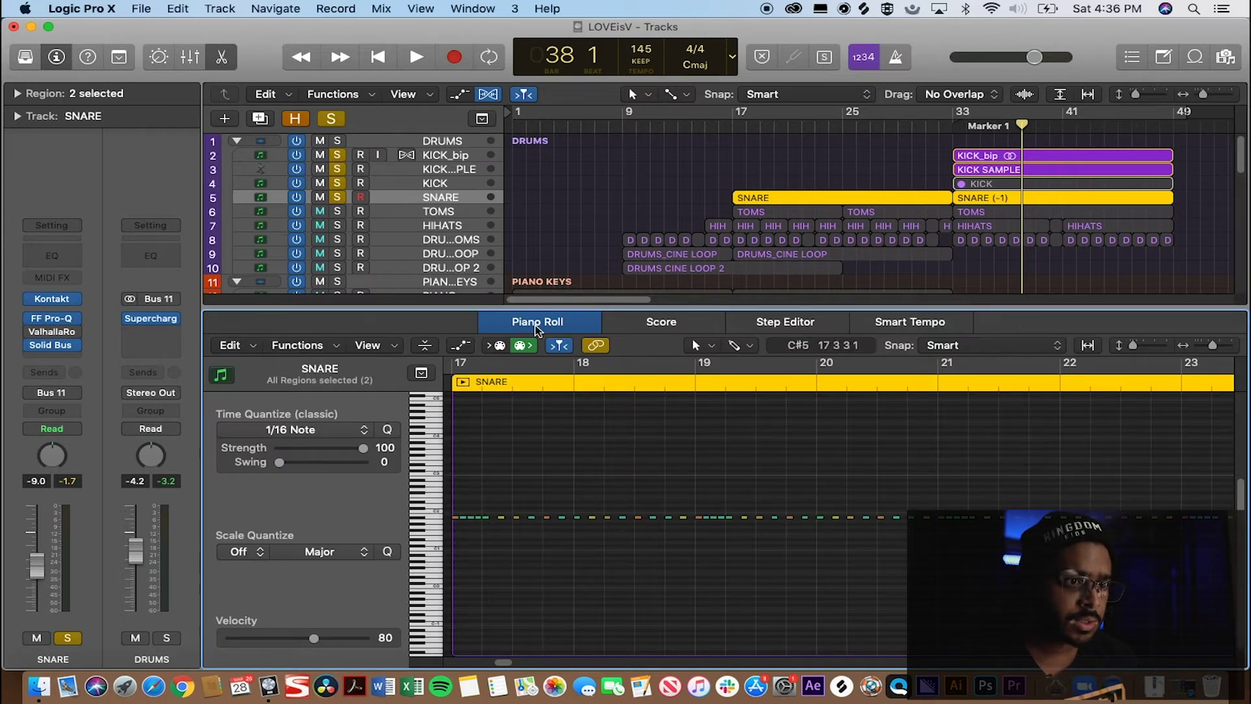
pyautogui.scroll(-5, 1003, 247)
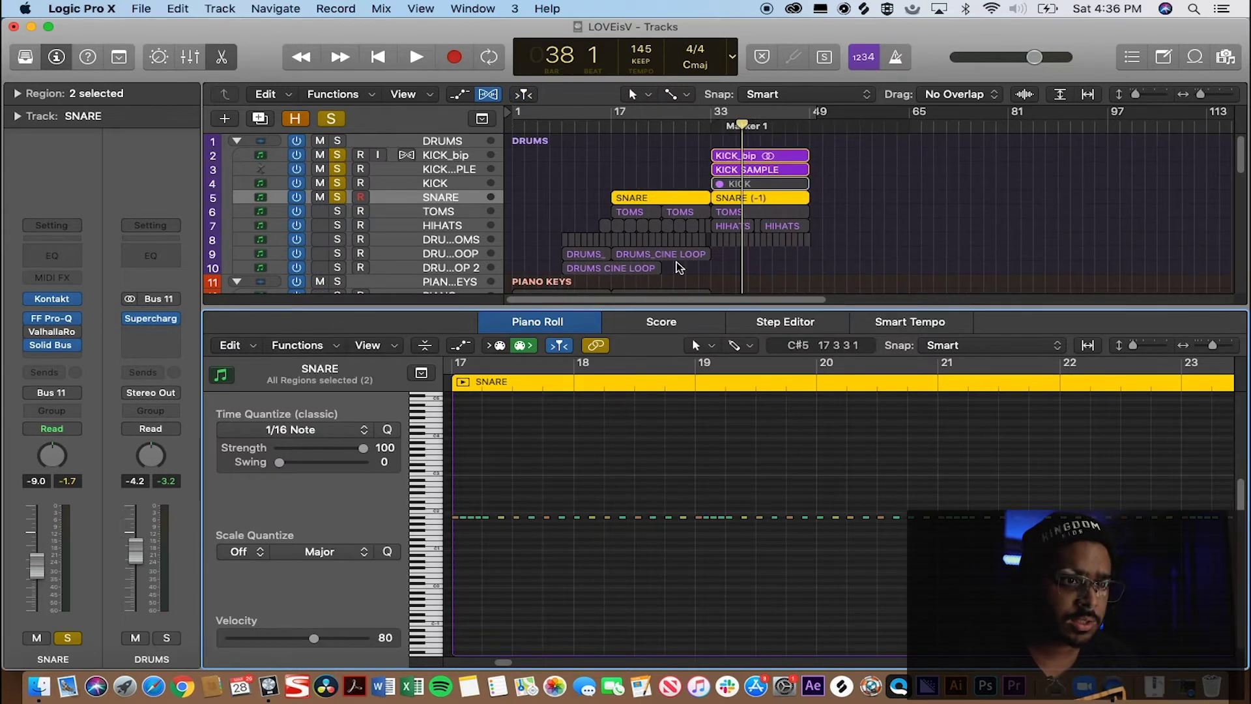
pyautogui.click(463, 204)
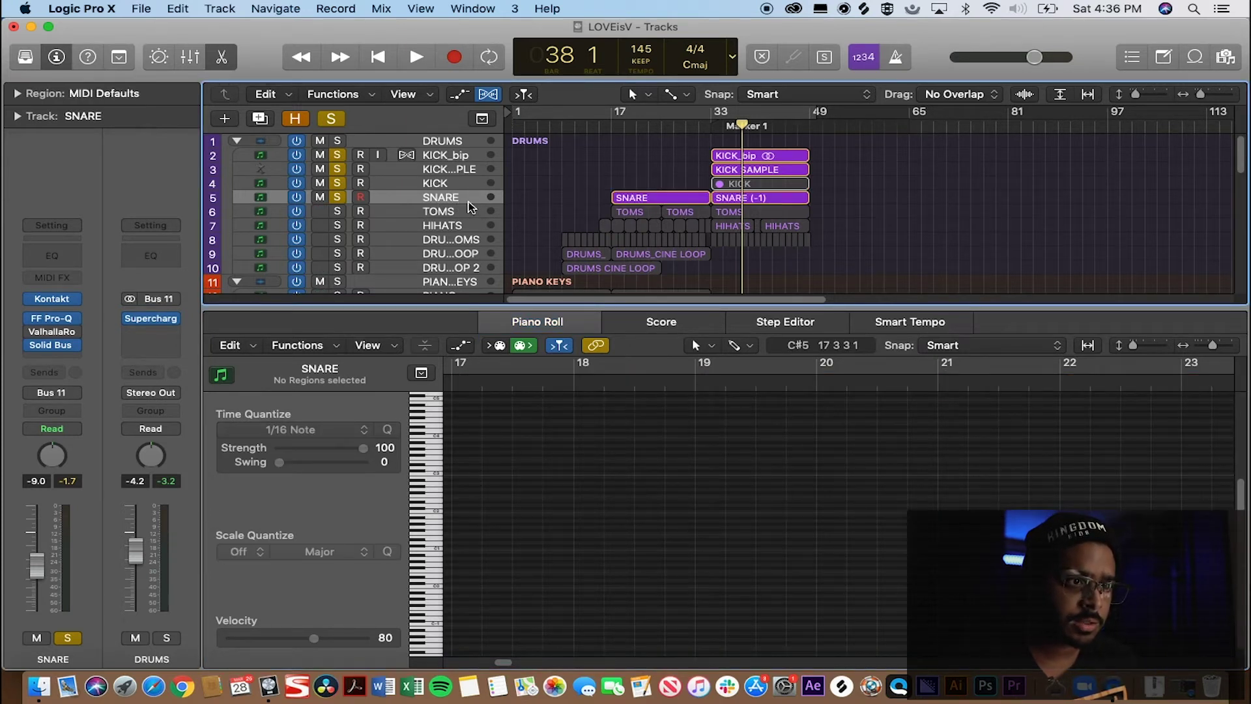
pyautogui.click(394, 195)
pyautogui.moveTo(407, 204); pyautogui.dragTo(407, 273)
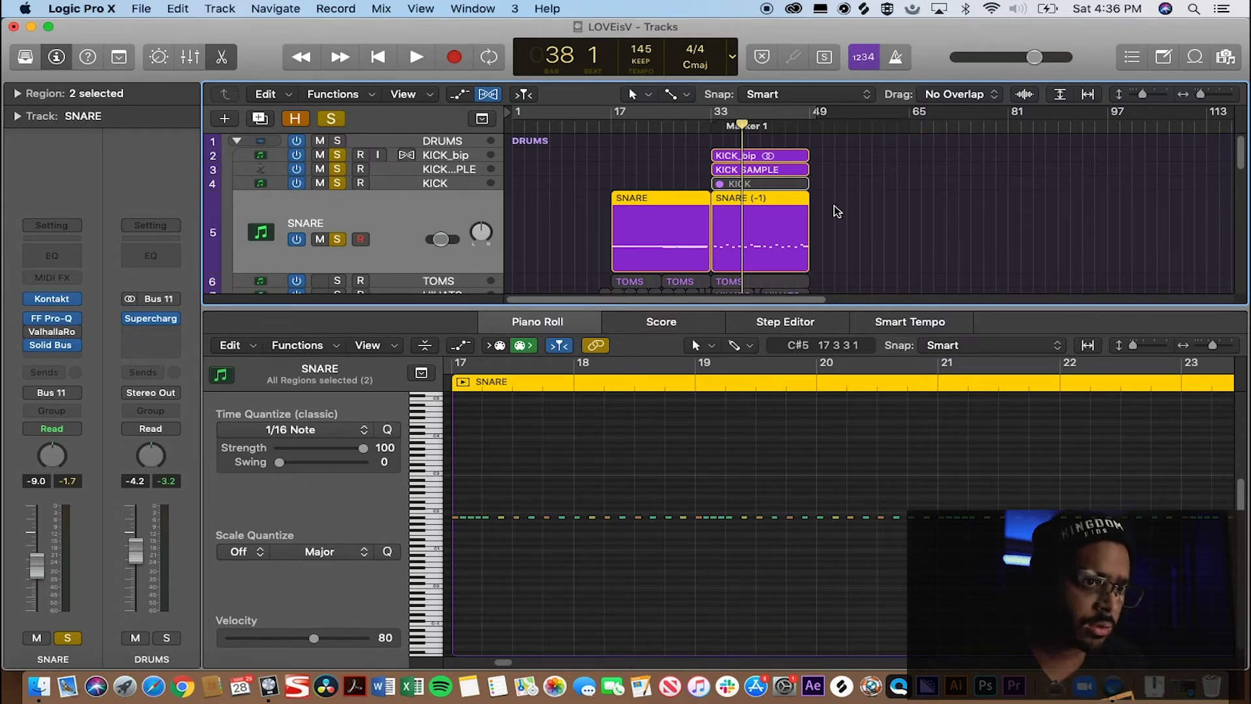
# Step: Show the SNARE (-1) region's notes in the Piano Roll and audition individual hits around bars 34 to 36
pyautogui.click(807, 207)
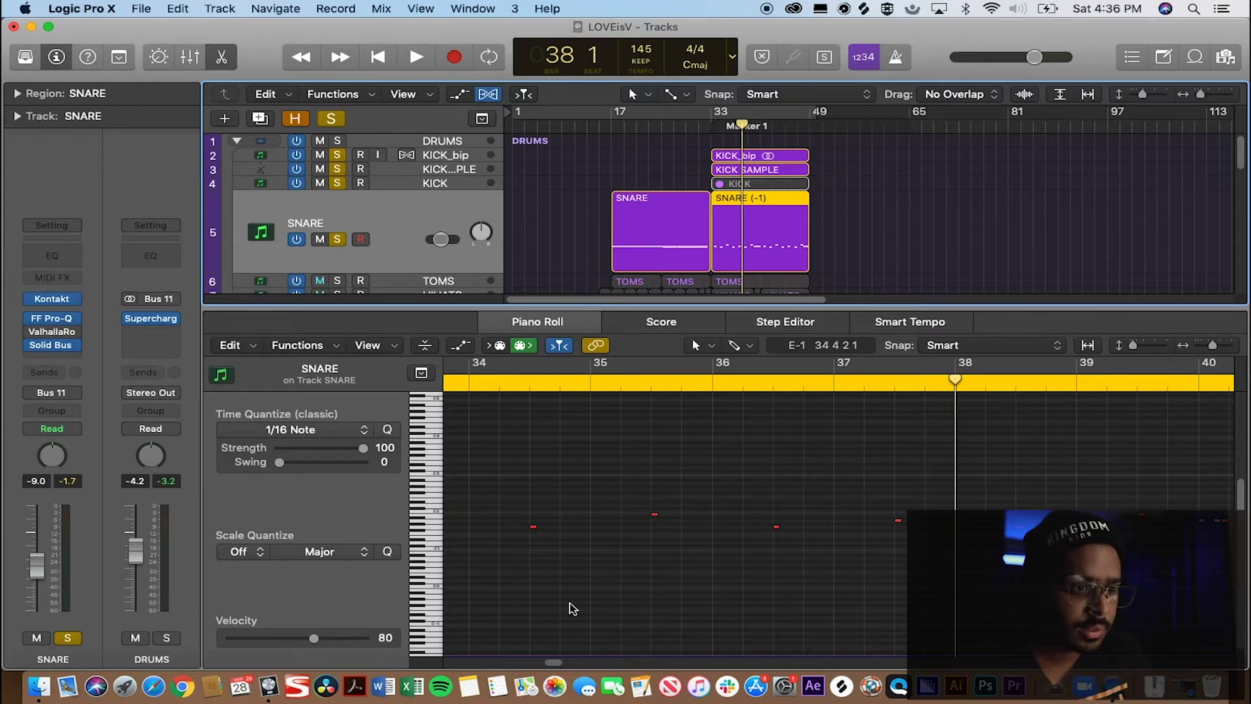
pyautogui.click(532, 526)
pyautogui.moveTo(681, 538); pyautogui.dragTo(634, 503)
pyautogui.moveTo(782, 553); pyautogui.dragTo(748, 506)
pyautogui.click(514, 566)
pyautogui.click(532, 526)
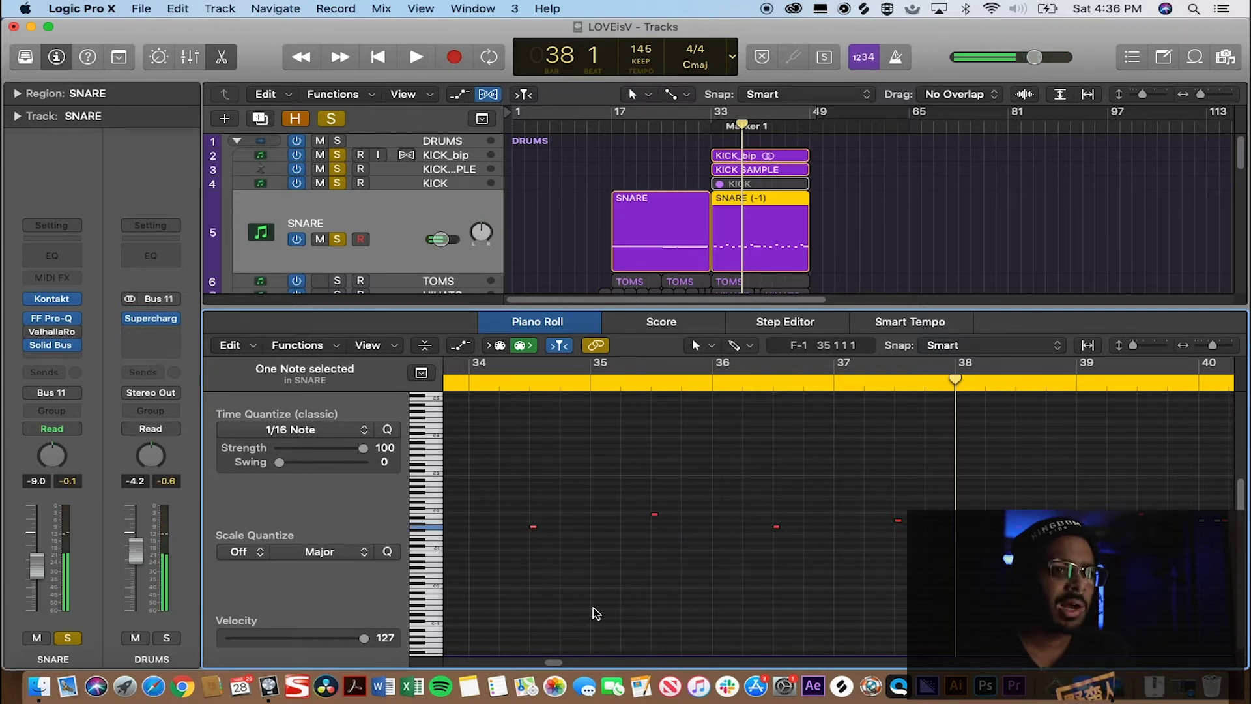
# Step: Examine the SNARE (-1) region's full note pattern, and switch the SNARE track's solo off and back on
pyautogui.hscroll(-5, 624, 574)
pyautogui.scroll(-3, 637, 567)
pyautogui.scroll(-2, 637, 567)
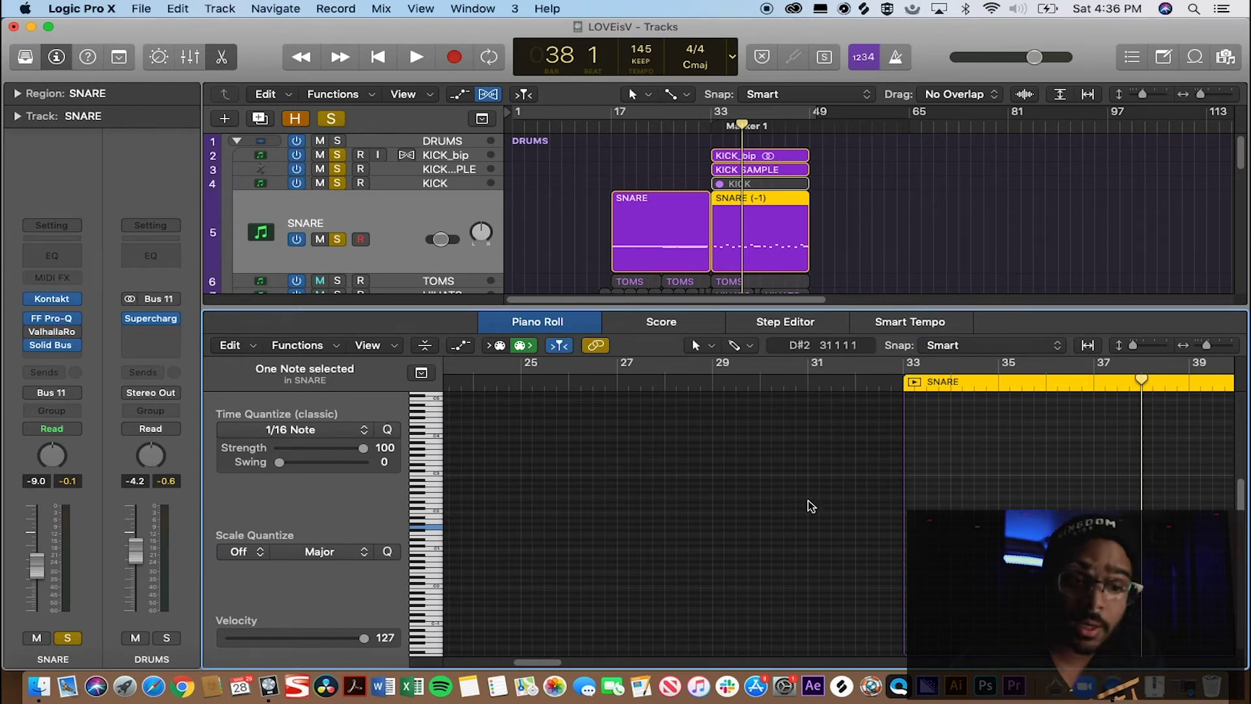
pyautogui.scroll(-5, 810, 508)
pyautogui.click(336, 241)
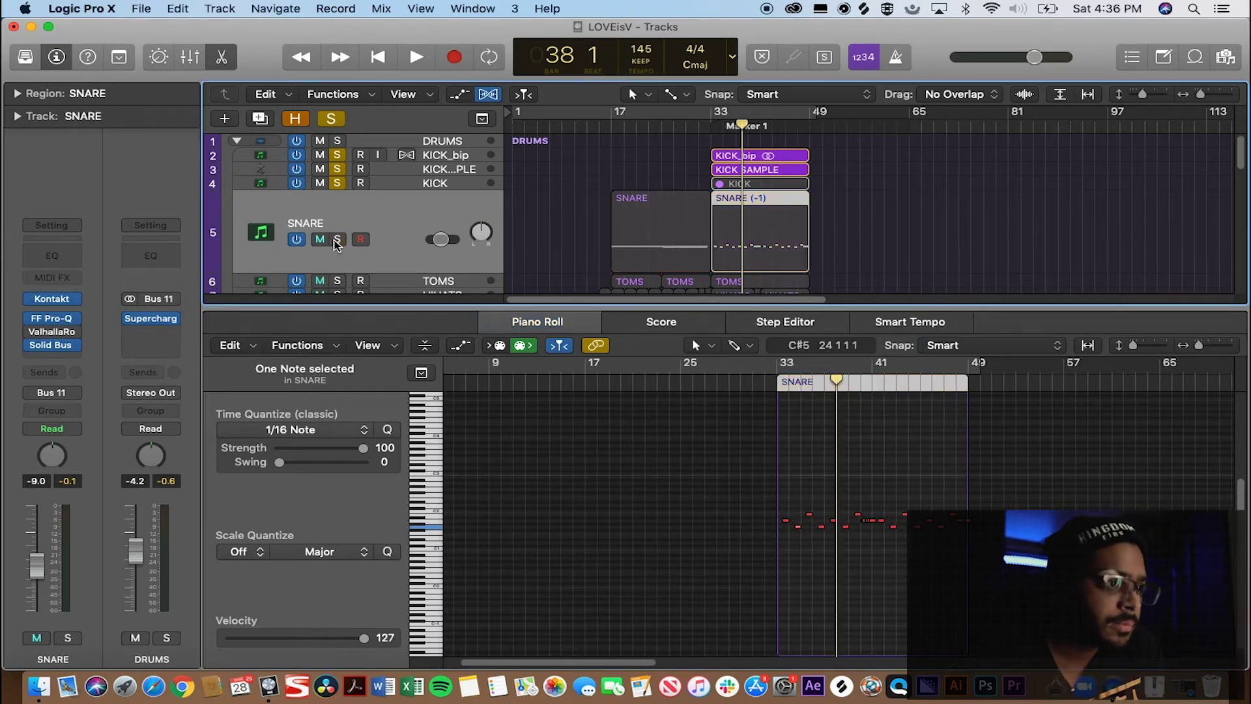
pyautogui.click(337, 240)
# Step: Examine the TOMS, HIHATS and DRUMS CINE TOMS notes in the Piano Roll, plus the KICK_bip waveform
pyautogui.scroll(-5, 603, 212)
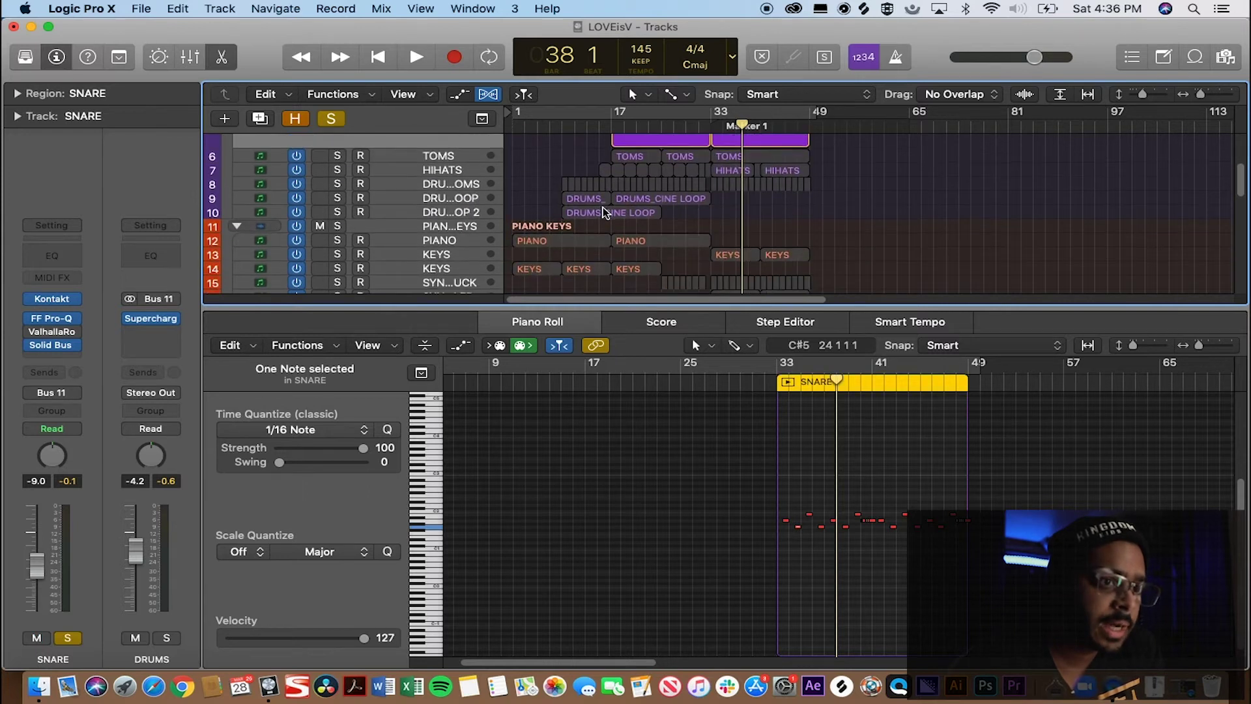
pyautogui.scroll(3, 603, 215)
pyautogui.scroll(1, 604, 215)
pyautogui.click(408, 238)
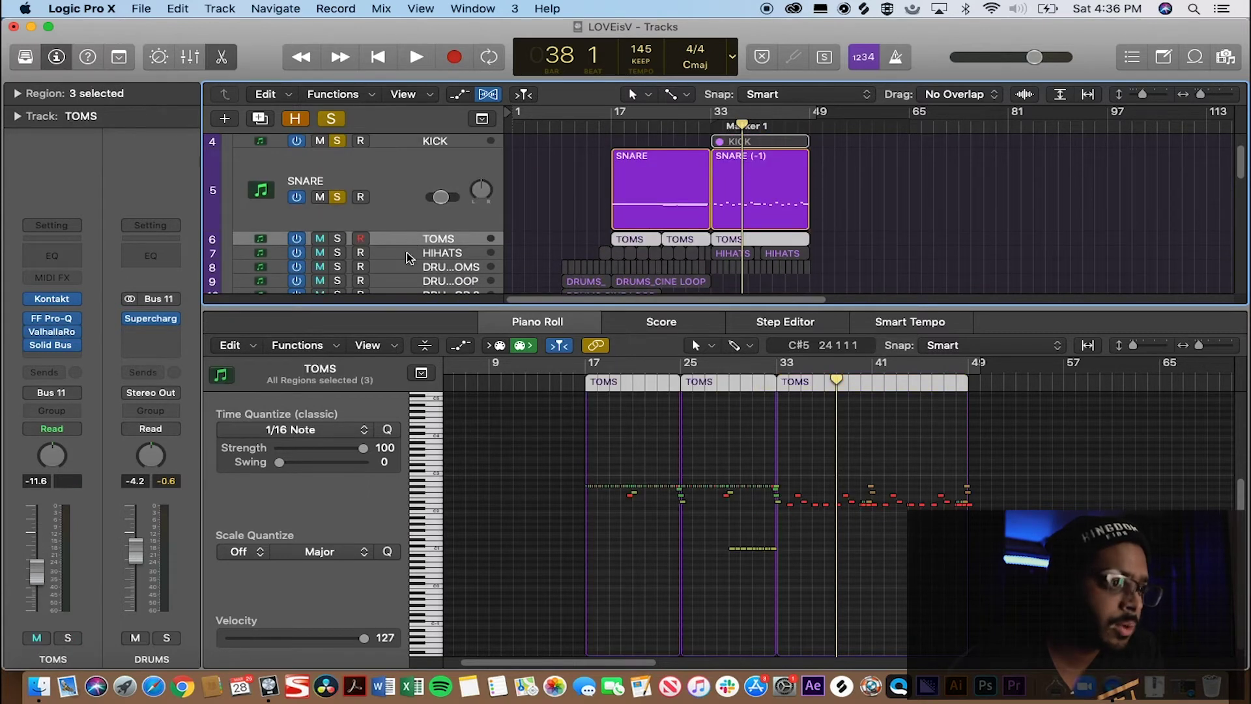
pyautogui.click(407, 256)
pyautogui.click(408, 266)
pyautogui.scroll(2, 430, 195)
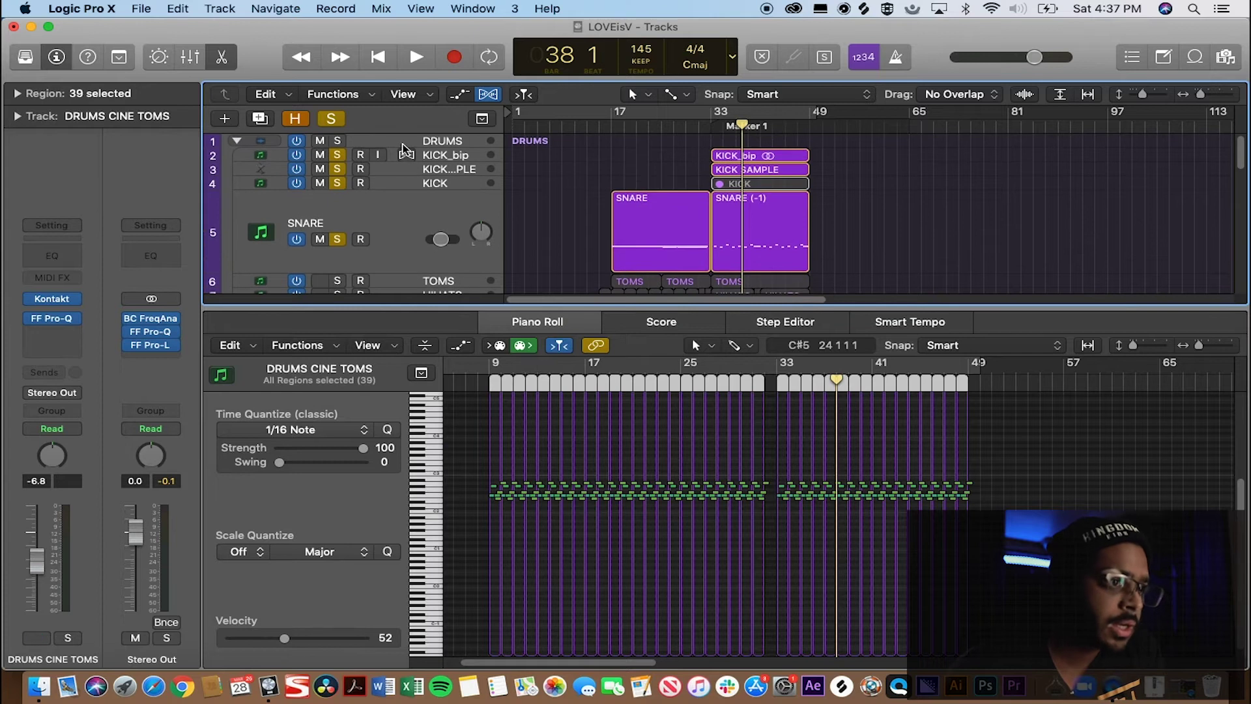
pyautogui.click(438, 159)
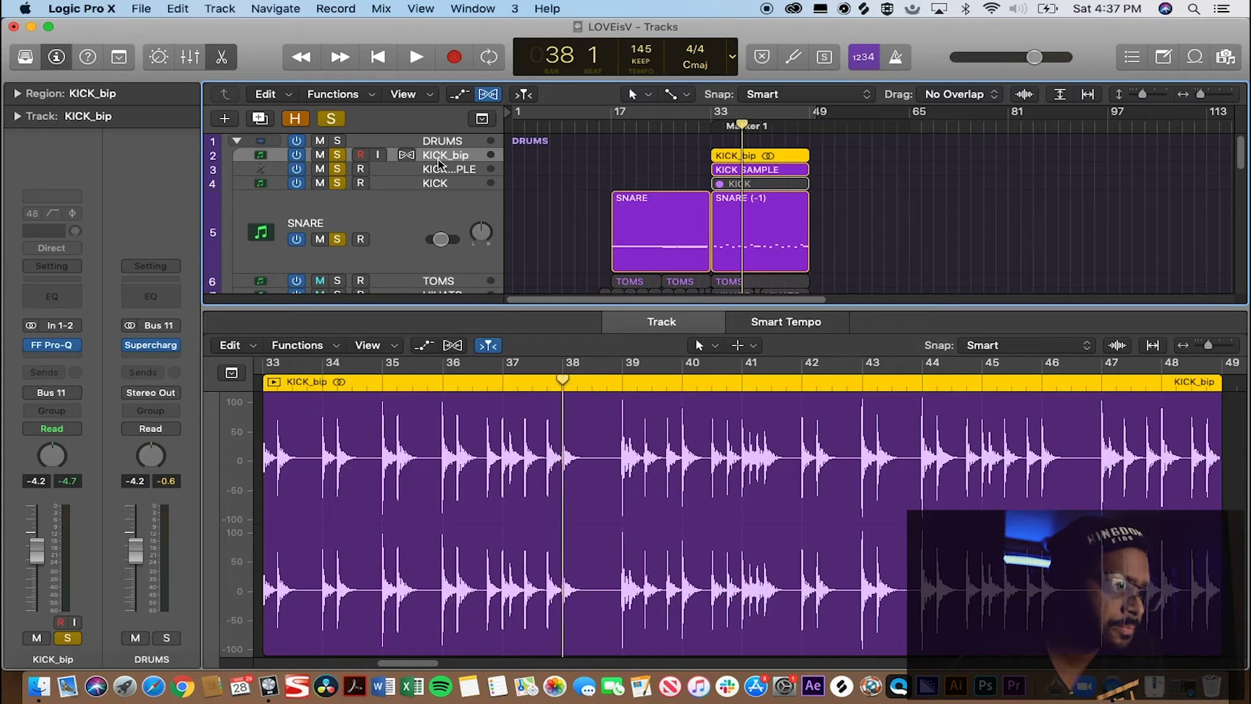
# Step: Switch the SNARE track's solo off and back on, and set the cycle range from bar 33 to bar 49
pyautogui.click(339, 240)
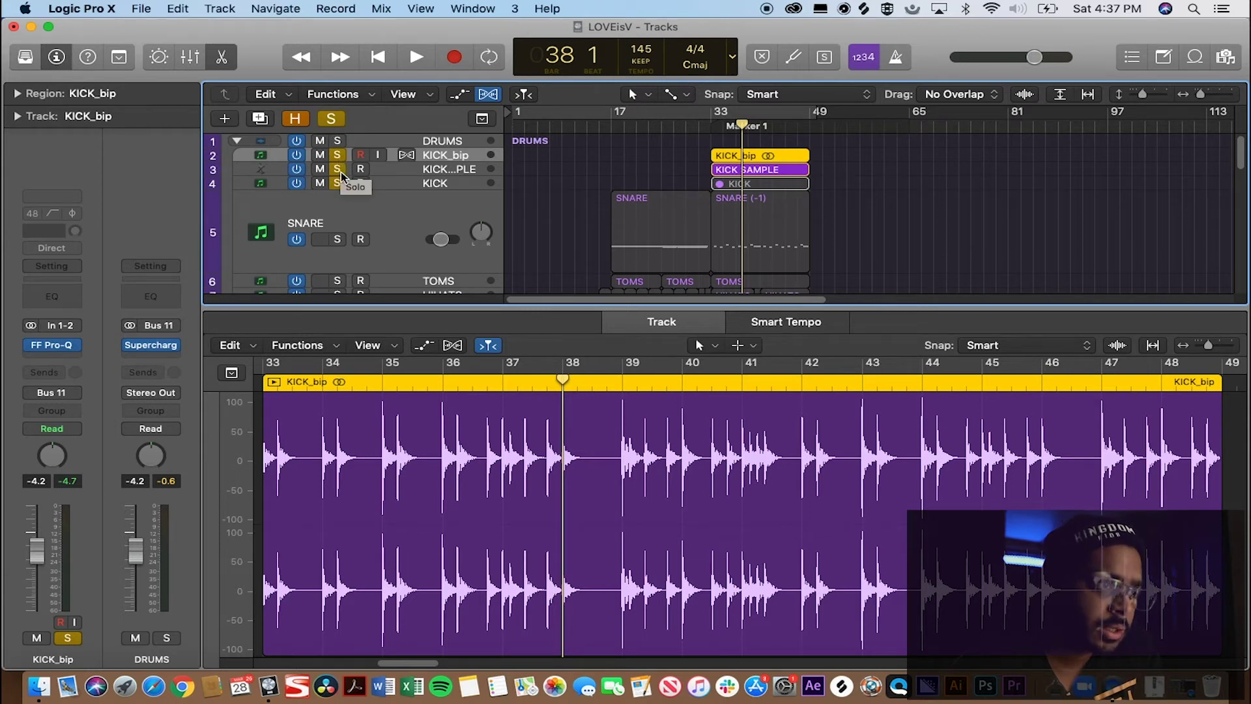
pyautogui.scroll(-2, 341, 196)
pyautogui.click(339, 203)
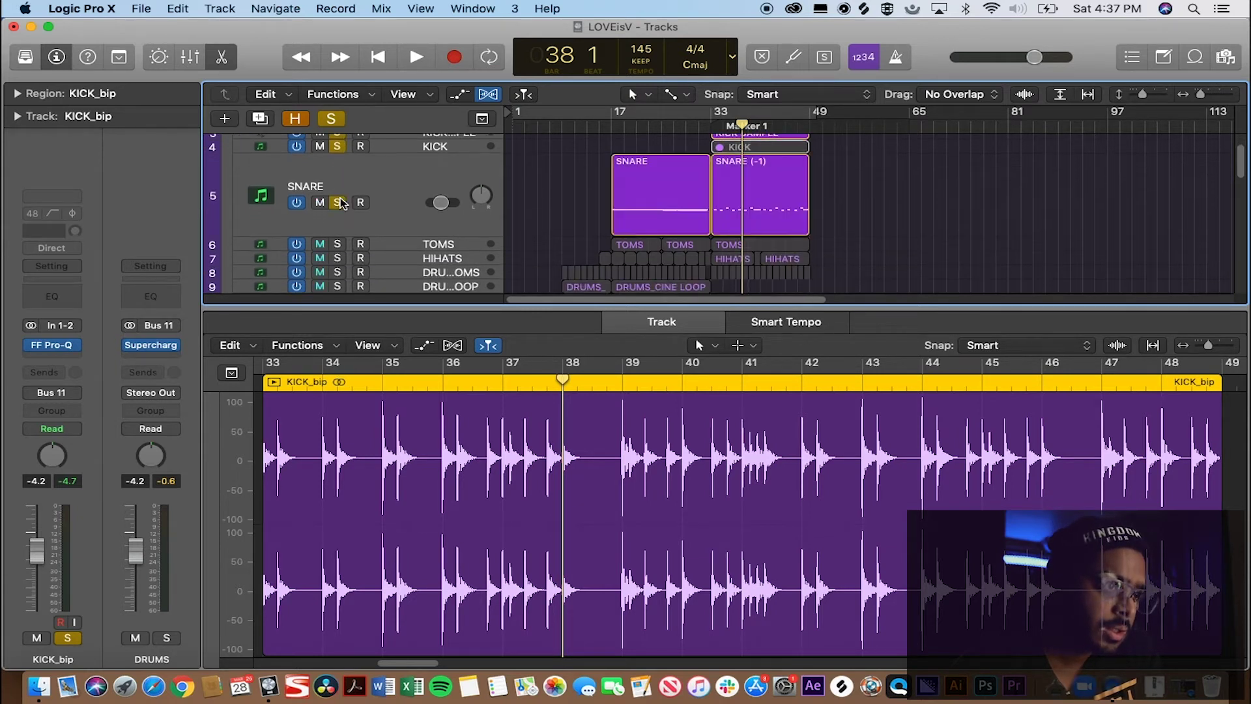
pyautogui.scroll(2, 341, 200)
pyautogui.click(715, 116)
pyautogui.click(723, 114)
pyautogui.moveTo(713, 115); pyautogui.dragTo(809, 118)
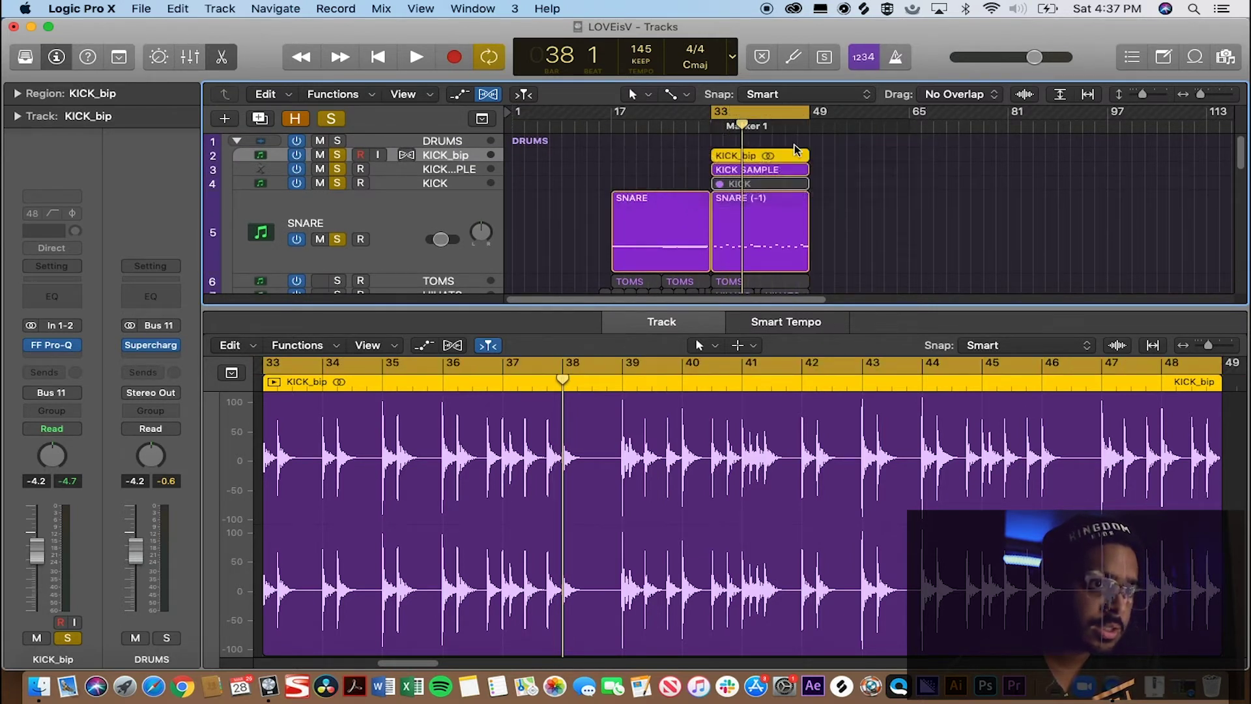
# Step: Play the cycled section with KICK SAMPLE out of solo, and examine the KICK_bip waveform around bars 36 to 38
pyautogui.click(320, 169)
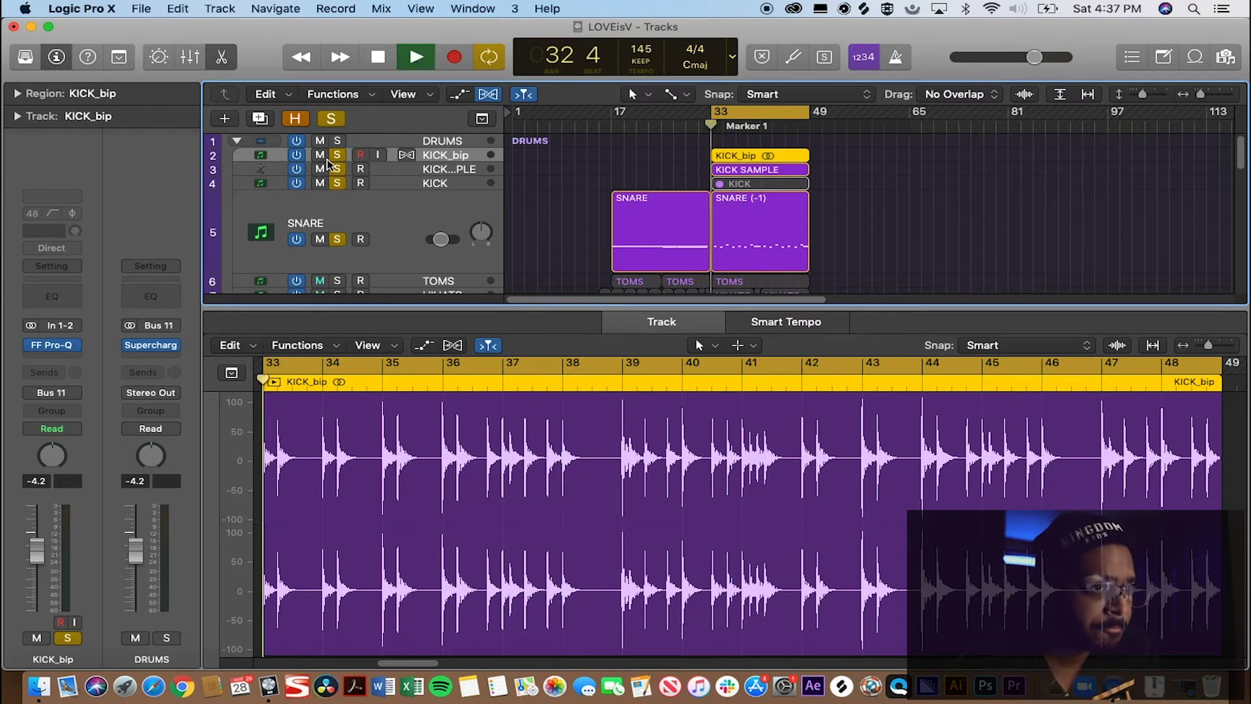
pyautogui.press('space')
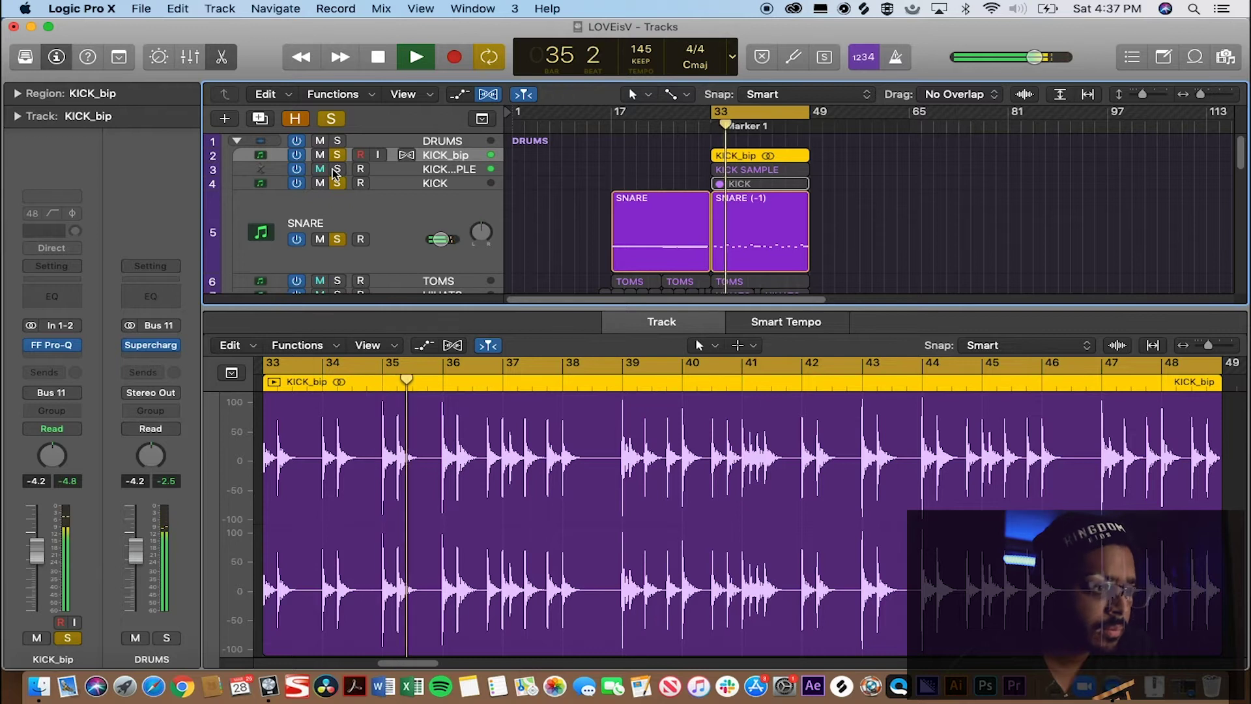
pyautogui.press('space')
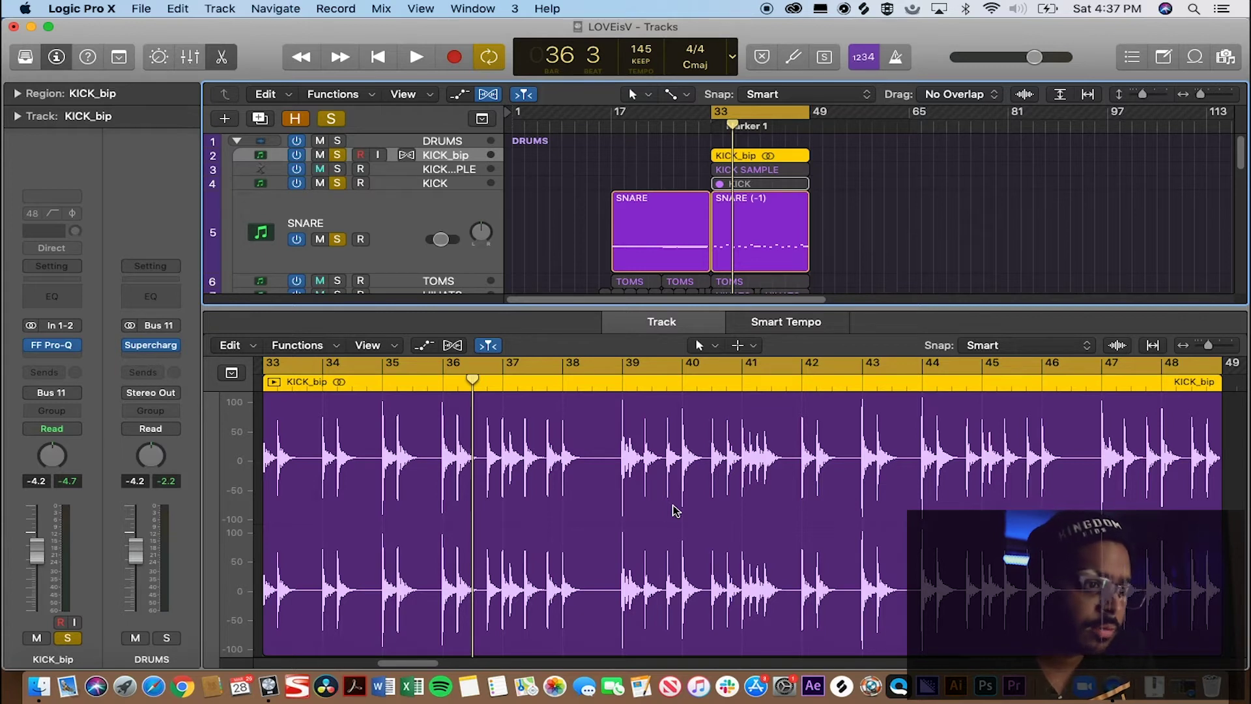
pyautogui.scroll(5, 584, 482)
pyautogui.scroll(3, 586, 488)
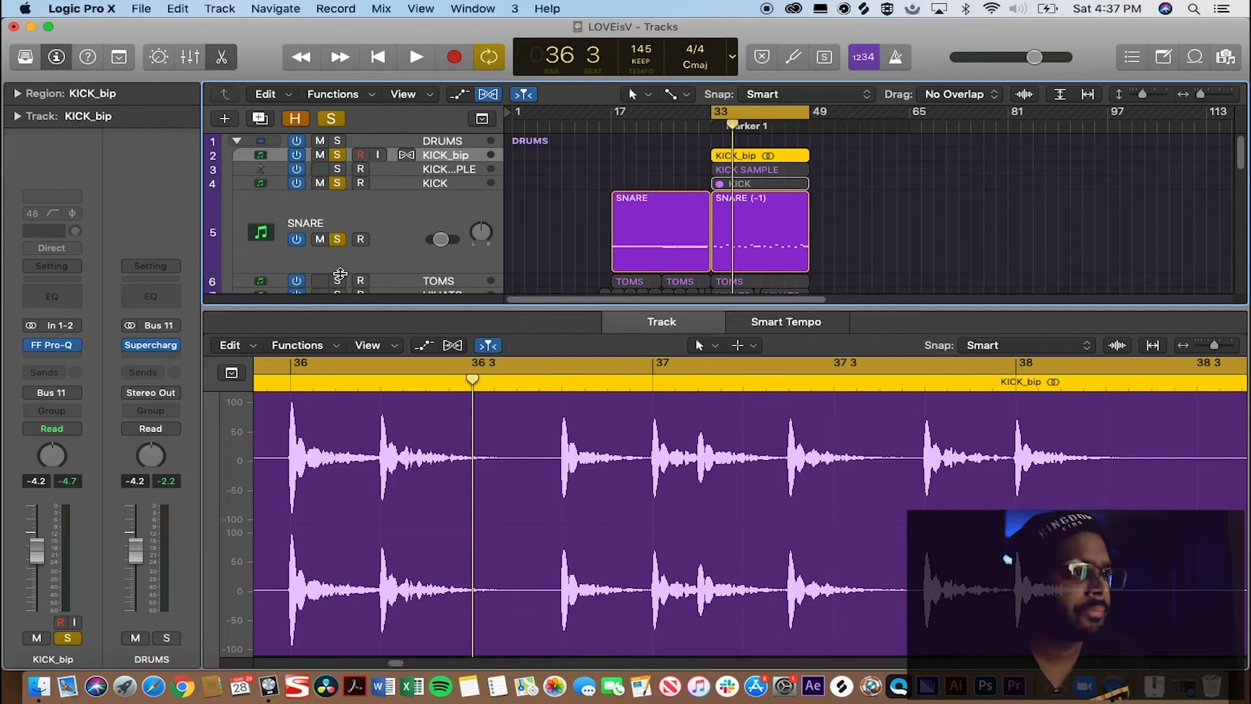
# Step: Clear all track solos, and restore the full arrangement view with the editor closed and the SNARE track at compact height
pyautogui.keyDown('alt'); pyautogui.click(338, 239); pyautogui.keyUp('alt')
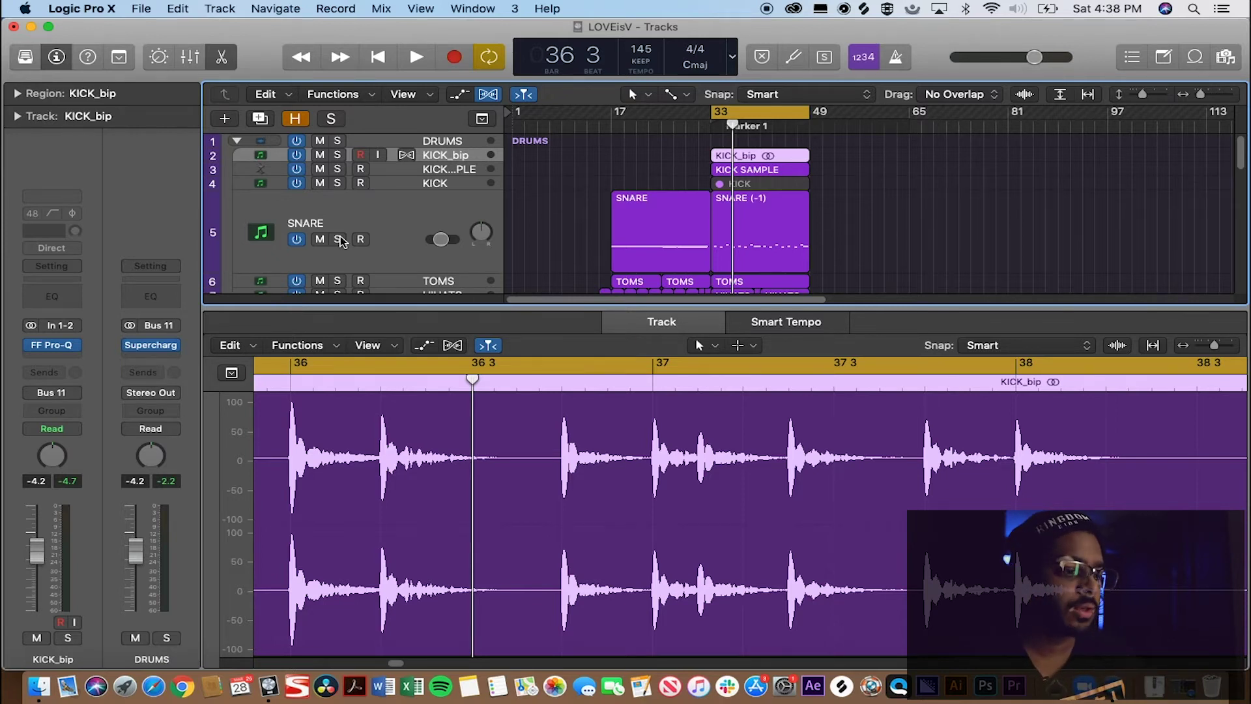
pyautogui.press('e')
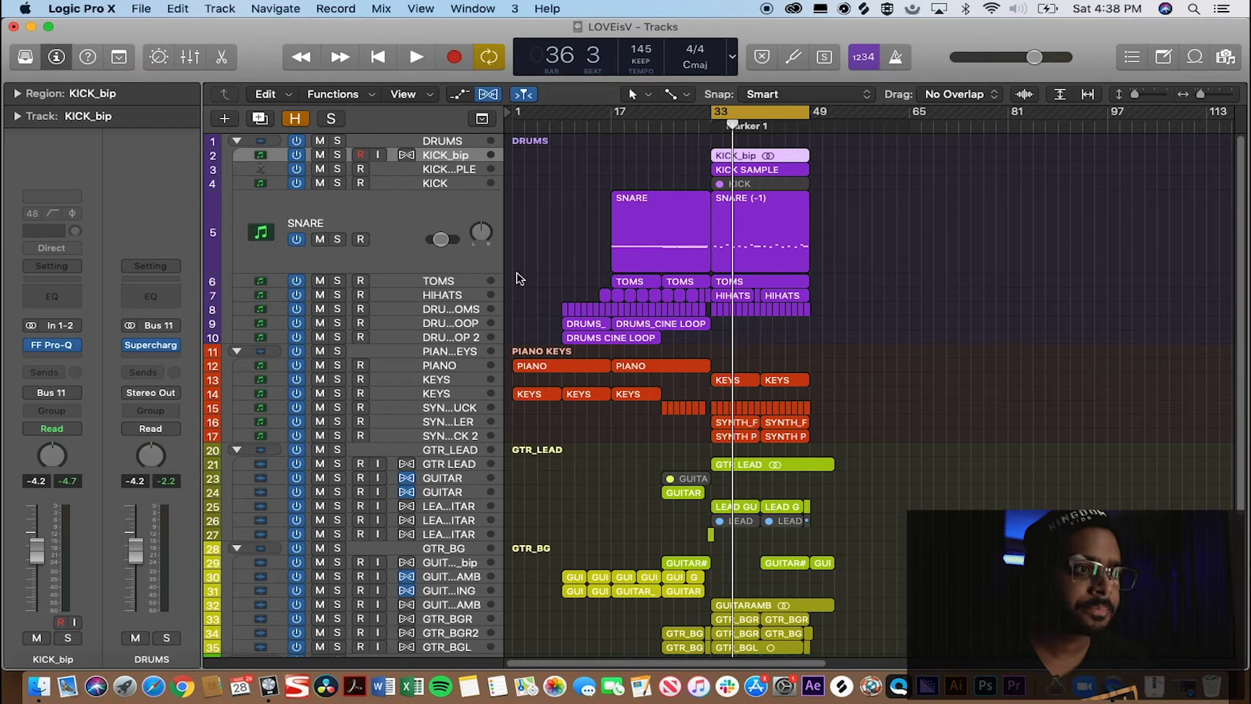
pyautogui.moveTo(360, 273); pyautogui.dragTo(364, 187)
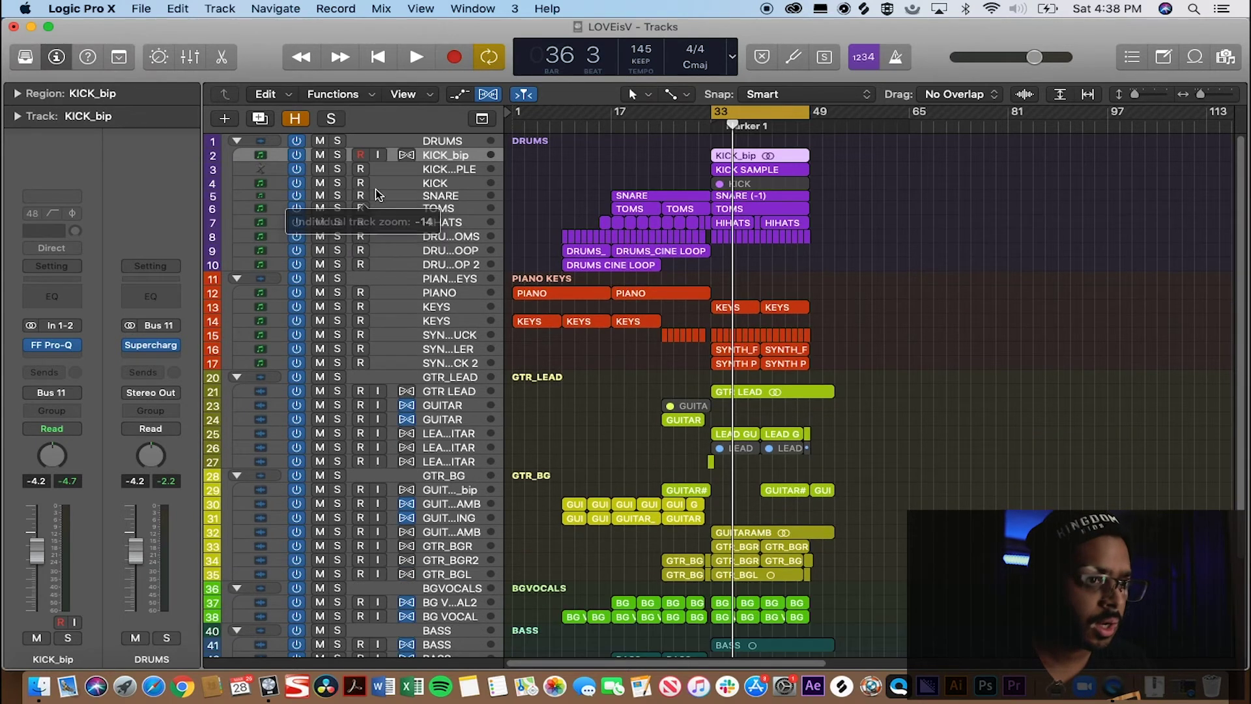
# Step: Solo only the TOMS track and start playback of the cycled section
pyautogui.click(437, 196)
pyautogui.click(438, 209)
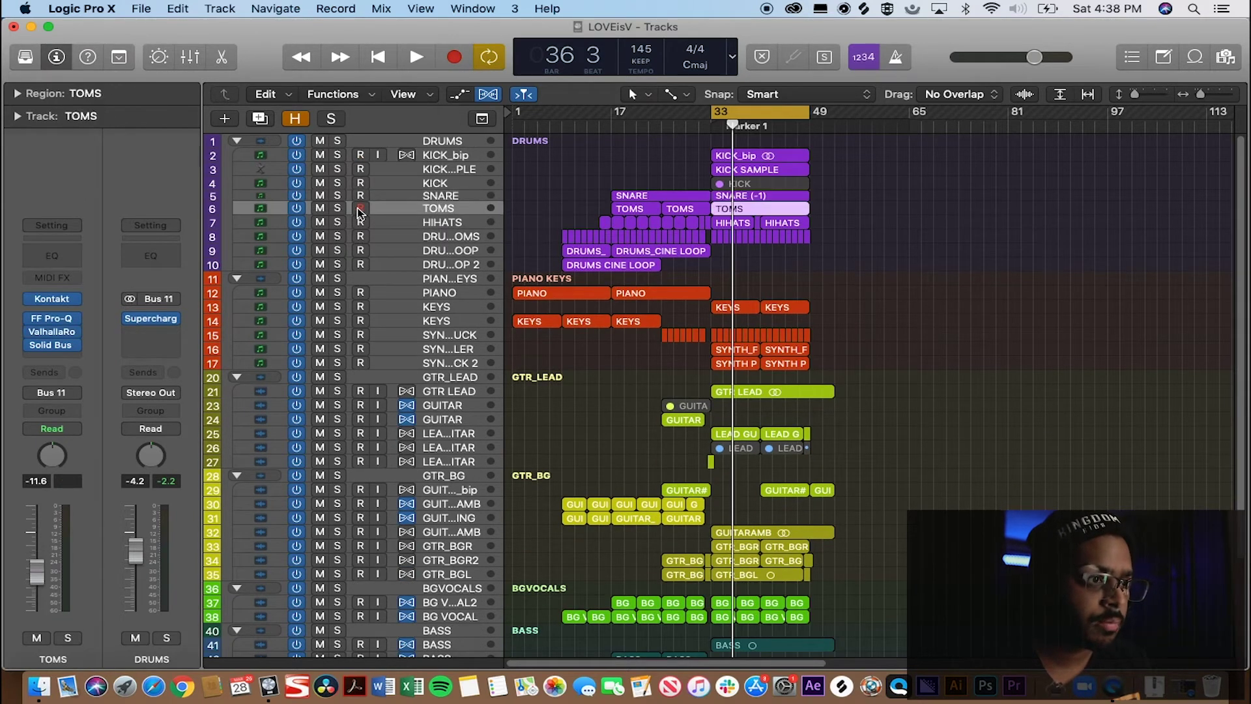
pyautogui.click(339, 207)
pyautogui.moveTo(339, 203); pyautogui.dragTo(334, 241)
pyautogui.click(335, 236)
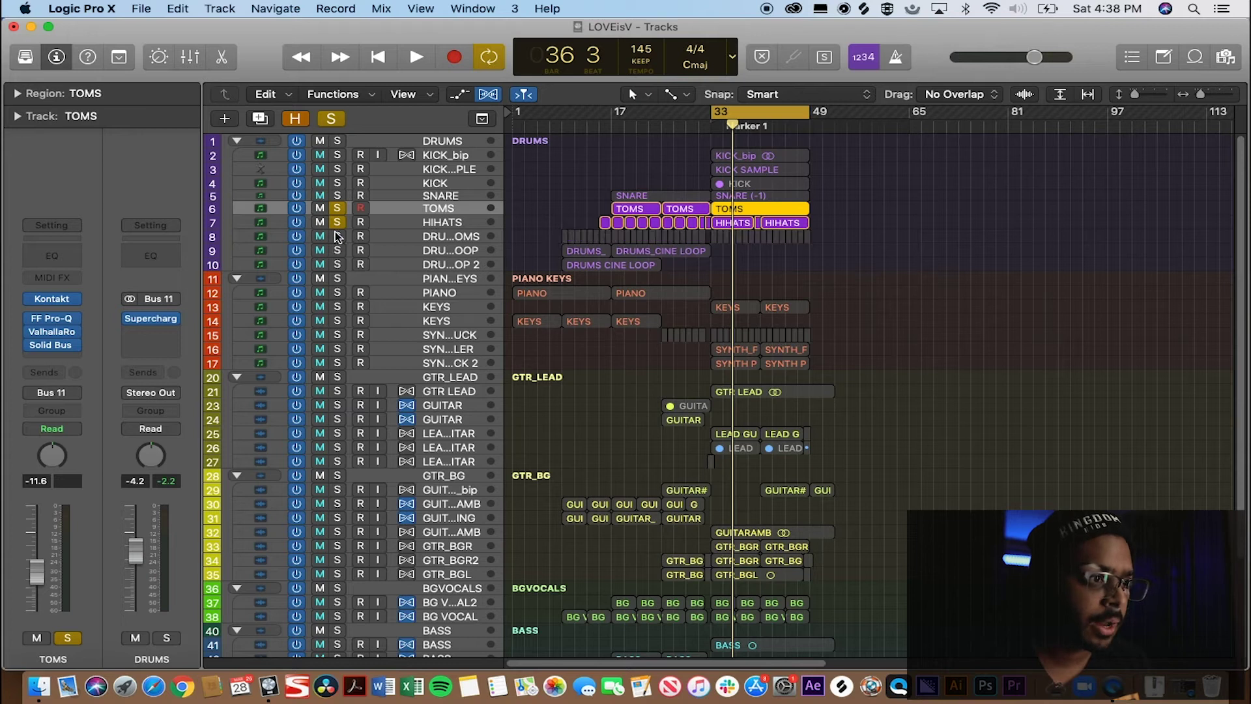
pyautogui.click(335, 222)
pyautogui.press('space')
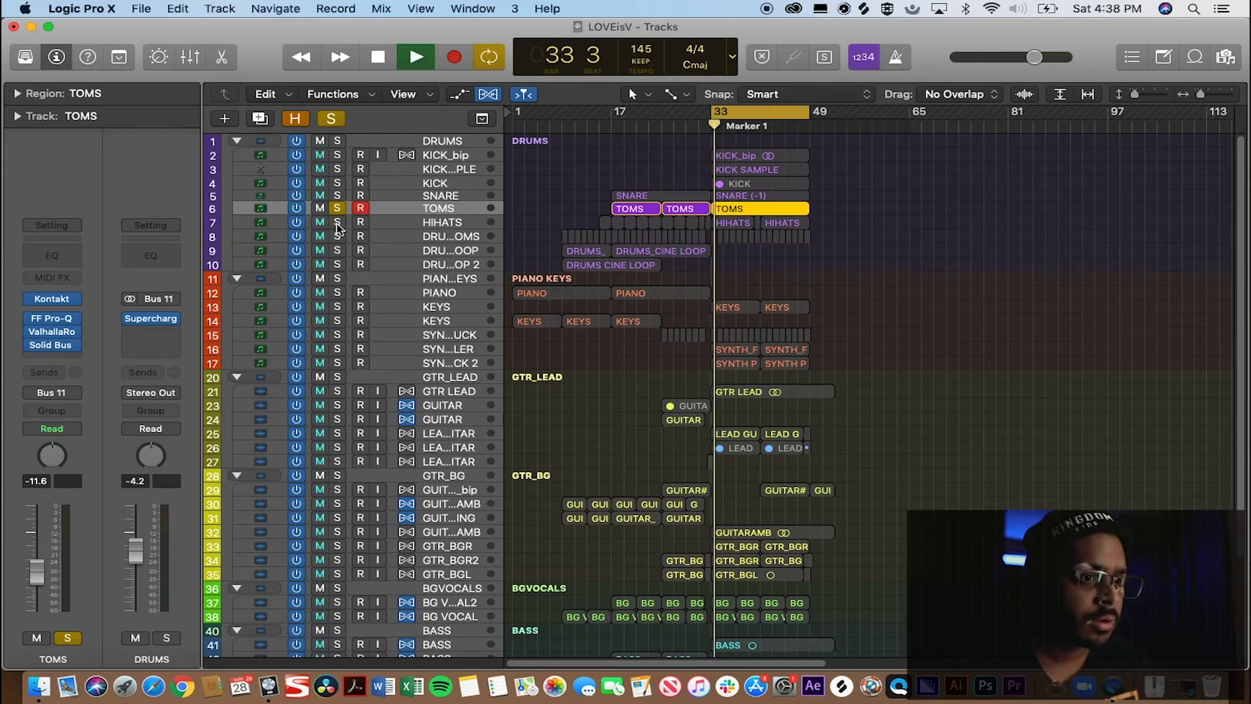
# Step: Add the SNARE, KICK, KICK_bip and KICK SAMPLE tracks to the solo during playback, and stop after listening
pyautogui.click(337, 196)
pyautogui.click(337, 183)
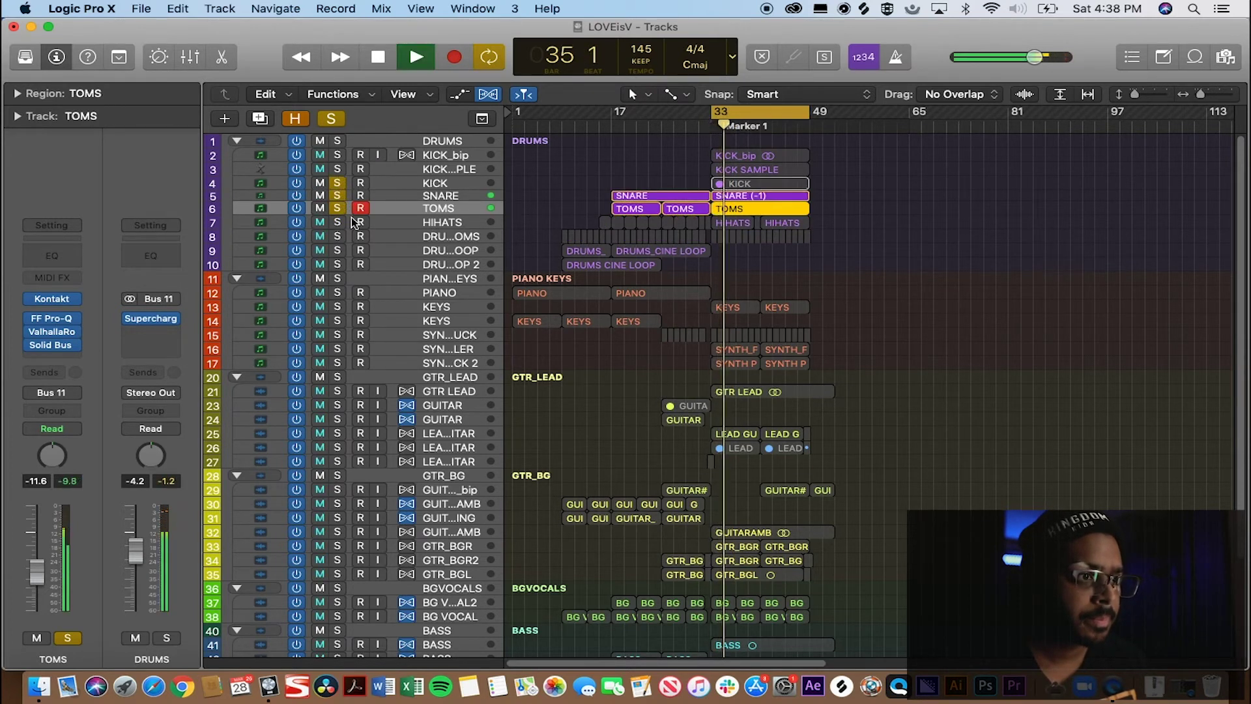
pyautogui.click(339, 157)
pyautogui.click(336, 169)
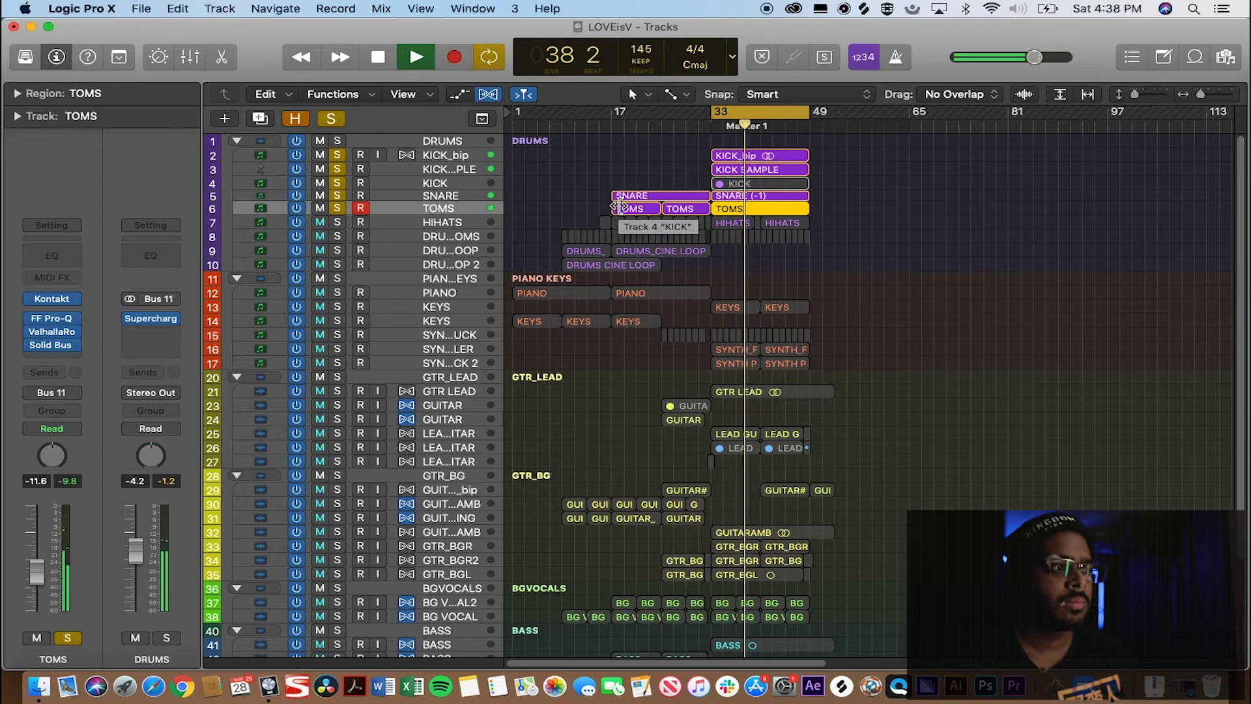
pyautogui.press('space')
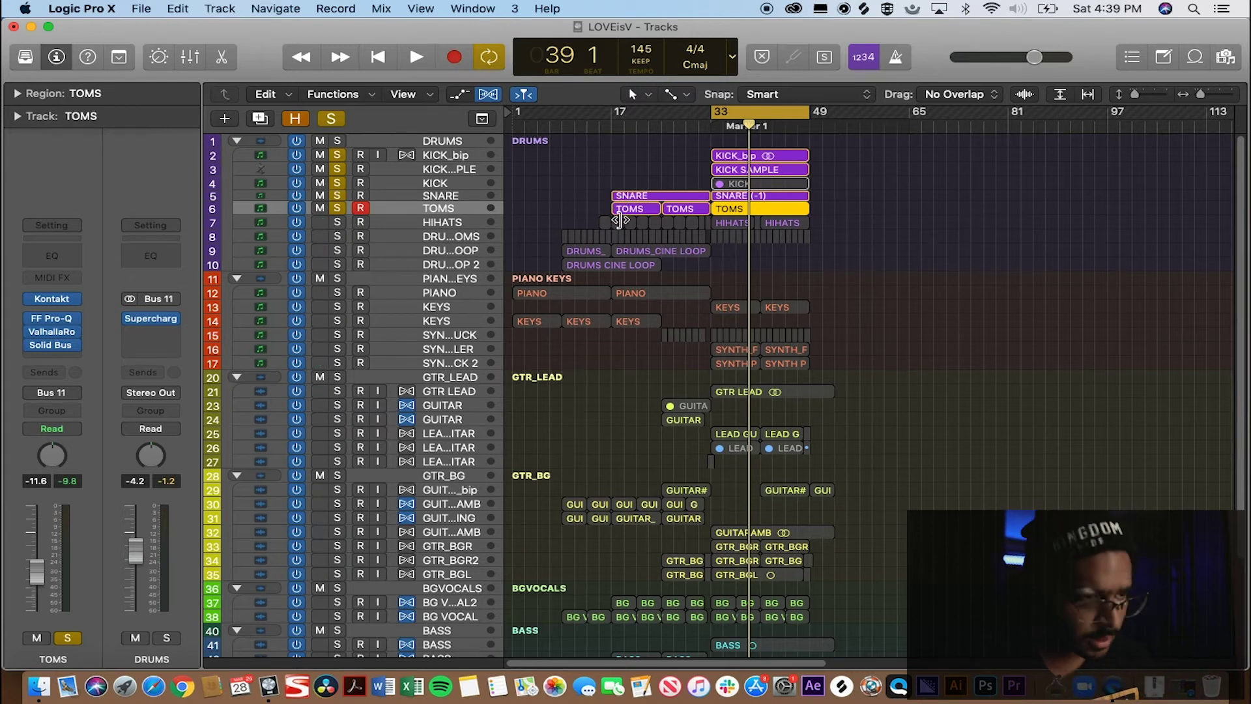
# Step: Solo only the TOMS, HIHATS and DRUMS CINE TOMS tracks
pyautogui.keyDown('alt'); pyautogui.click(340, 207); pyautogui.keyUp('alt')
pyautogui.moveTo(341, 206); pyautogui.dragTo(342, 252)
pyautogui.click(341, 252)
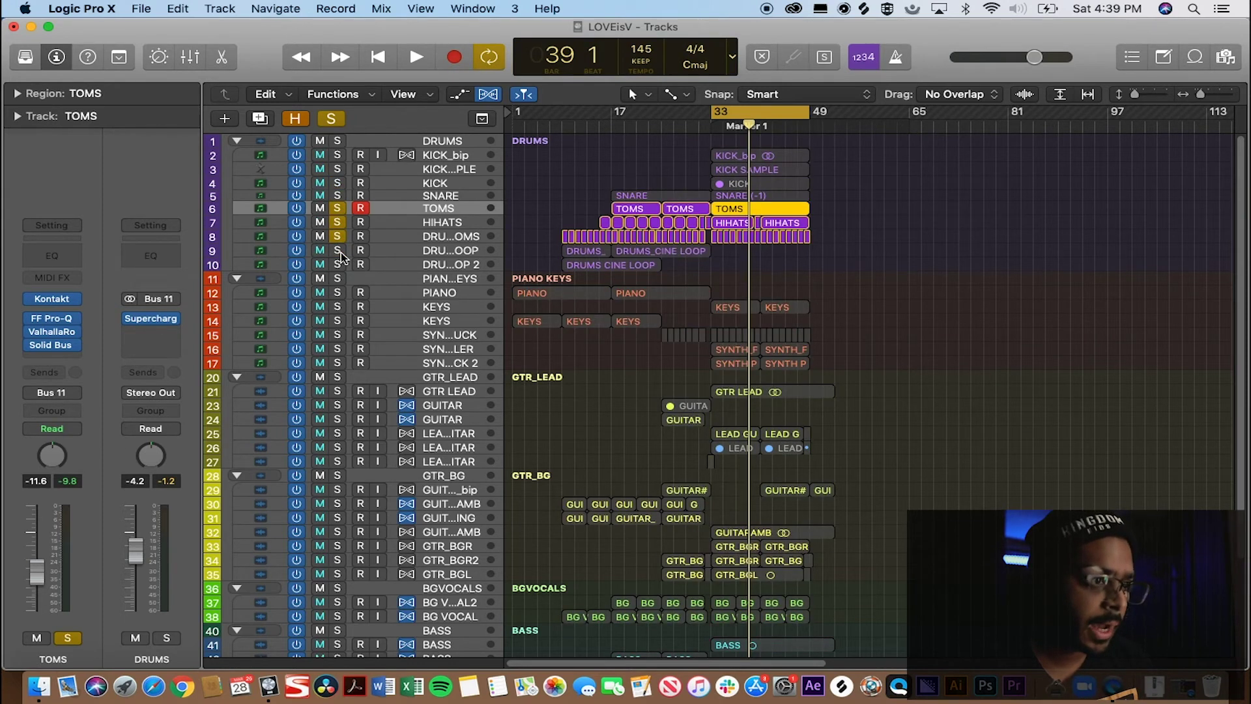
# Step: Replace HIHATS and DRUMS CINE TOMS in the solo group with the snare and kick tracks, and play the section with TOMS
pyautogui.click(340, 237)
pyautogui.click(339, 222)
pyautogui.moveTo(338, 198); pyautogui.dragTo(341, 168)
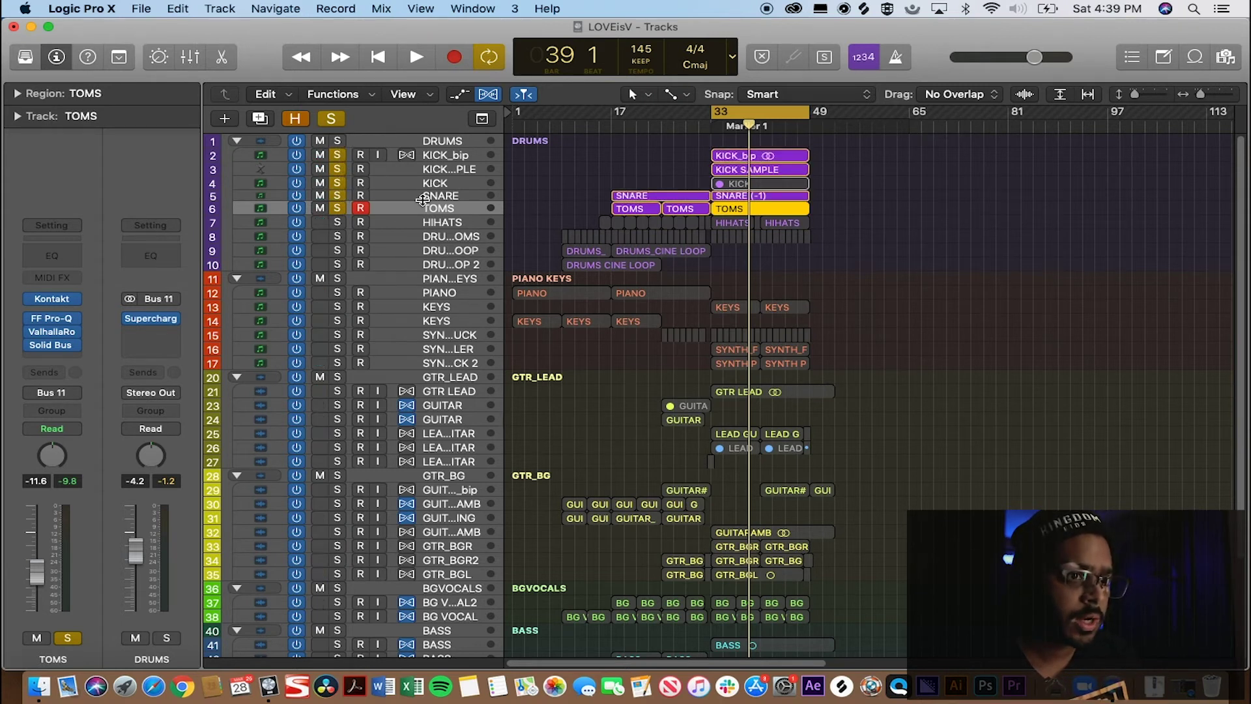
pyautogui.press('space')
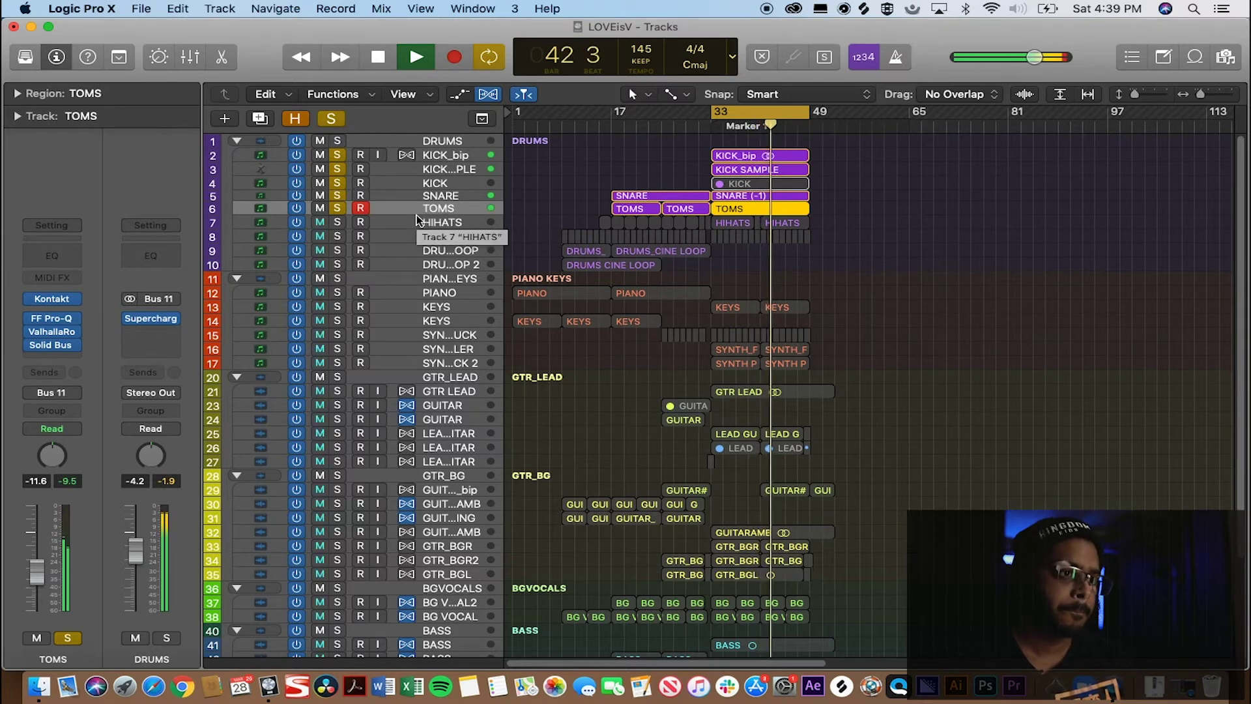
pyautogui.press('space')
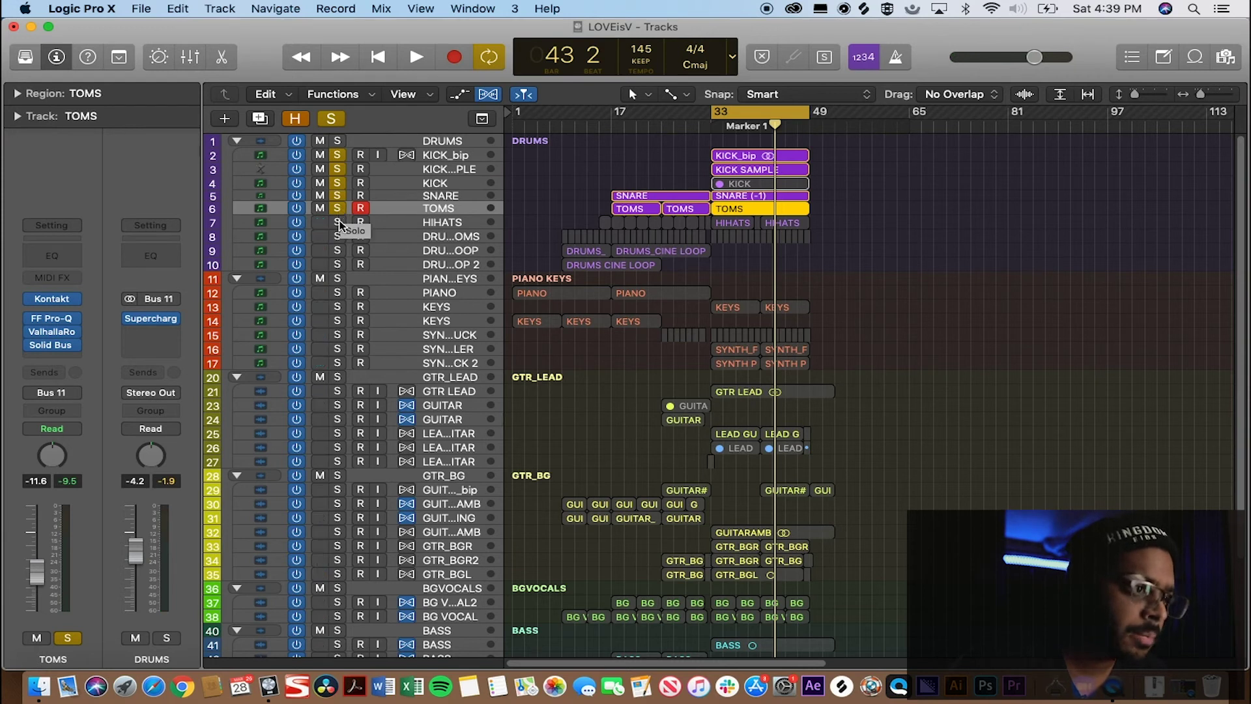
# Step: Open the KICK SAMPLE track's EXS24 instrument in its editor and select the LD_Kick_13.wav zone
pyautogui.click(401, 168)
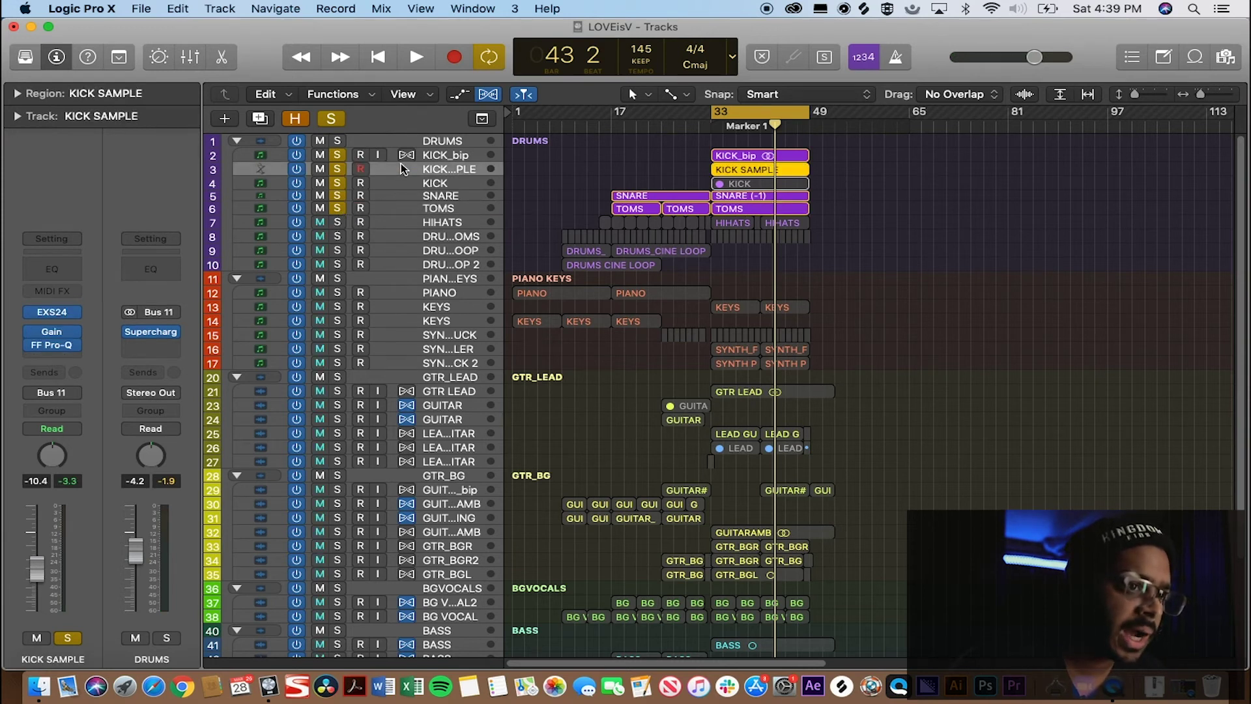
pyautogui.click(57, 314)
pyautogui.click(559, 121)
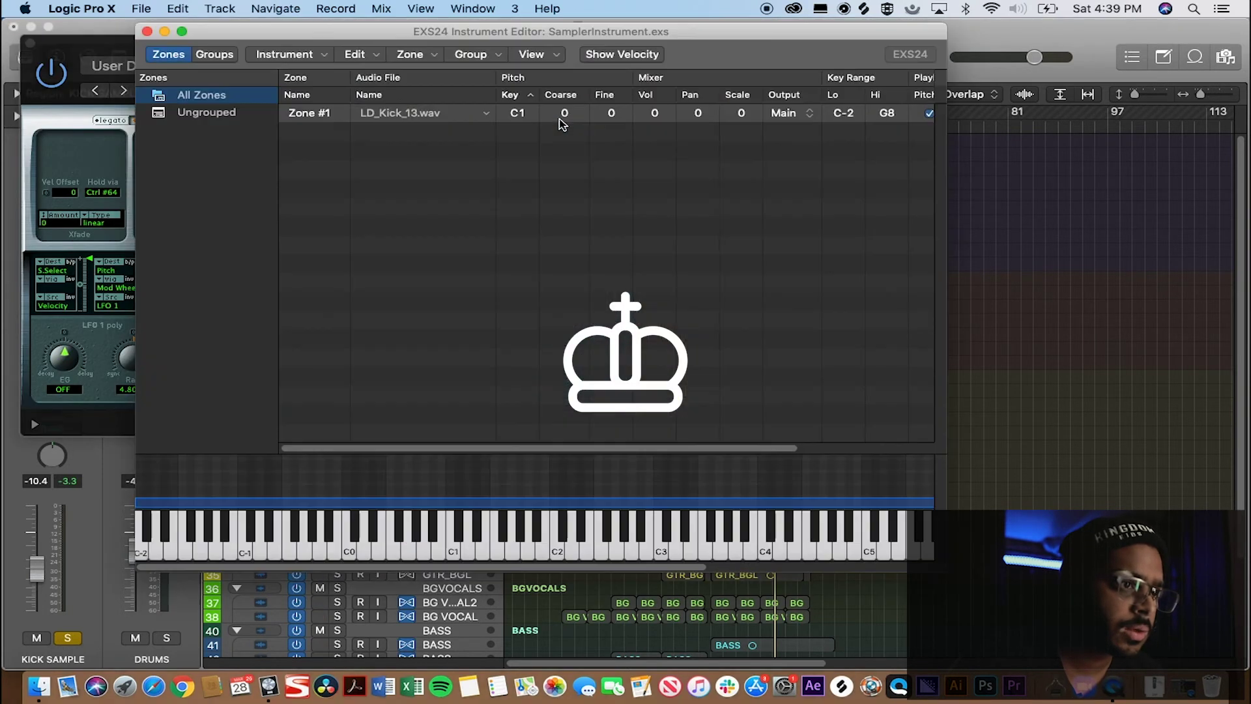
pyautogui.click(386, 113)
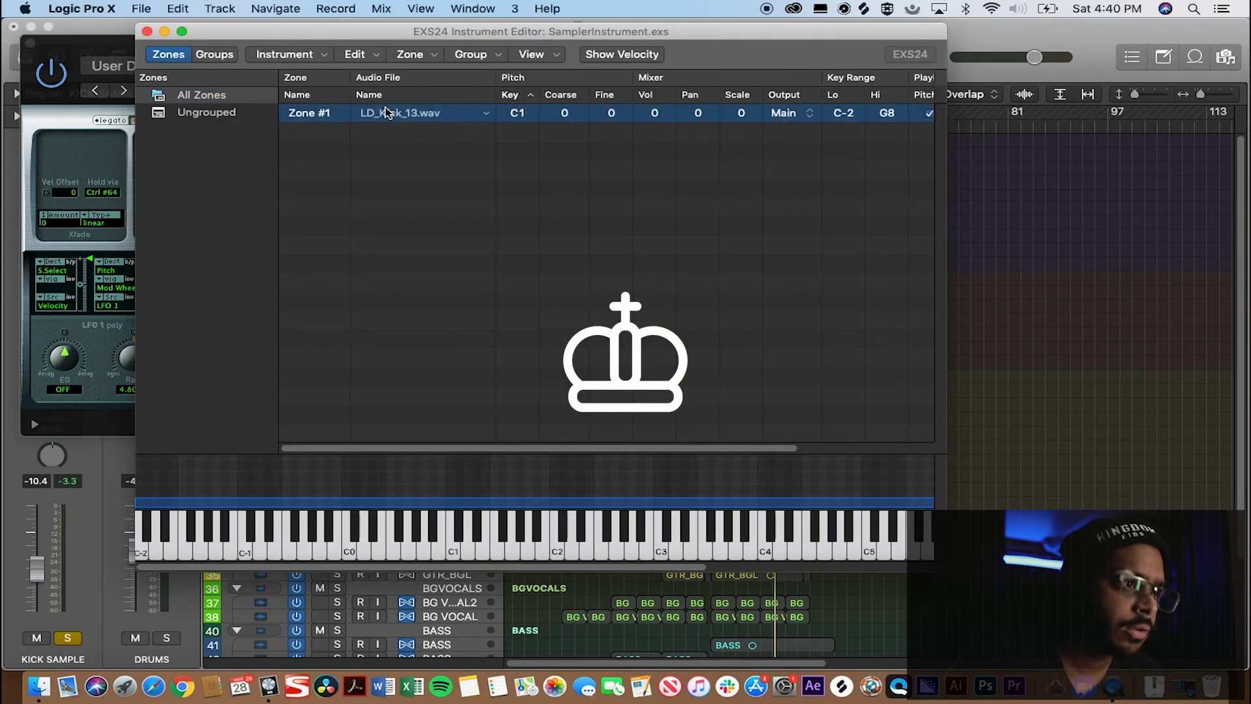
# Step: Close the kick sample's instrument editor and its EXS24 window, and clear all track solos
pyautogui.click(147, 31)
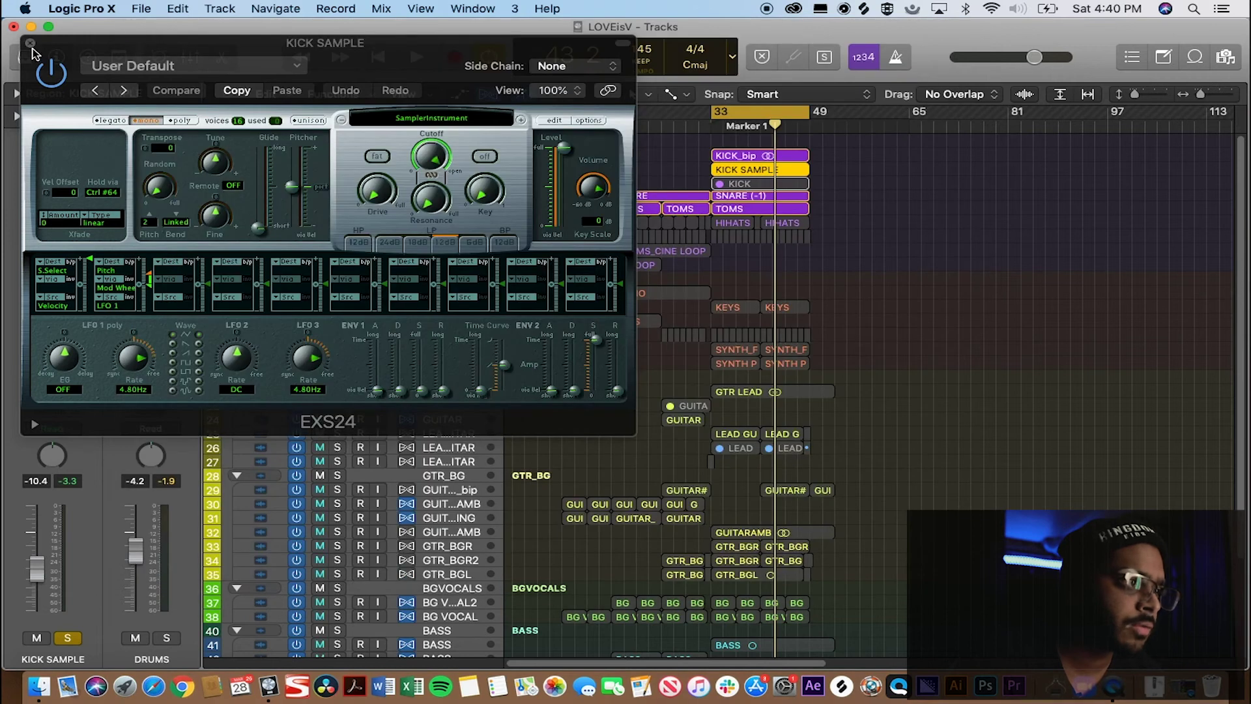
pyautogui.click(30, 43)
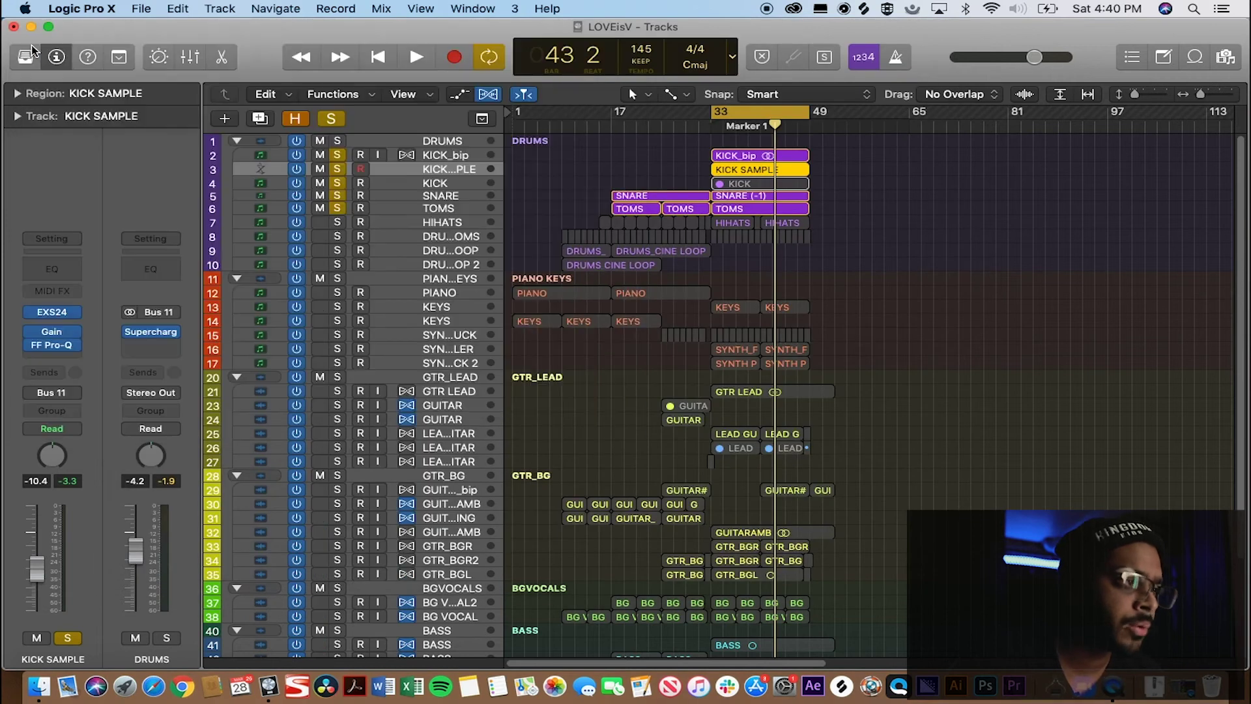
pyautogui.keyDown('alt'); pyautogui.click(337, 170); pyautogui.keyUp('alt')
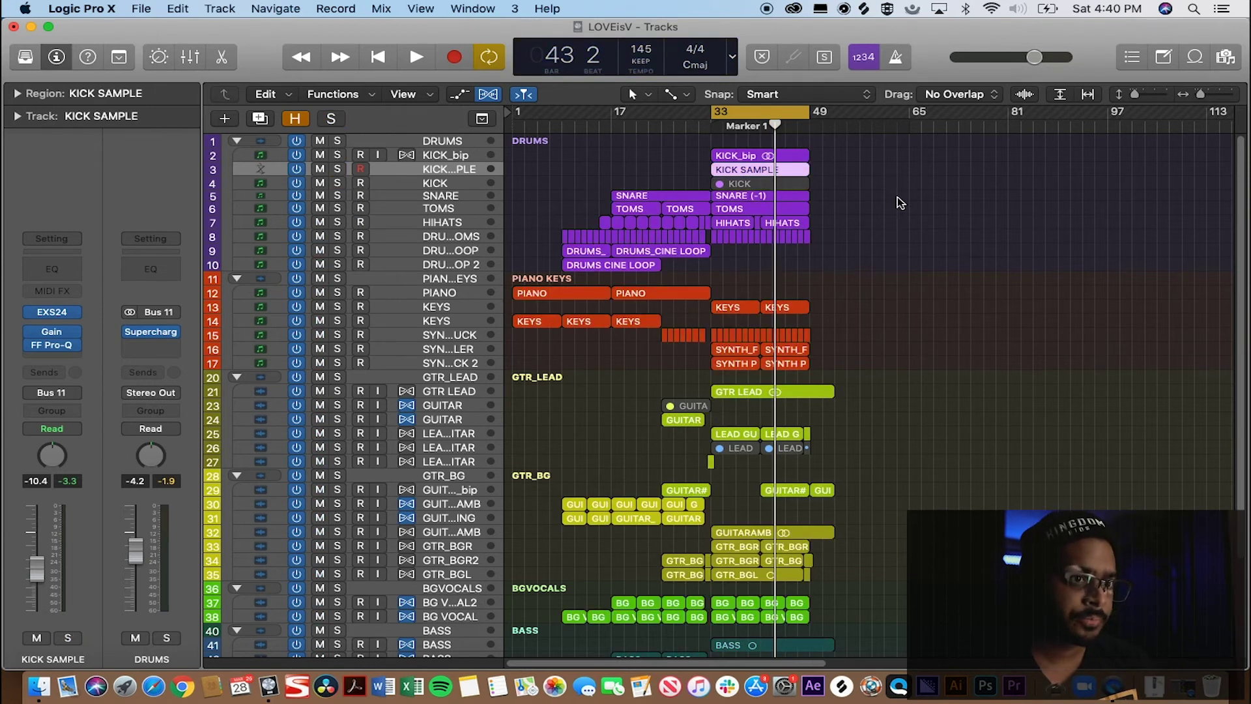
# Step: Solo only the KICK_bip track and play the section from bar 33 briefly
pyautogui.click(334, 168)
pyautogui.click(337, 157)
pyautogui.click(338, 156)
pyautogui.click(338, 169)
pyautogui.click(337, 156)
pyautogui.press('space')
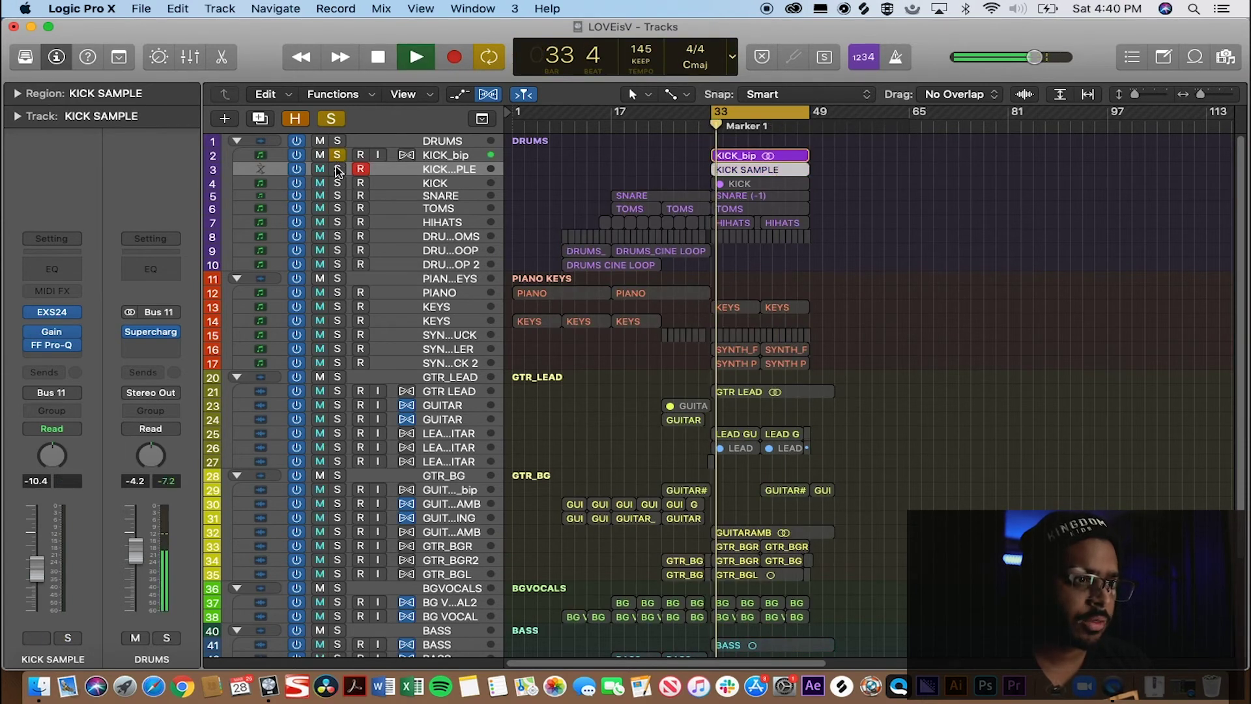
pyautogui.press('space')
# Step: Add KICK SAMPLE to the solo and play the two kick layers together
pyautogui.click(337, 169)
pyautogui.press('space')
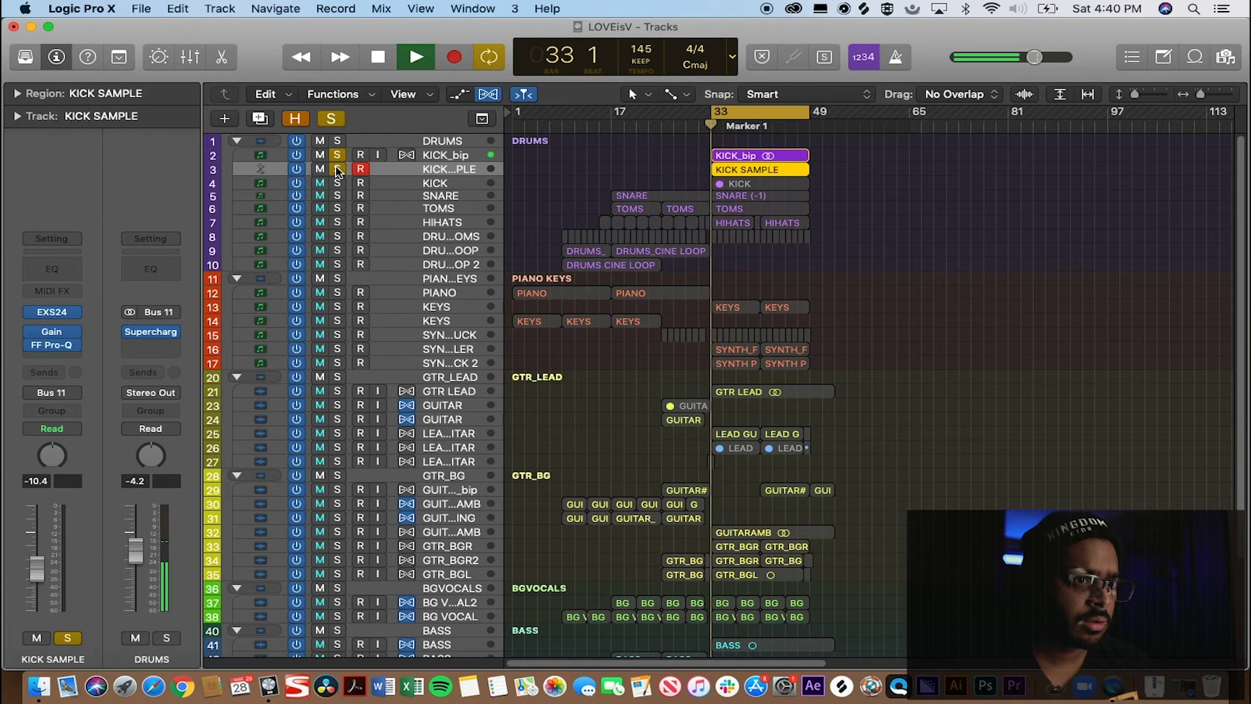
pyautogui.press('space')
# Step: Remove the kick tracks from the solo so that no track is soloed
pyautogui.click(338, 169)
pyautogui.click(337, 143)
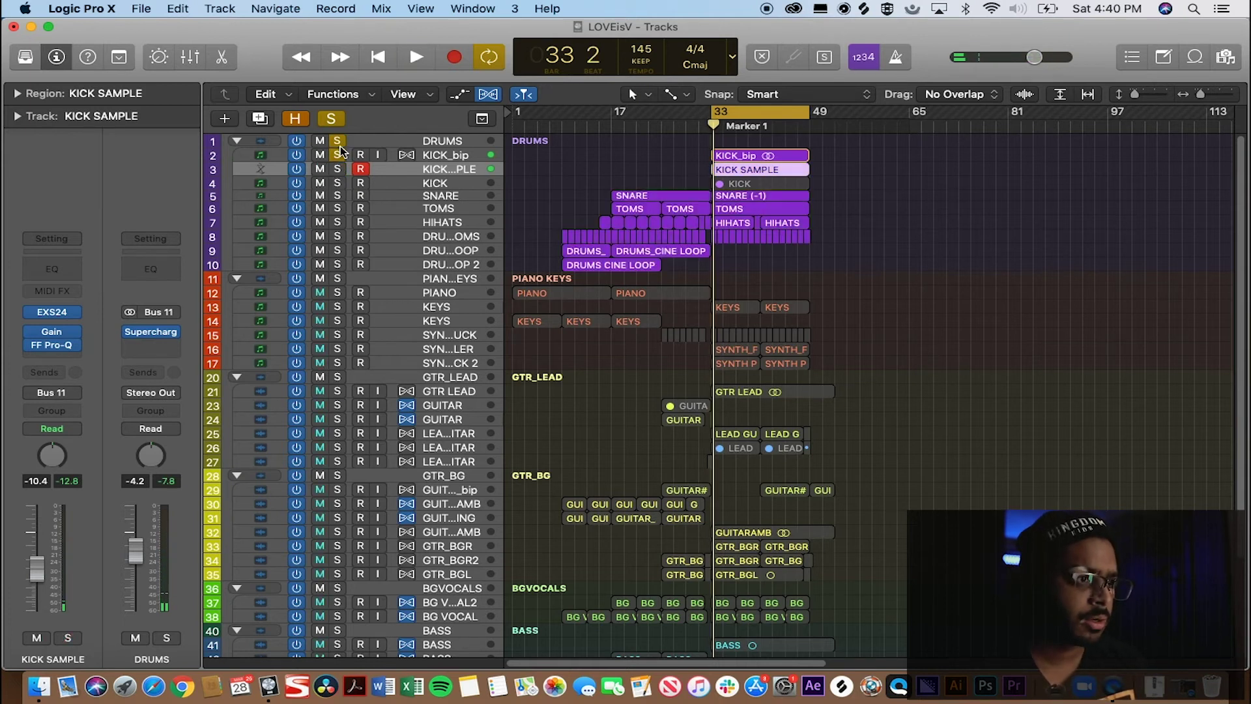
pyautogui.click(338, 152)
pyautogui.click(338, 144)
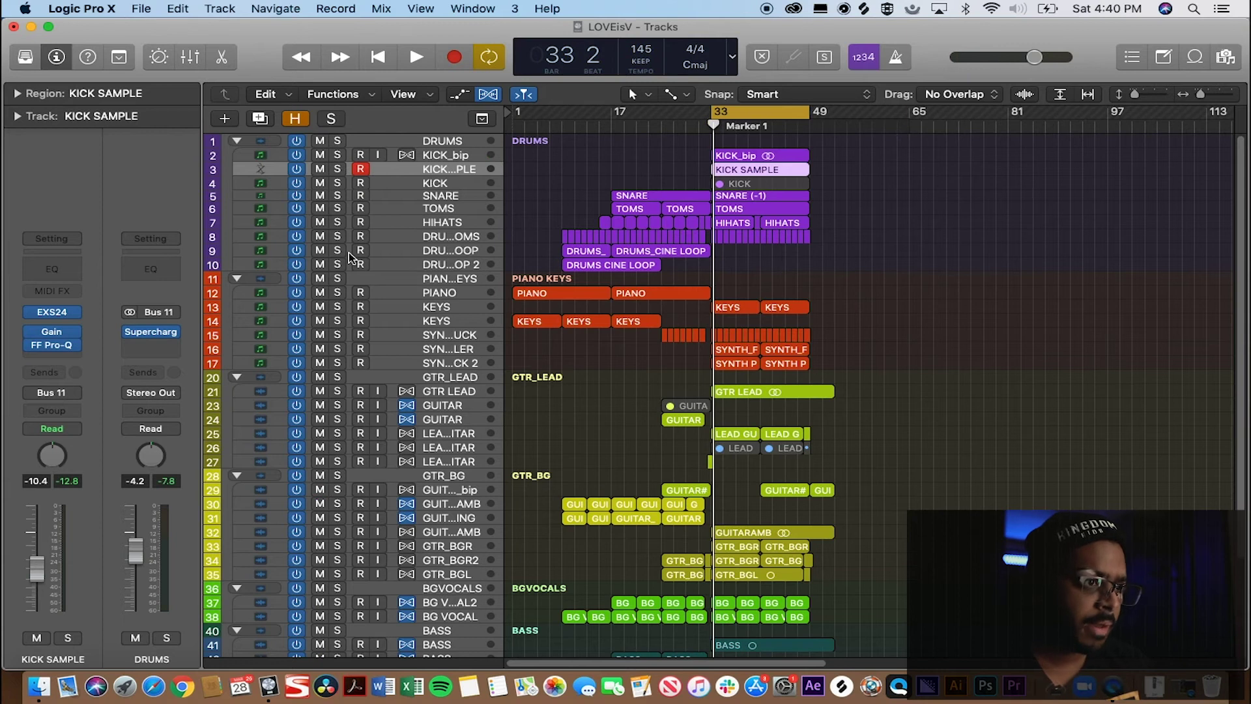
# Step: Play the section with HIHATS soloed, add TOMS and SNARE to the solo, and clear the solos after listening
pyautogui.moveTo(338, 222)
pyautogui.mouseDown()
pyautogui.moveTo(340, 252)
pyautogui.moveTo(339, 240)
pyautogui.mouseUp()
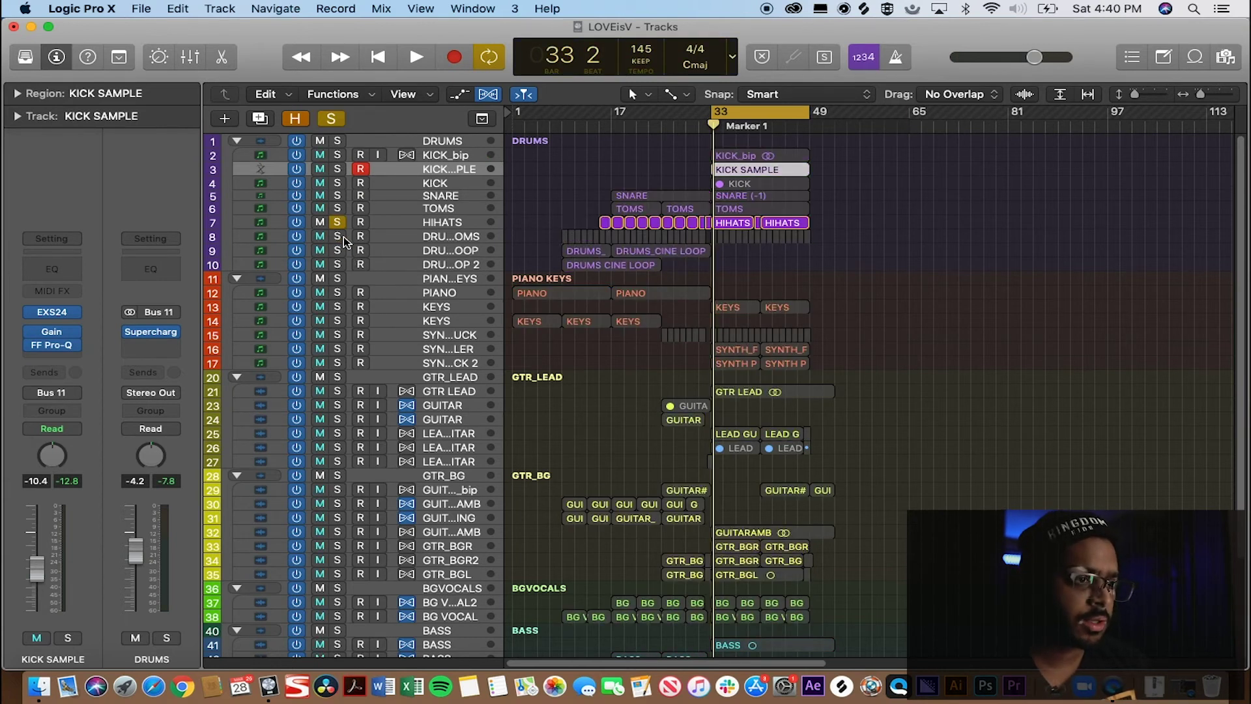
pyautogui.press('space')
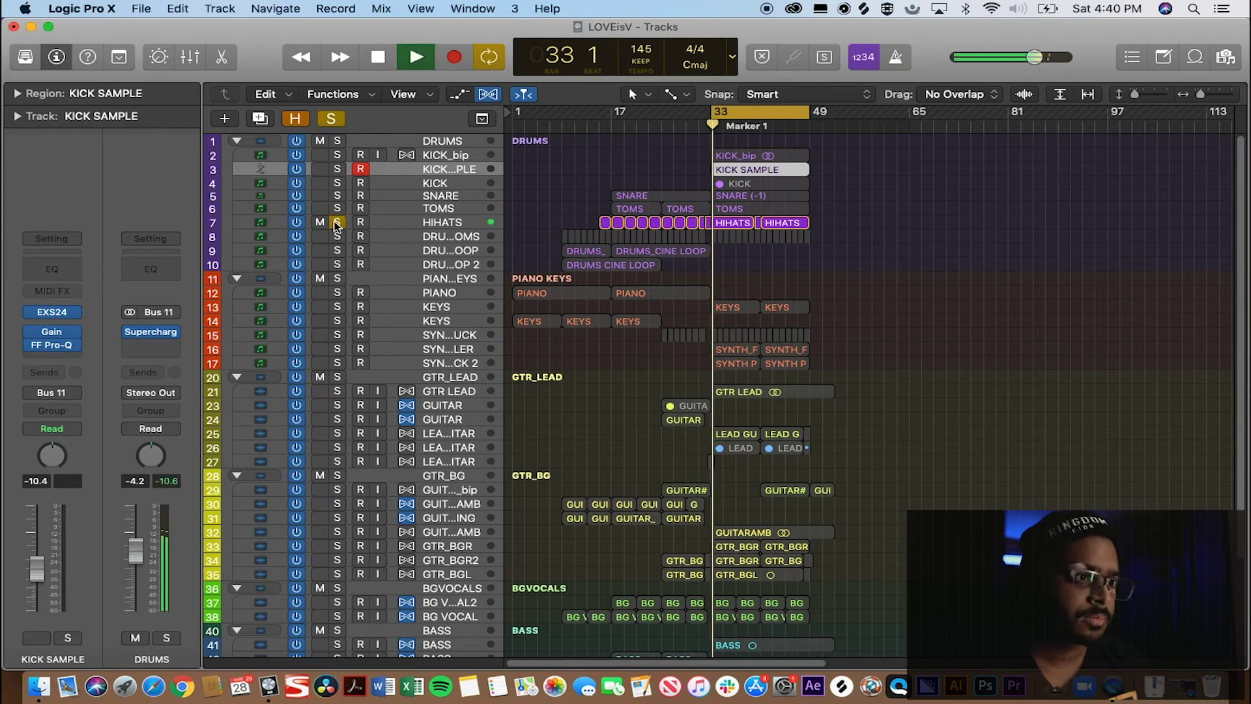
pyautogui.click(338, 209)
pyautogui.click(338, 195)
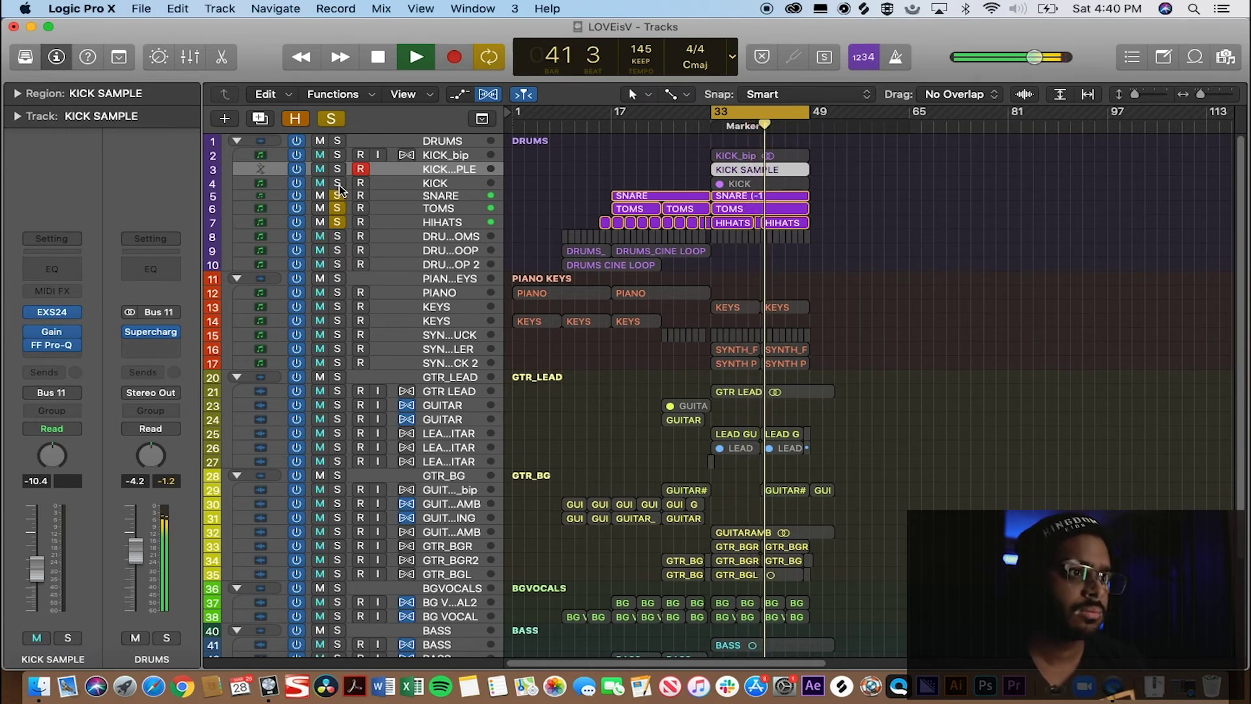
pyautogui.press('space')
pyautogui.moveTo(338, 188); pyautogui.dragTo(340, 159)
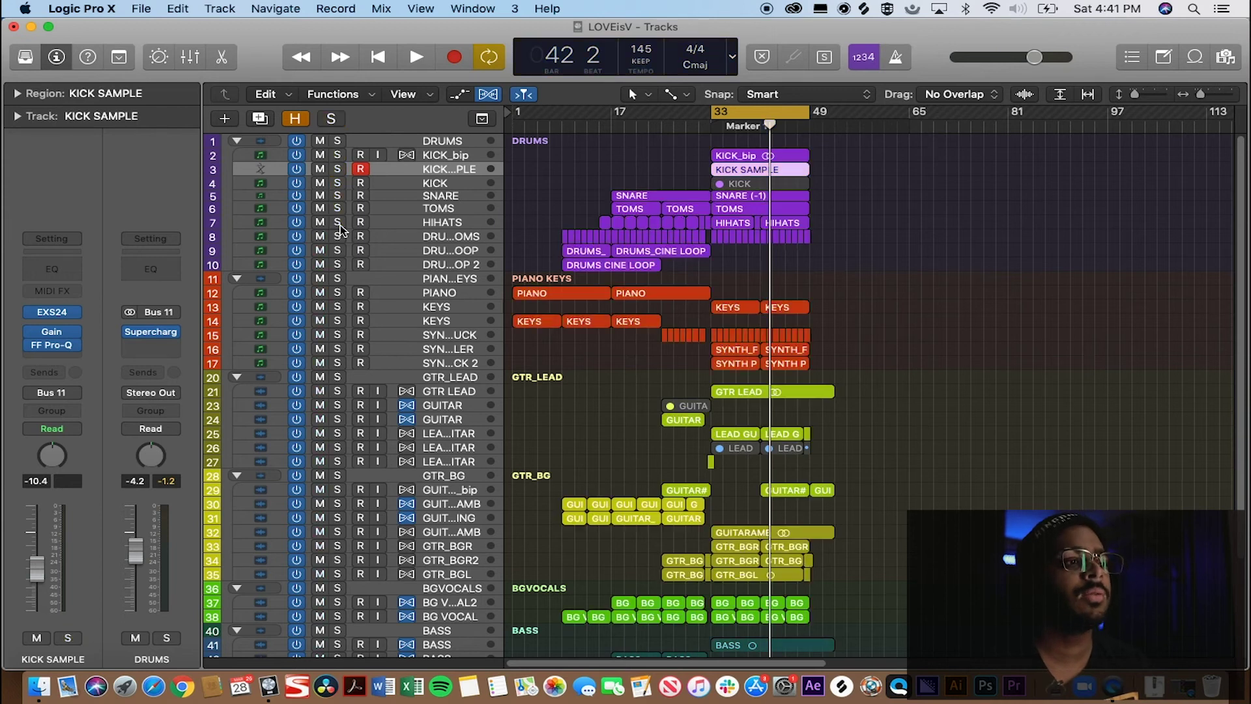
# Step: Solo the DRUMS CINE TOMS and DRUMS_CINE LOOP tracks and play the section from bar 33
pyautogui.moveTo(337, 237); pyautogui.dragTo(341, 257)
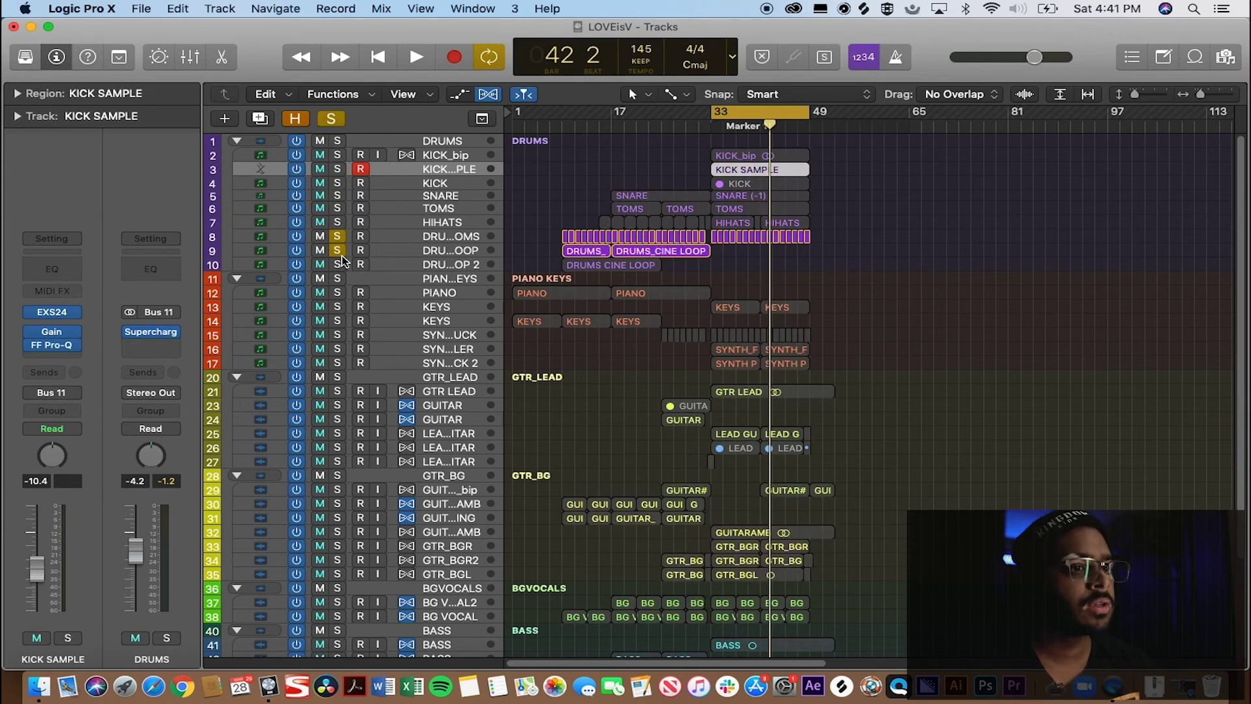
pyautogui.press('space')
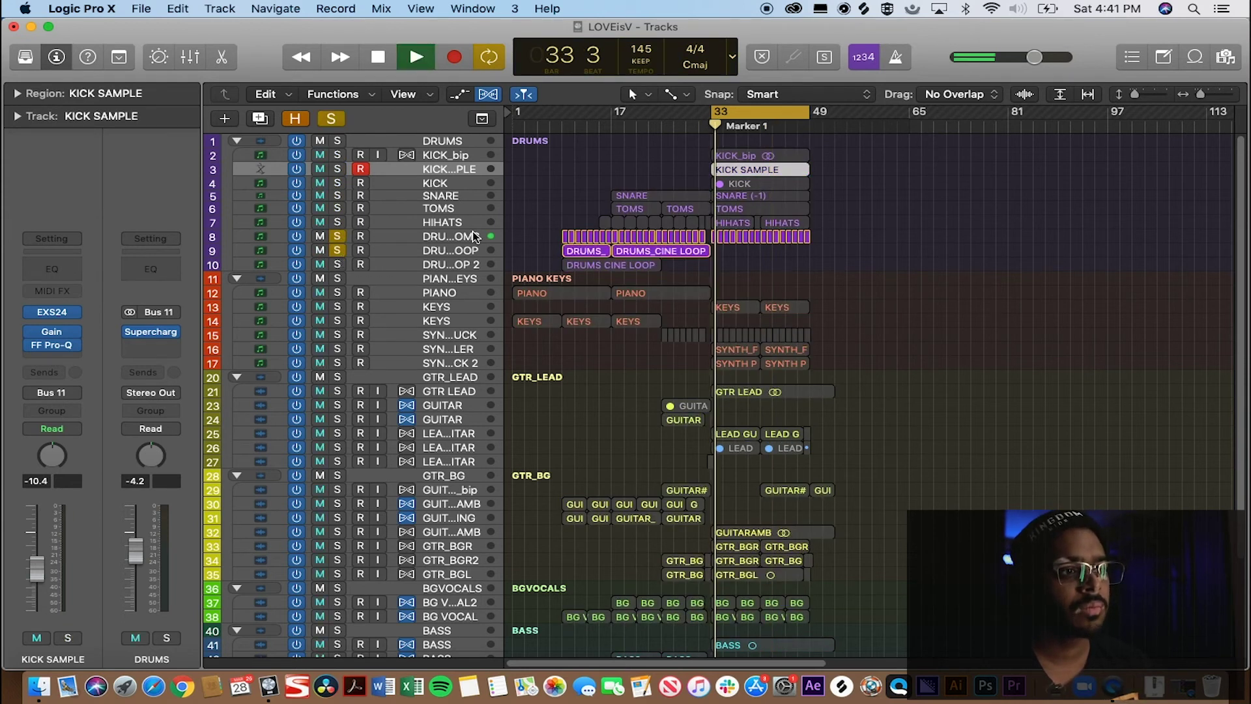
# Step: Open the DRUMS CINE TOMS track's Kontakt instrument, audition several keys of the PERC Studio Armageddon Ens patch, and close it
pyautogui.click(475, 235)
pyautogui.moveTo(77, 304)
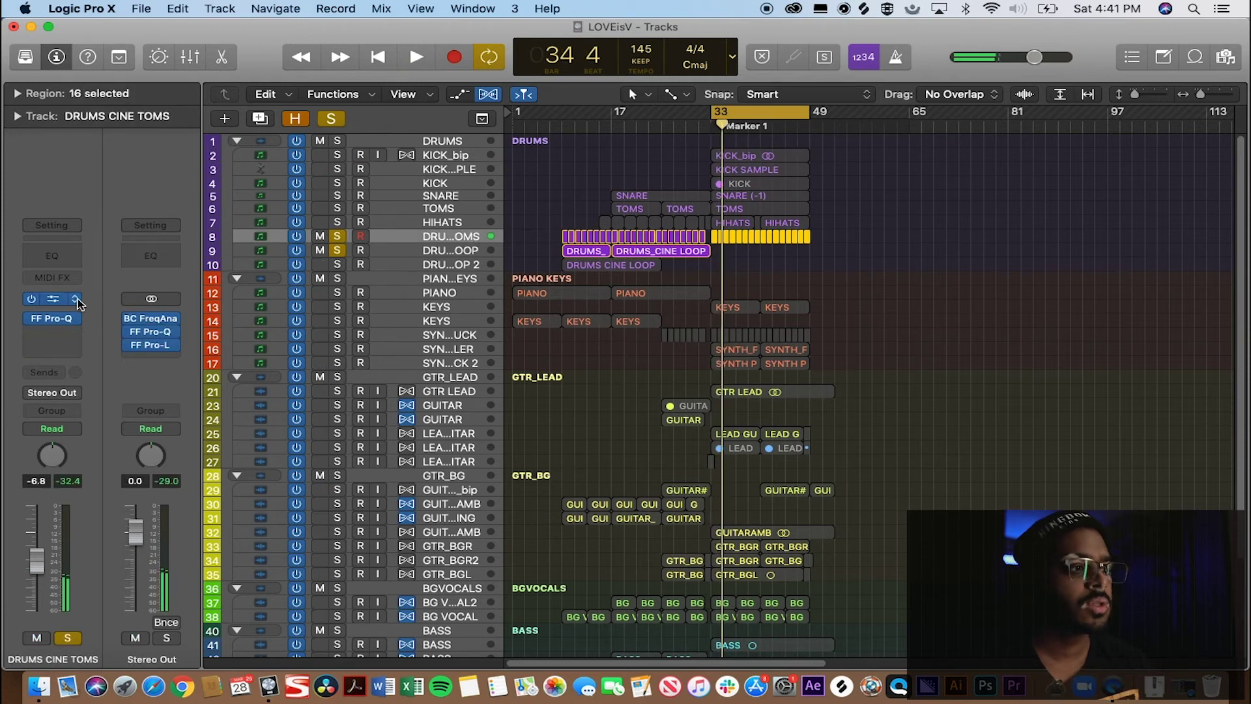
pyautogui.click(52, 295)
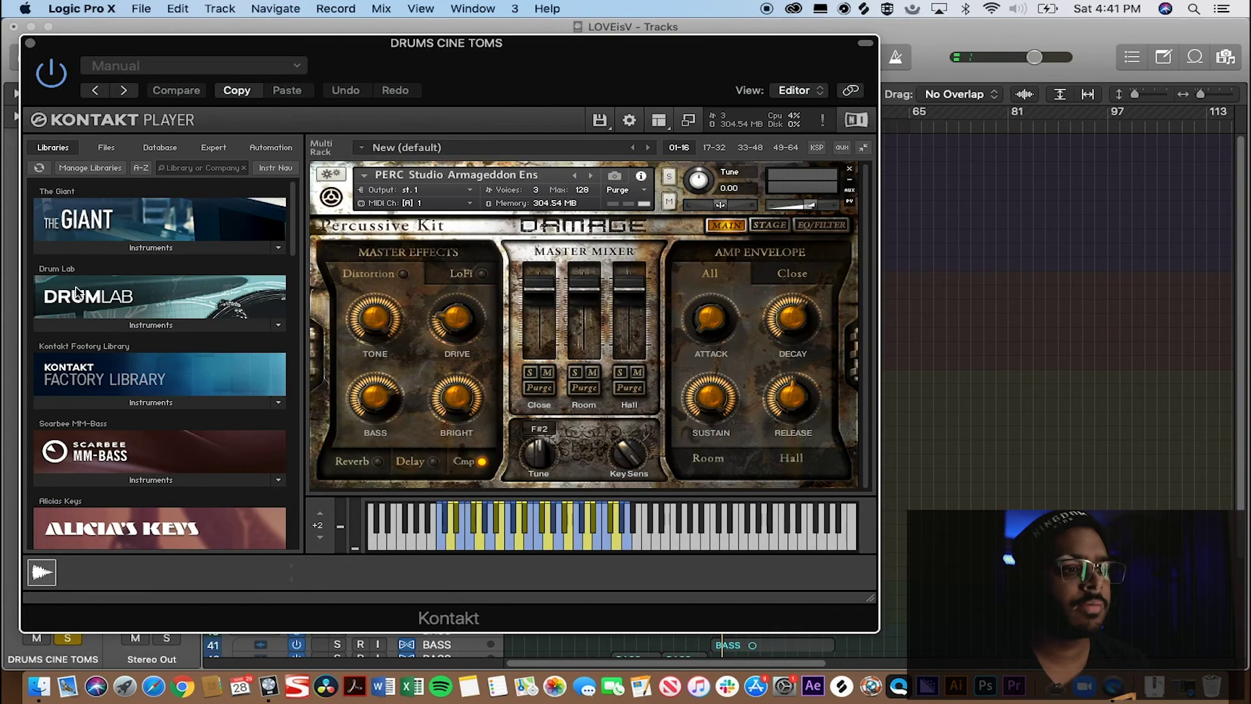
pyautogui.click(451, 551)
pyautogui.click(475, 550)
pyautogui.click(512, 548)
pyautogui.click(550, 544)
pyautogui.click(462, 518)
pyautogui.click(487, 544)
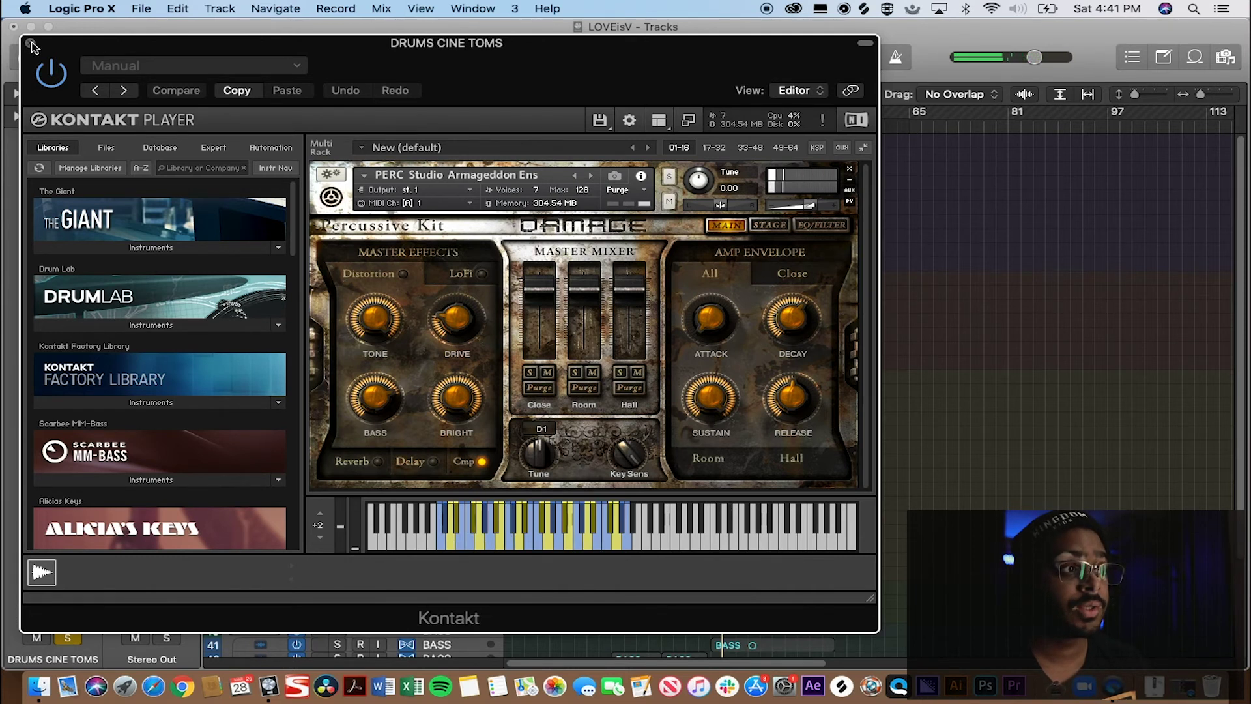
pyautogui.click(31, 45)
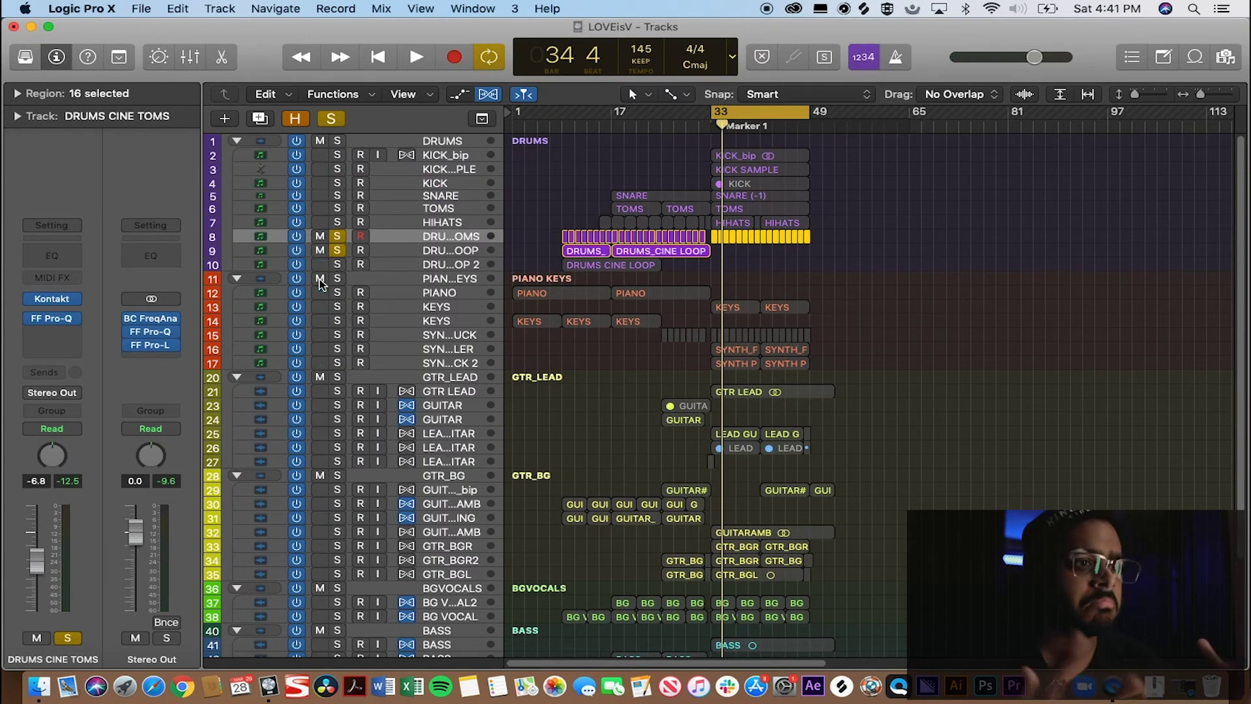
# Step: Solo only the whole DRUMS stack, play the section from bar 33, and stop after listening
pyautogui.click(337, 235)
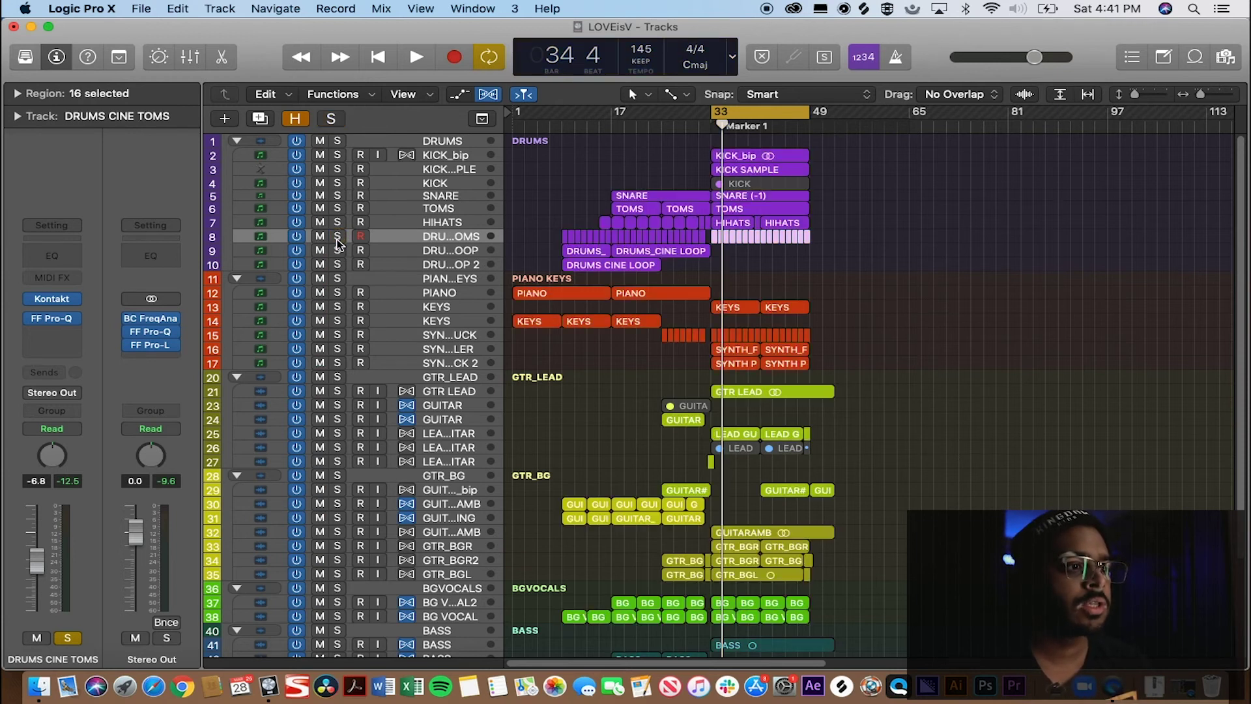
pyautogui.click(338, 140)
pyautogui.press('space')
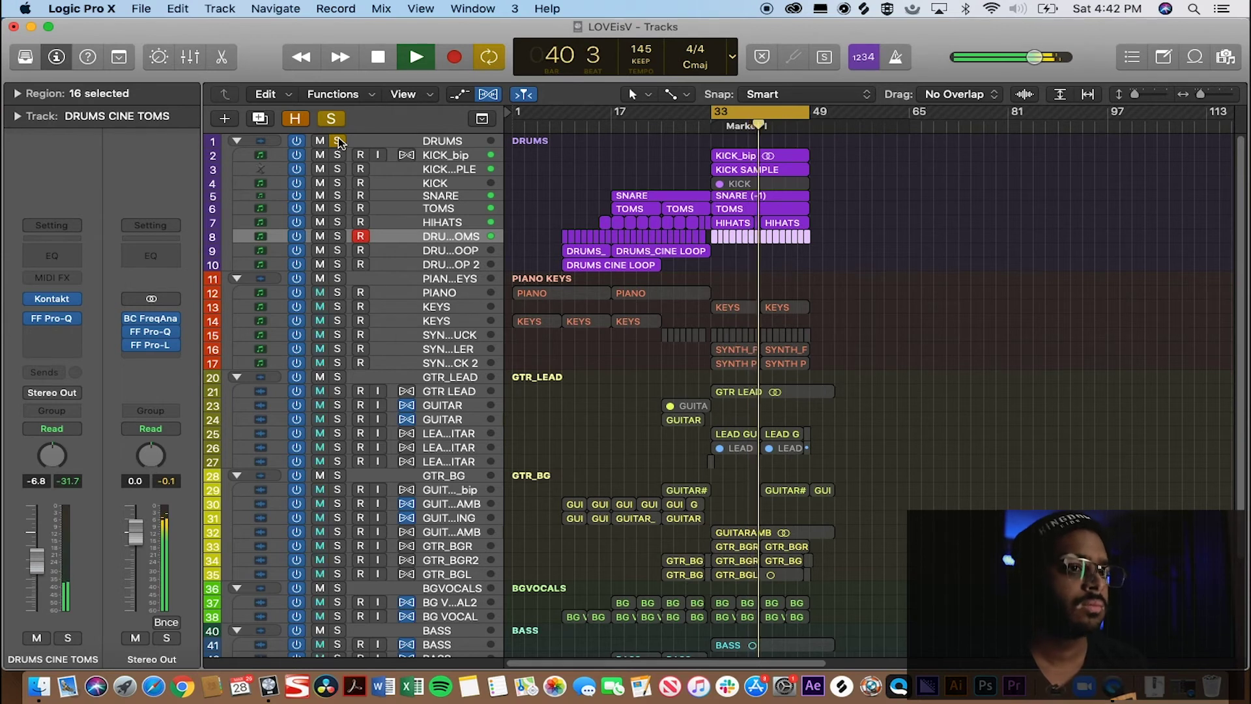
pyautogui.press('space')
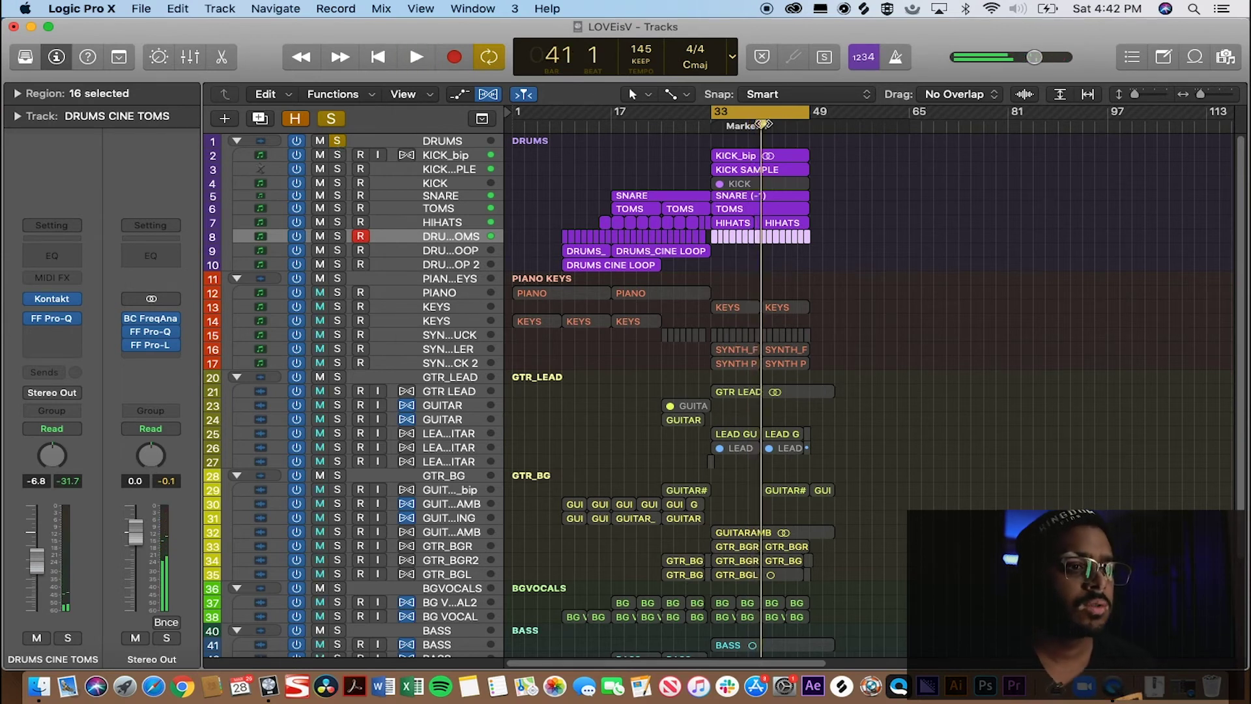
# Step: Open the SNARE region that starts at bar 33 in the Piano Roll and display its notes in bar 48
pyautogui.scroll(5, 734, 206)
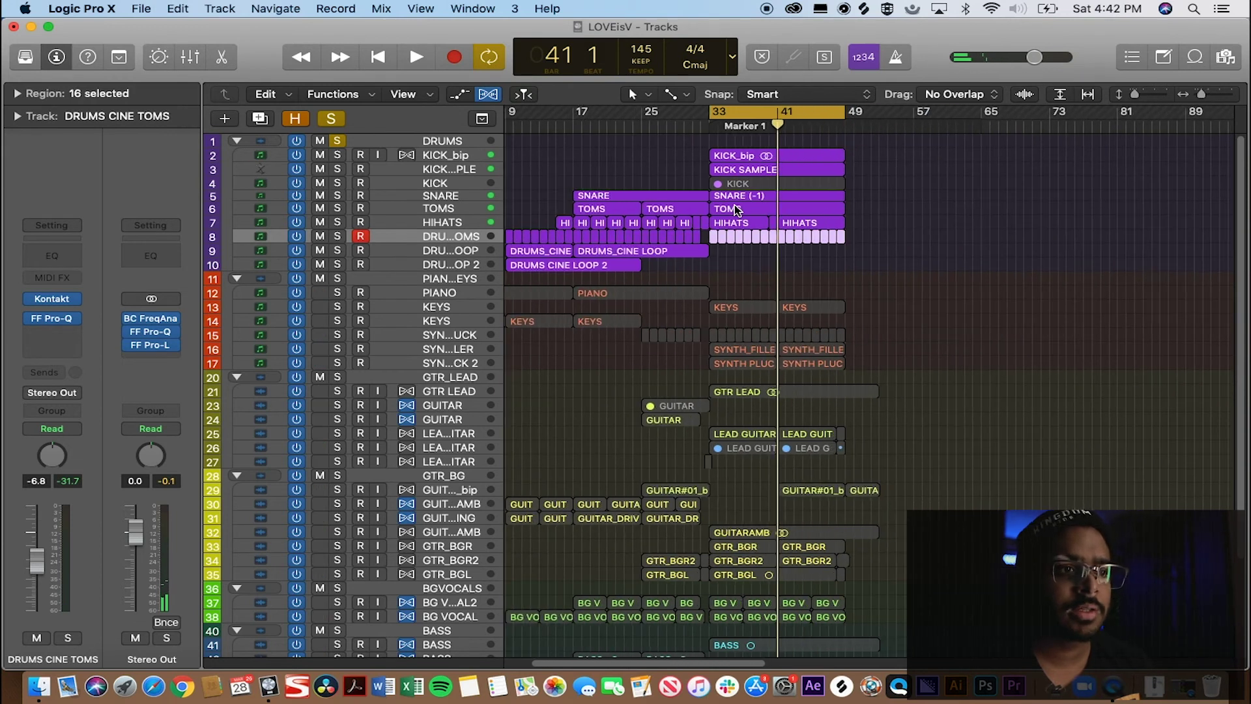
pyautogui.click(771, 204)
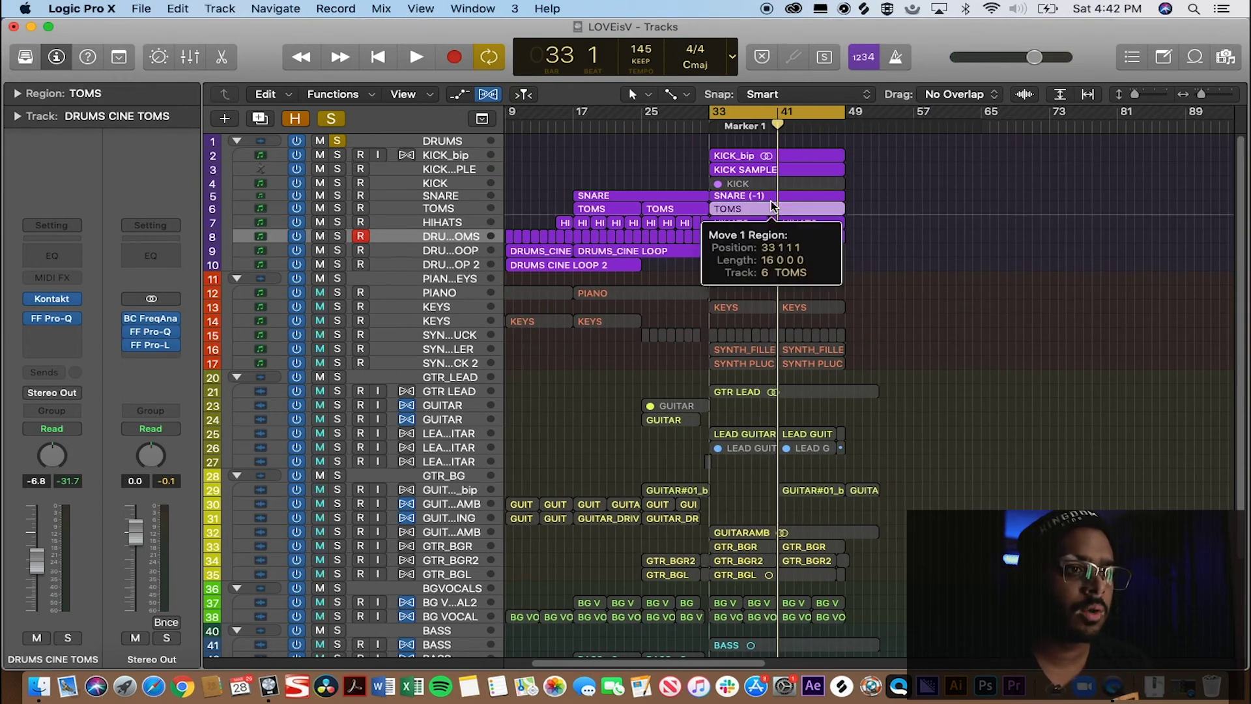
pyautogui.click(765, 197)
pyautogui.doubleClick(765, 196)
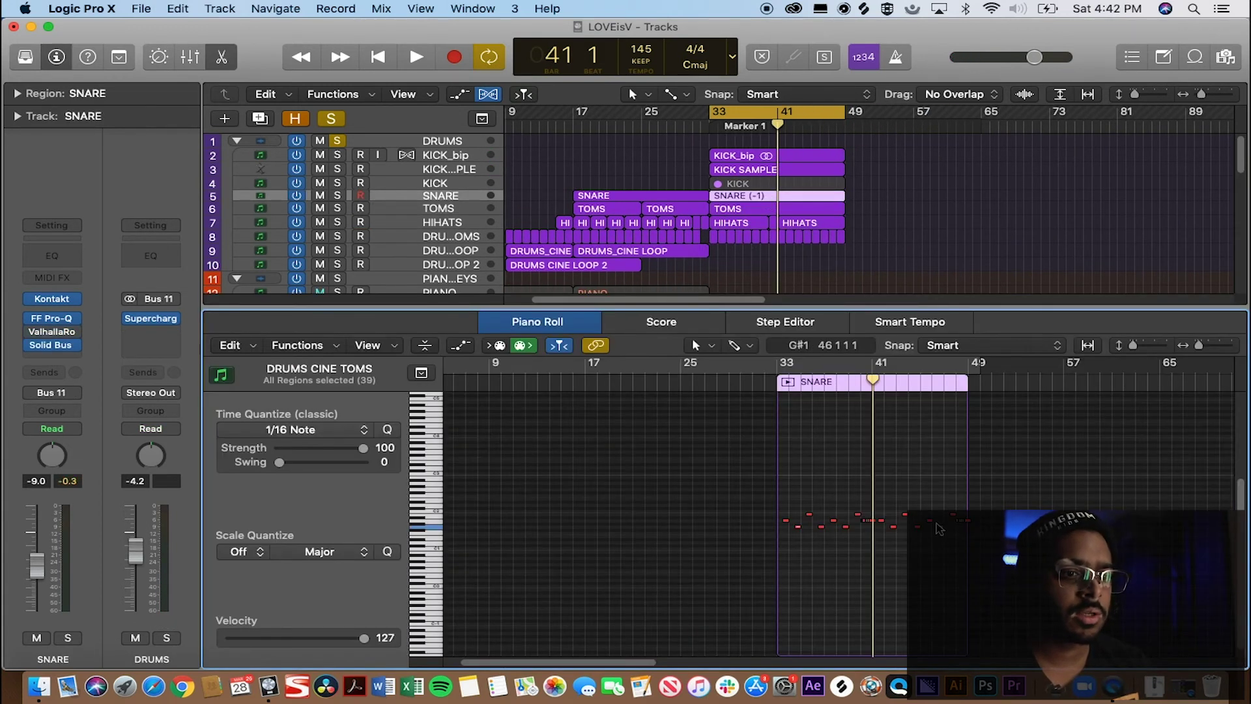
pyautogui.press('super+Right')
pyautogui.press('super+Right')
pyautogui.press('super+Right')
pyautogui.press('super+Right')
pyautogui.hscroll(15, 977, 539)
pyautogui.hscroll(-1, 977, 539)
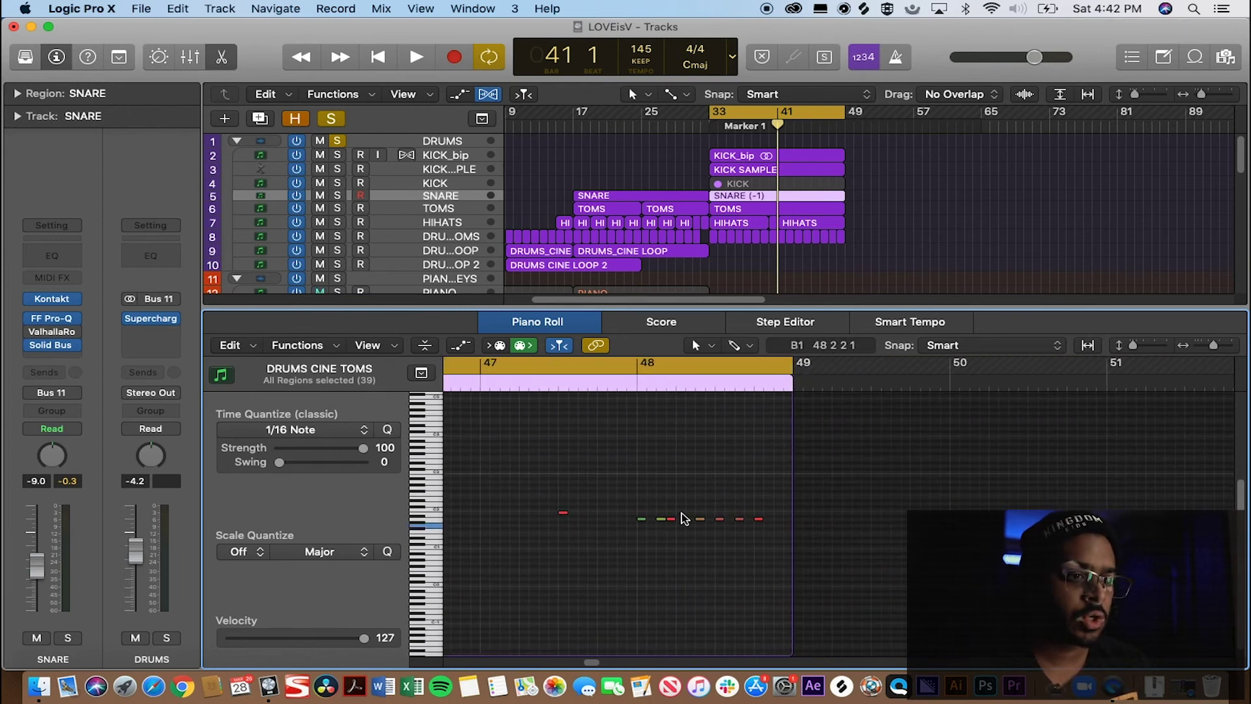
# Step: Audition individual snare notes in bar 48, and leave the first note of the bar selected
pyautogui.click(643, 519)
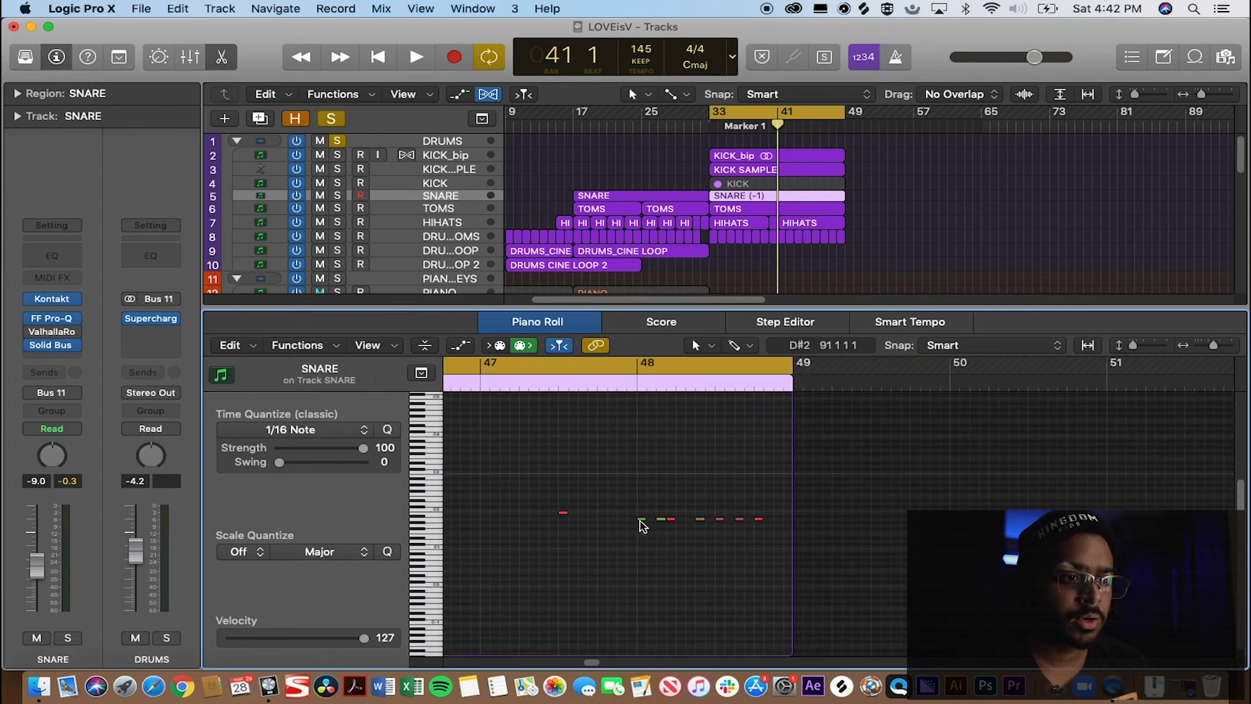
pyautogui.click(671, 518)
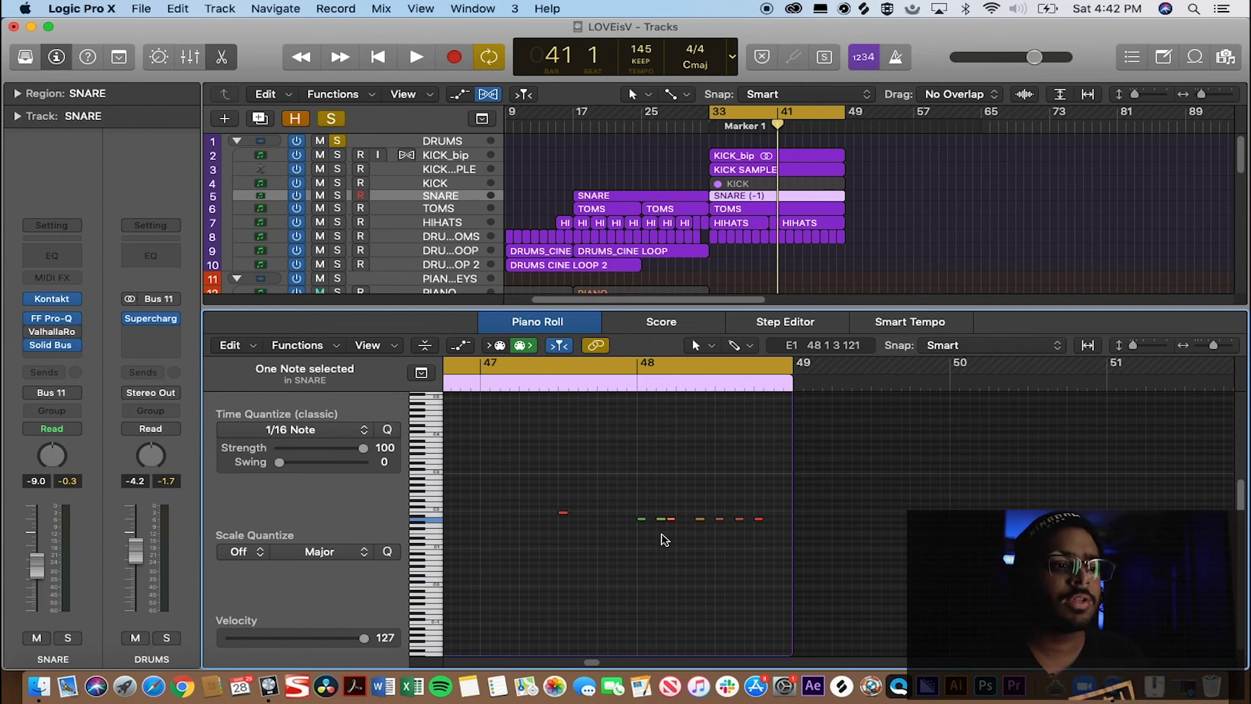
pyautogui.click(637, 538)
pyautogui.click(641, 519)
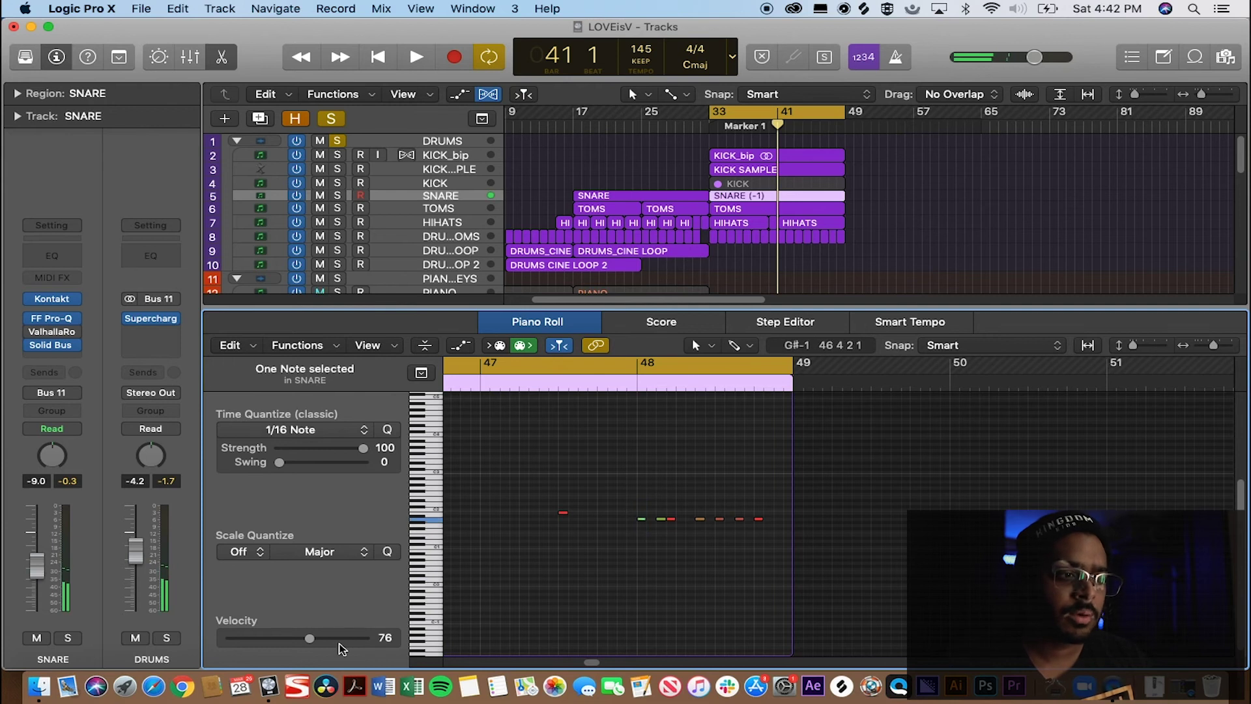
# Step: Try velocities of 1 and 42 on the first snare note in bar 48, and return it to 76
pyautogui.moveTo(309, 638); pyautogui.dragTo(201, 650)
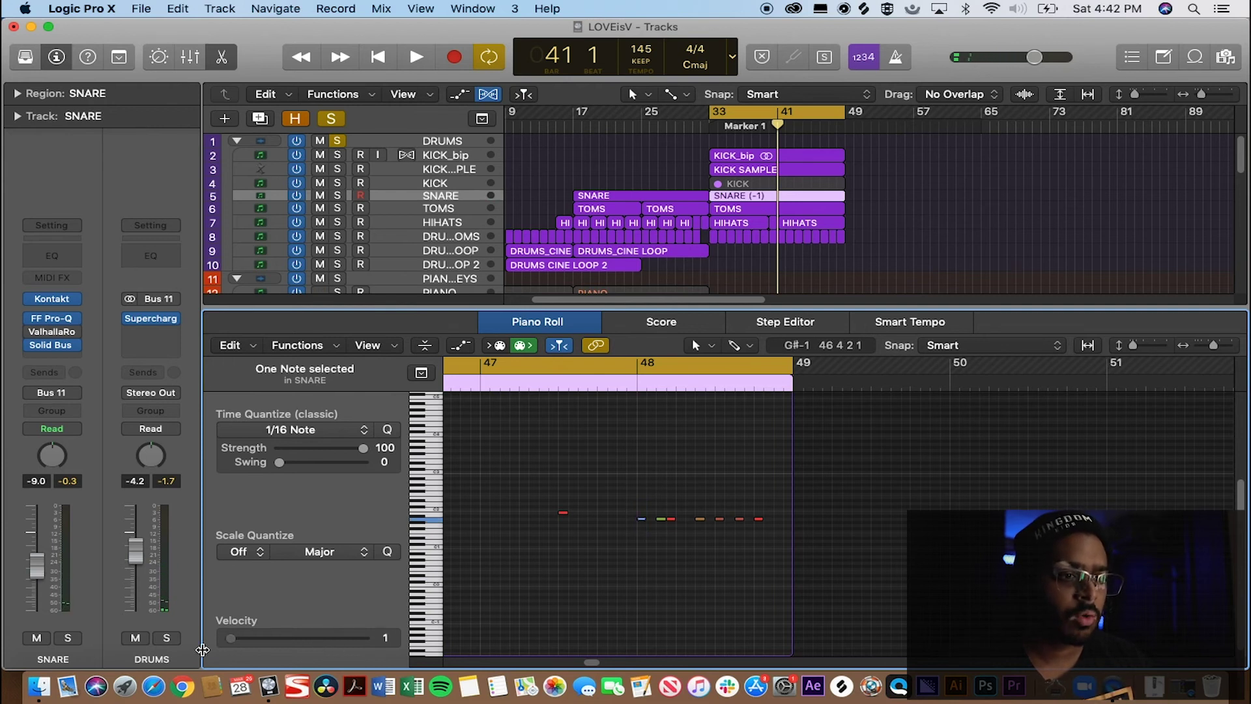
pyautogui.moveTo(598, 576); pyautogui.dragTo(639, 490)
pyautogui.moveTo(233, 638); pyautogui.dragTo(274, 639)
pyautogui.moveTo(614, 602); pyautogui.dragTo(652, 467)
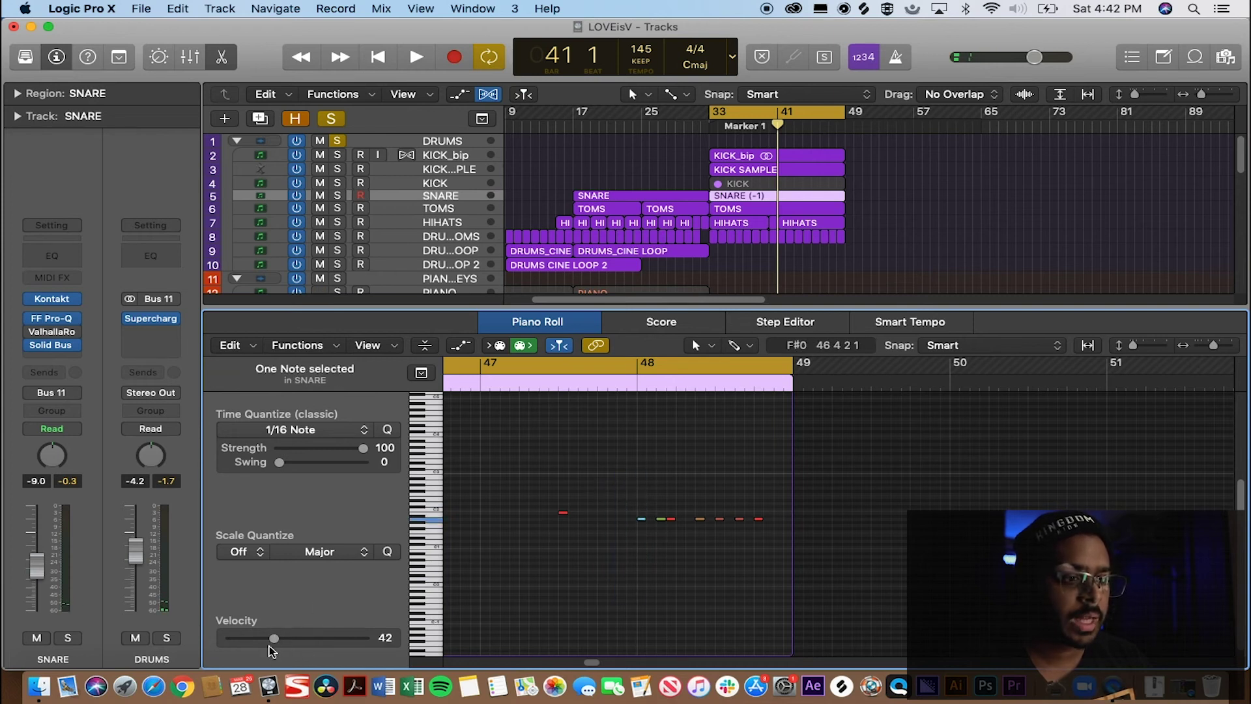
pyautogui.moveTo(275, 644); pyautogui.dragTo(314, 655)
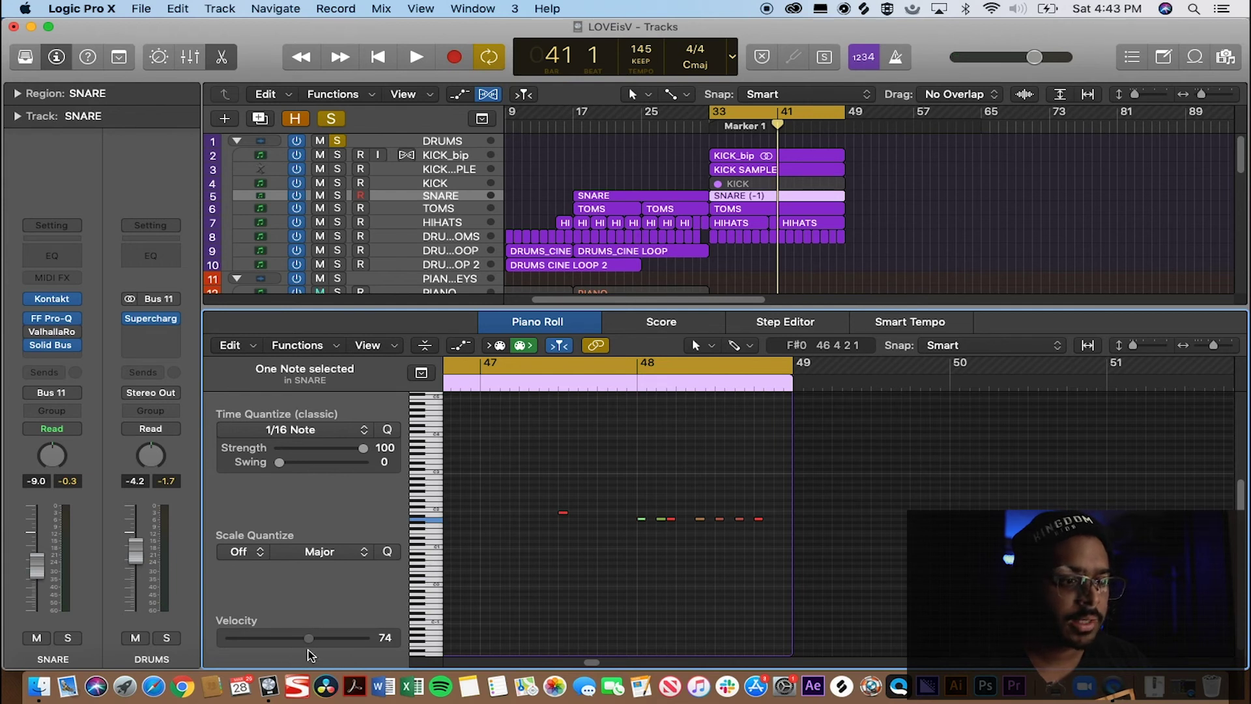
pyautogui.click(583, 593)
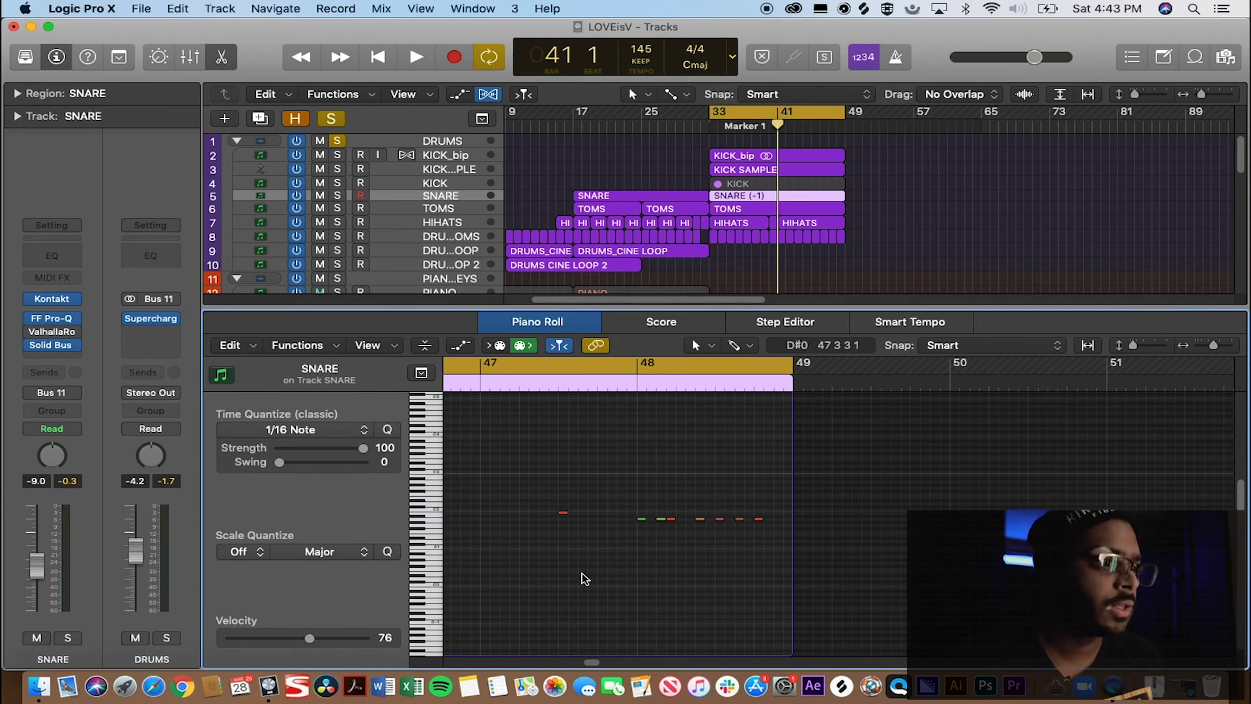
# Step: Set the cycle range to bars 17 through 33
pyautogui.press('c')
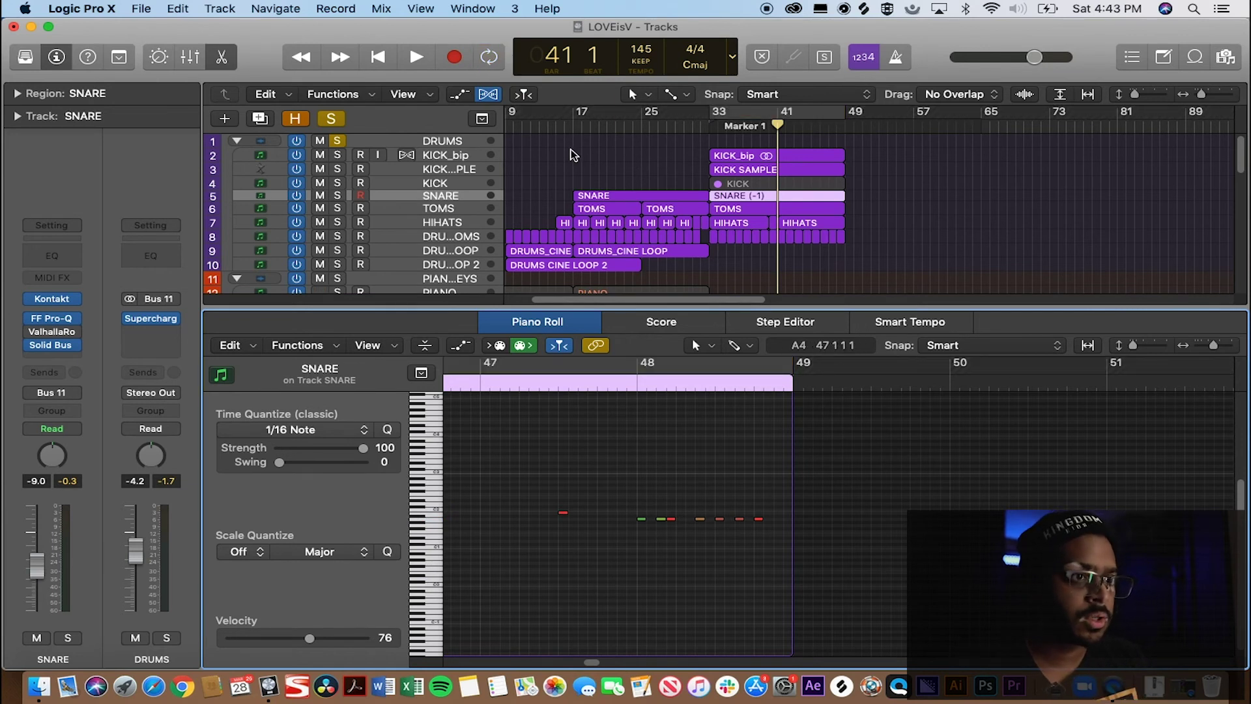
pyautogui.moveTo(575, 111); pyautogui.dragTo(710, 134)
# Step: Solo the DRUMS_CINE LOOP track along with the DRUMS stack and play from bar 17
pyautogui.click(416, 264)
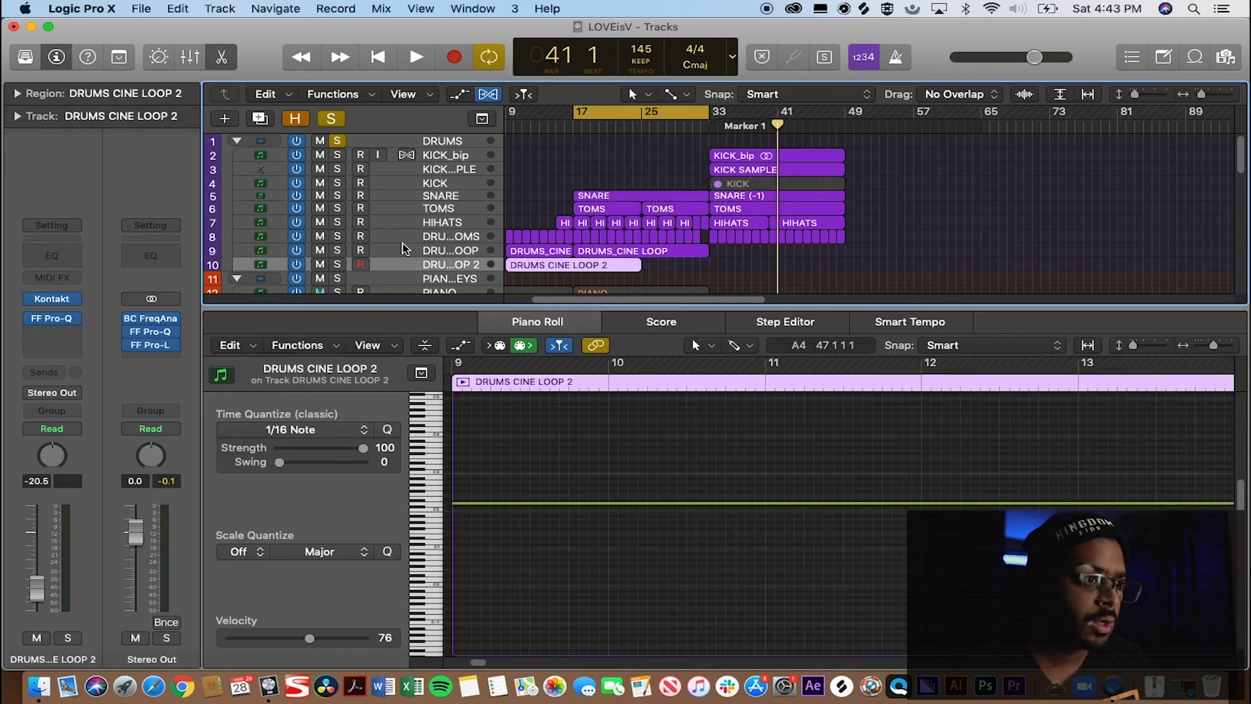
pyautogui.click(404, 250)
pyautogui.click(337, 252)
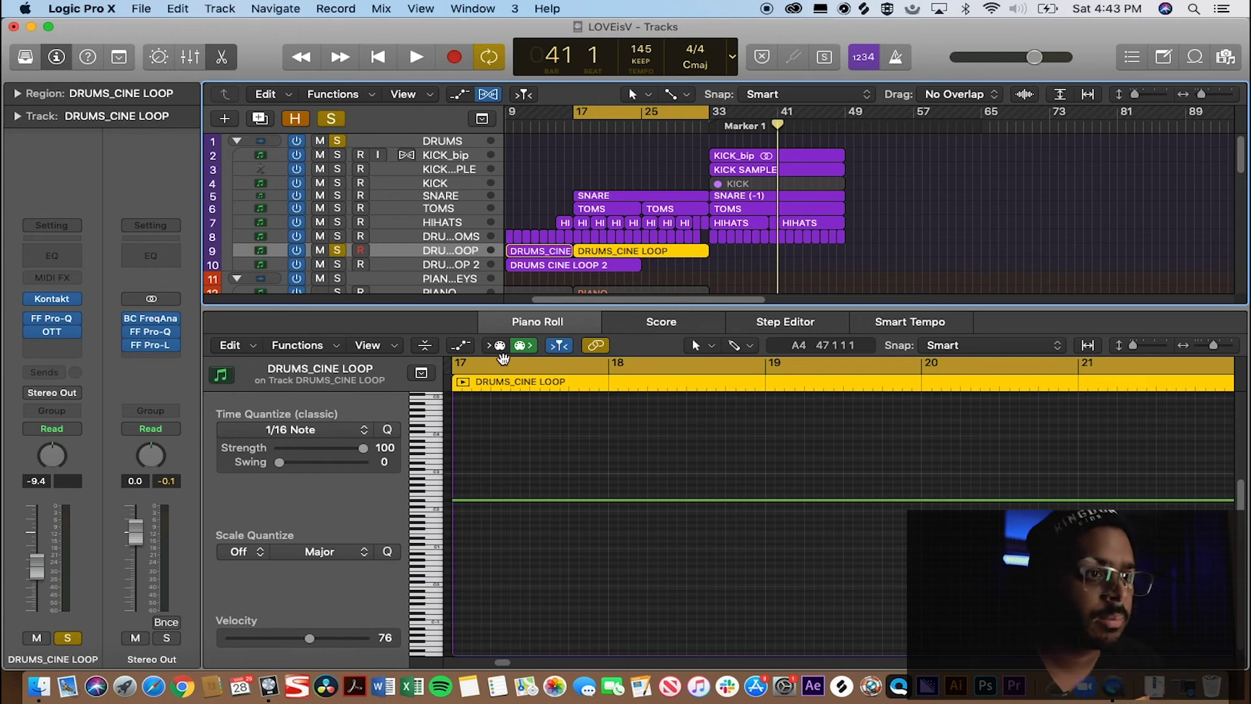
pyautogui.press('space')
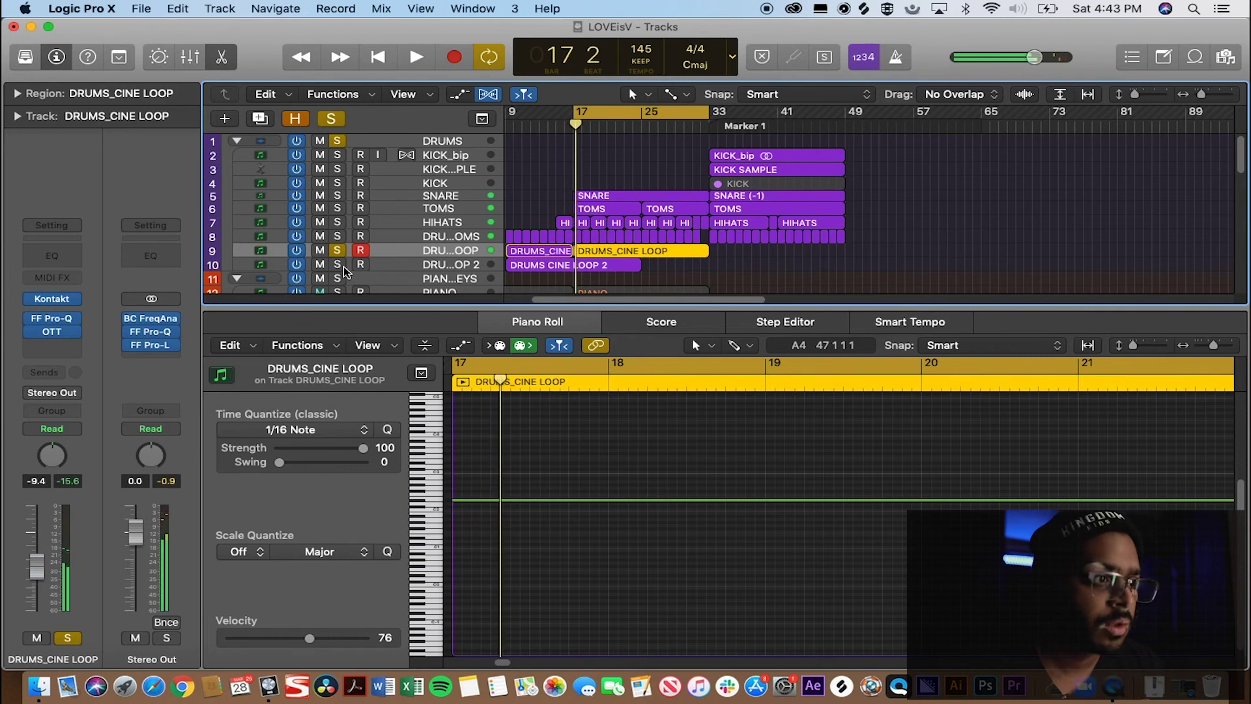
# Step: Unsolo the DRUMS stack and listen to the DRUMS_CINE LOOP track on its own, and stop playback
pyautogui.press('space')
pyautogui.click(338, 141)
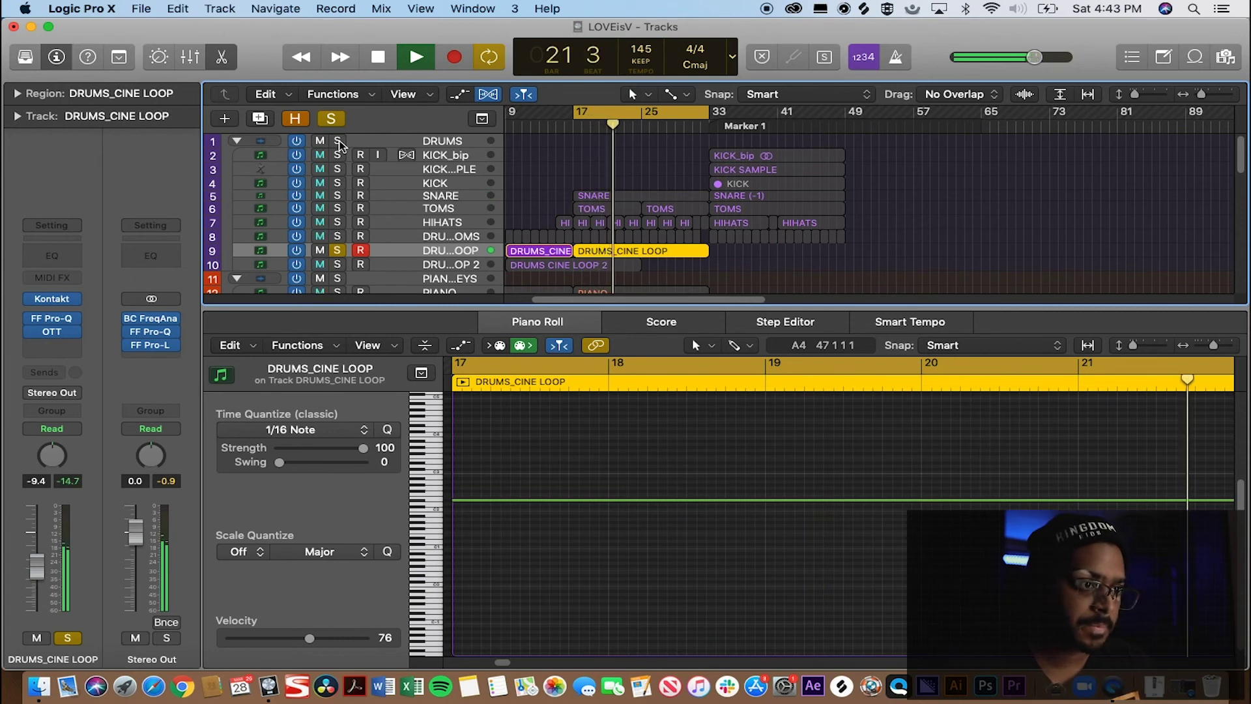
pyautogui.press('space')
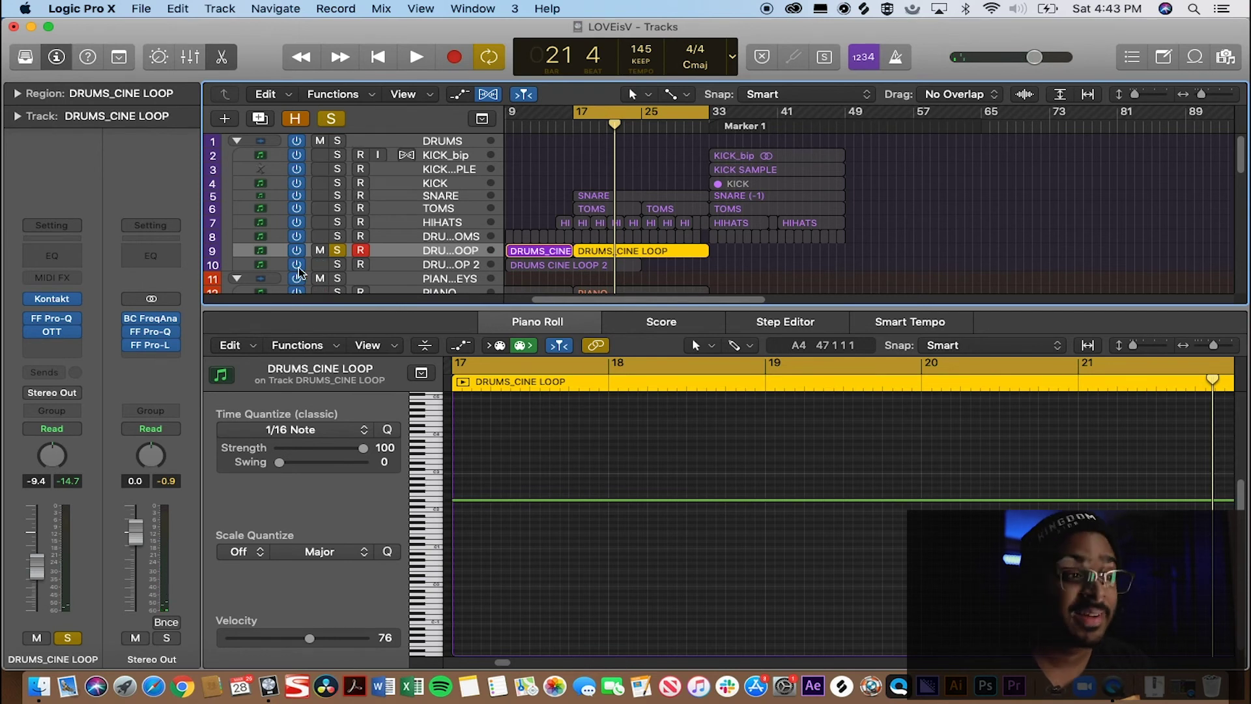
# Step: Switch the solo from the DRUMS_CINE LOOP track to DRUMS CINE LOOP 2 and play it briefly
pyautogui.click(338, 264)
pyautogui.click(338, 251)
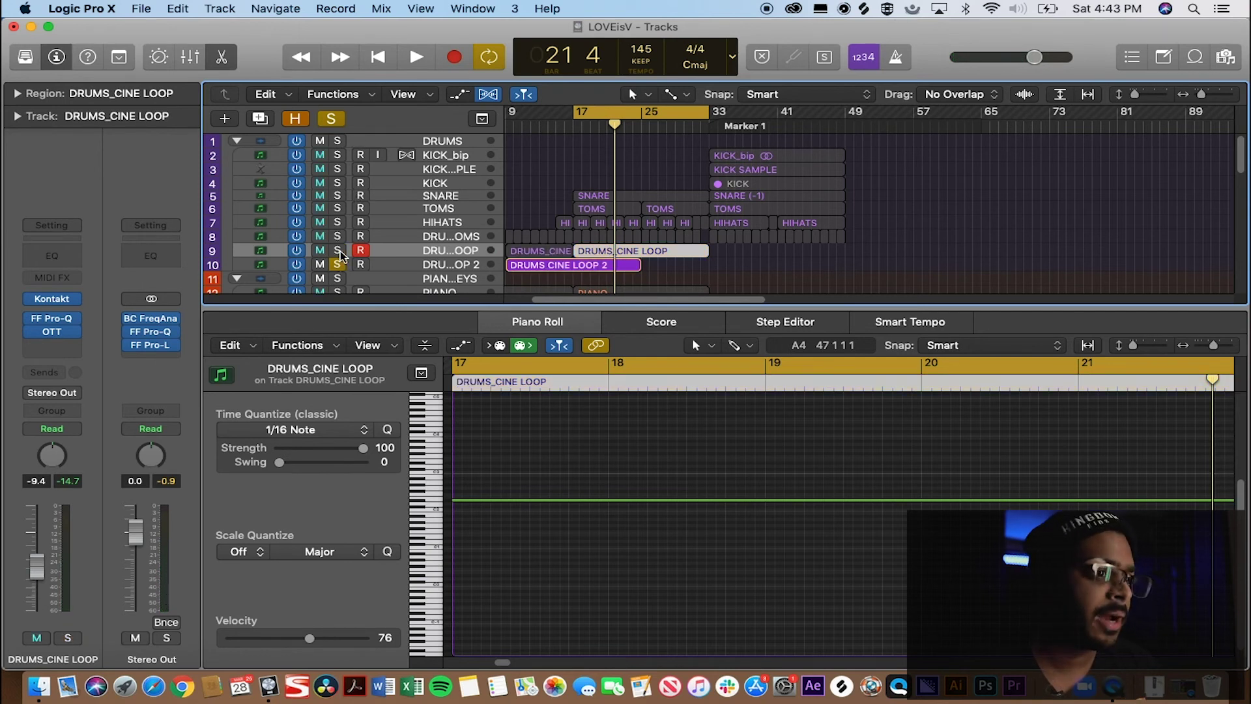
pyautogui.press('space')
pyautogui.press('space')
# Step: Show the DRUMS CINE LOOP 2 region's notes in the Piano Roll and audition its sustained note
pyautogui.click(526, 266)
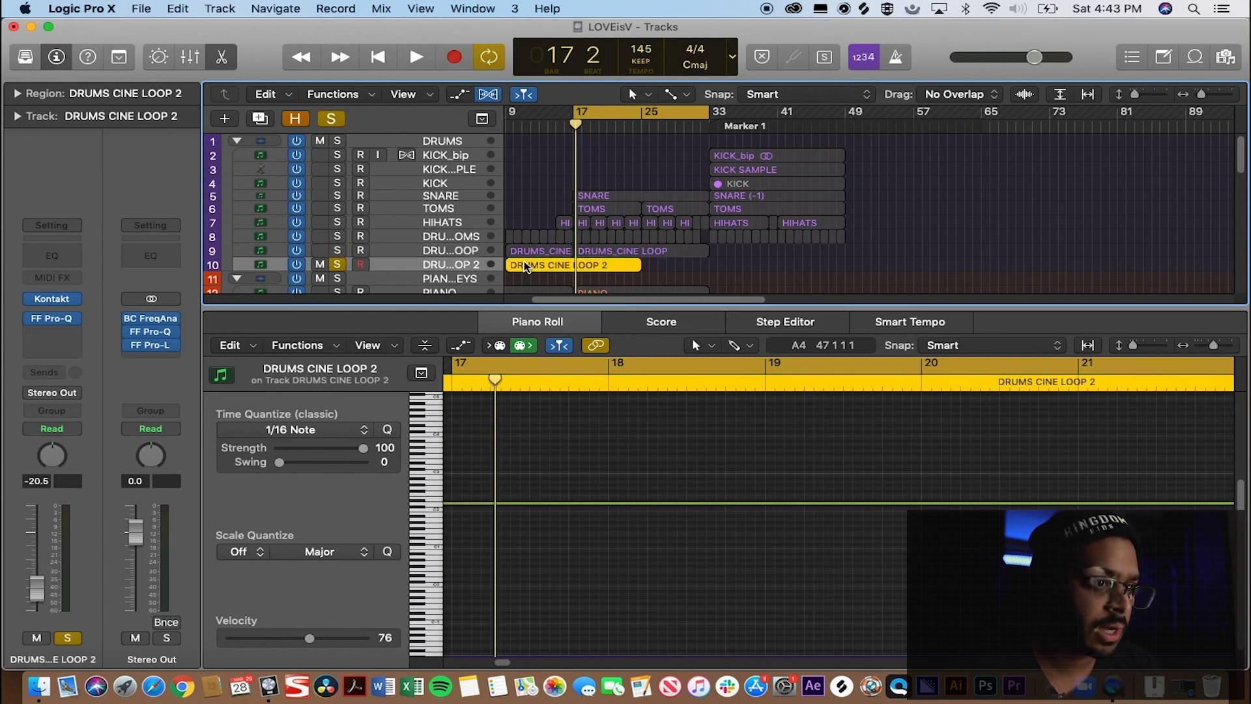
pyautogui.click(620, 567)
pyautogui.click(621, 501)
pyautogui.moveTo(622, 500); pyautogui.dragTo(619, 509)
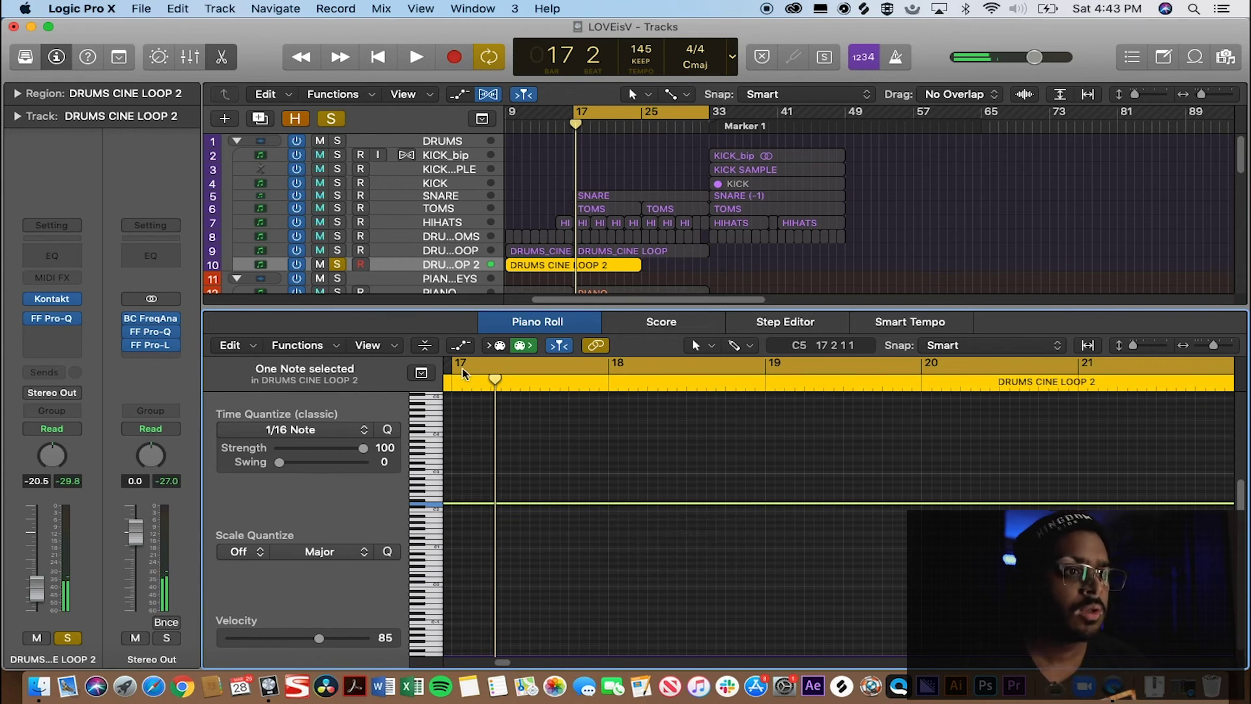
# Step: Unsolo the DRUMS CINE LOOP 2 track and turn off cycle mode
pyautogui.click(334, 268)
pyautogui.press('c')
# Step: Close the Piano Roll and look over the track stacks in the full arrangement
pyautogui.scroll(-1, 333, 271)
pyautogui.press('x')
pyautogui.press('x')
pyautogui.scroll(3, 456, 248)
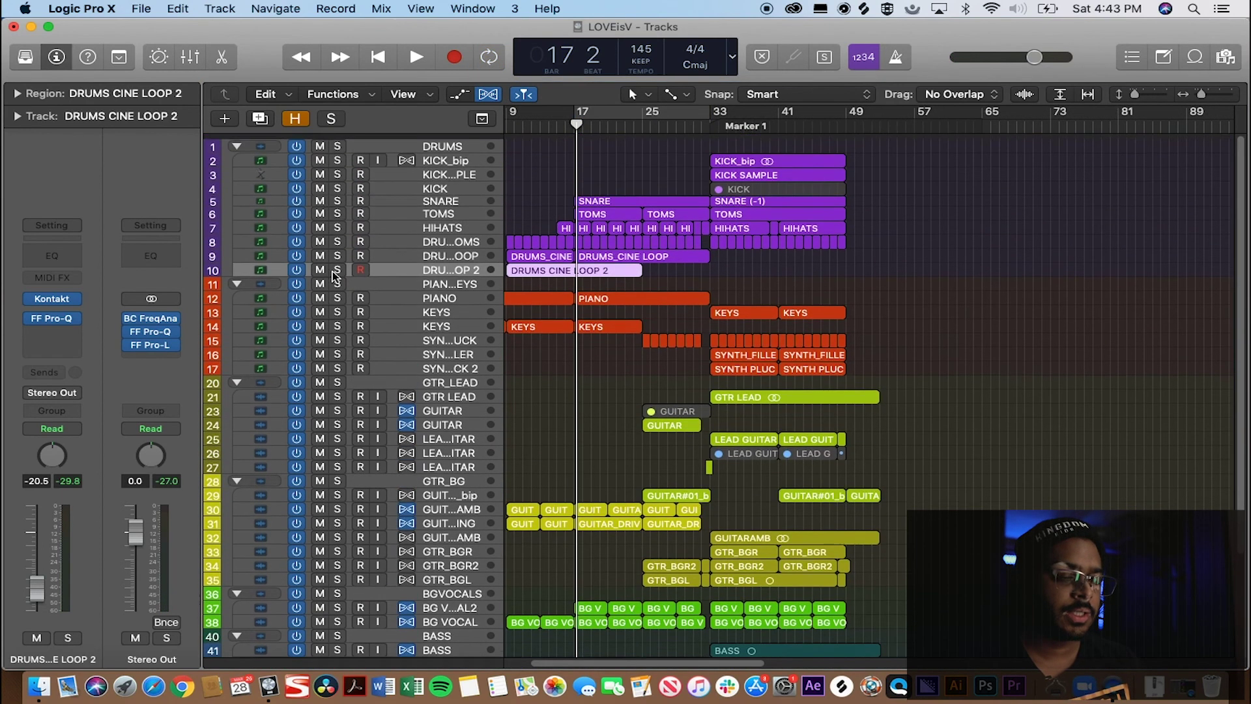
pyautogui.scroll(-1, 521, 235)
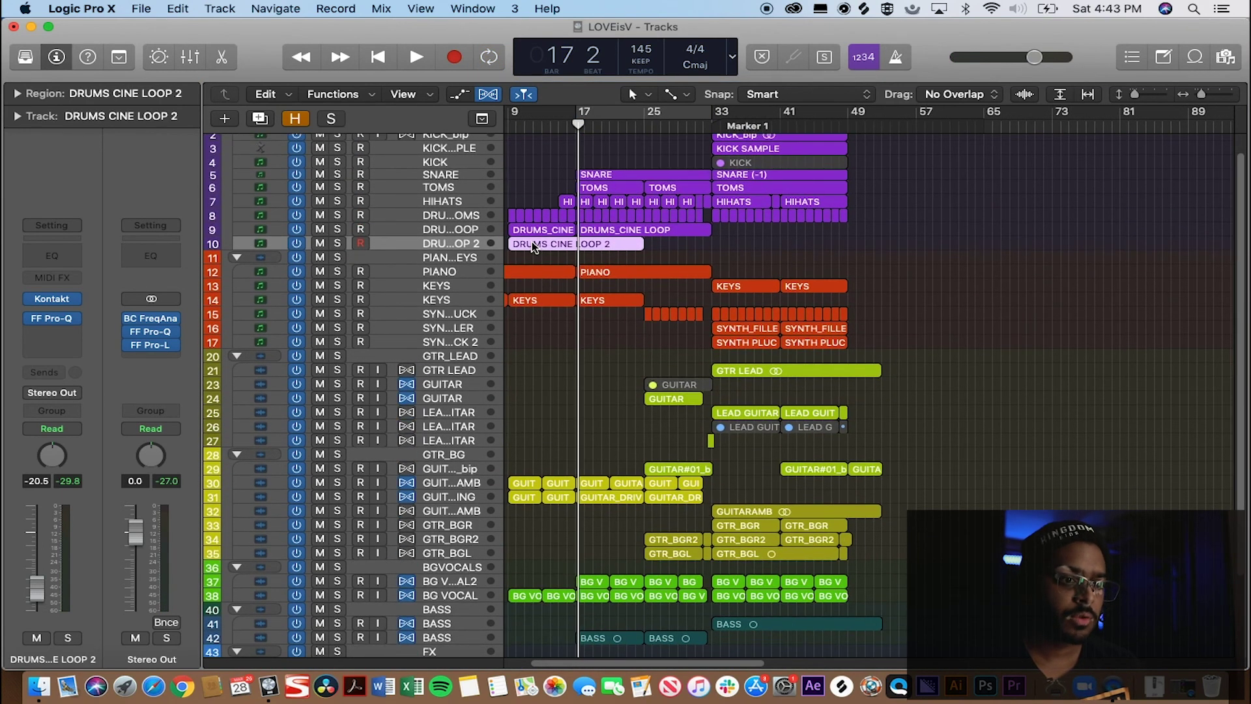
pyautogui.scroll(-5, 554, 249)
pyautogui.scroll(5, 554, 249)
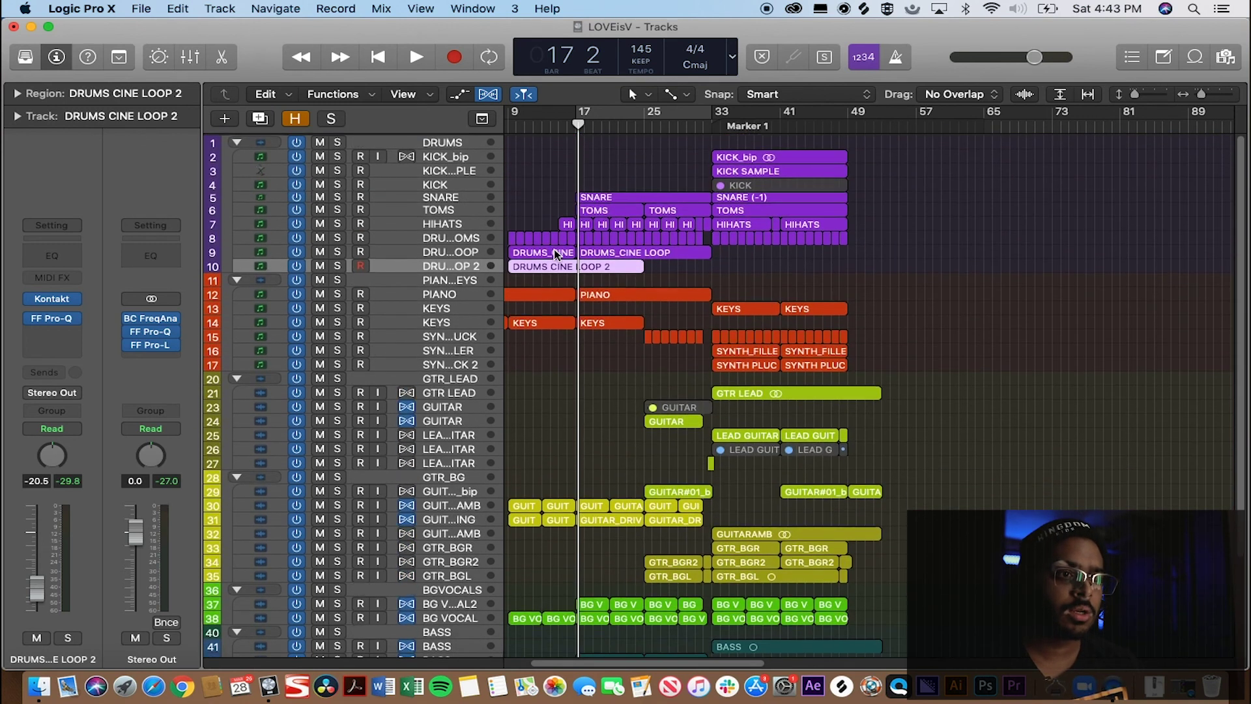